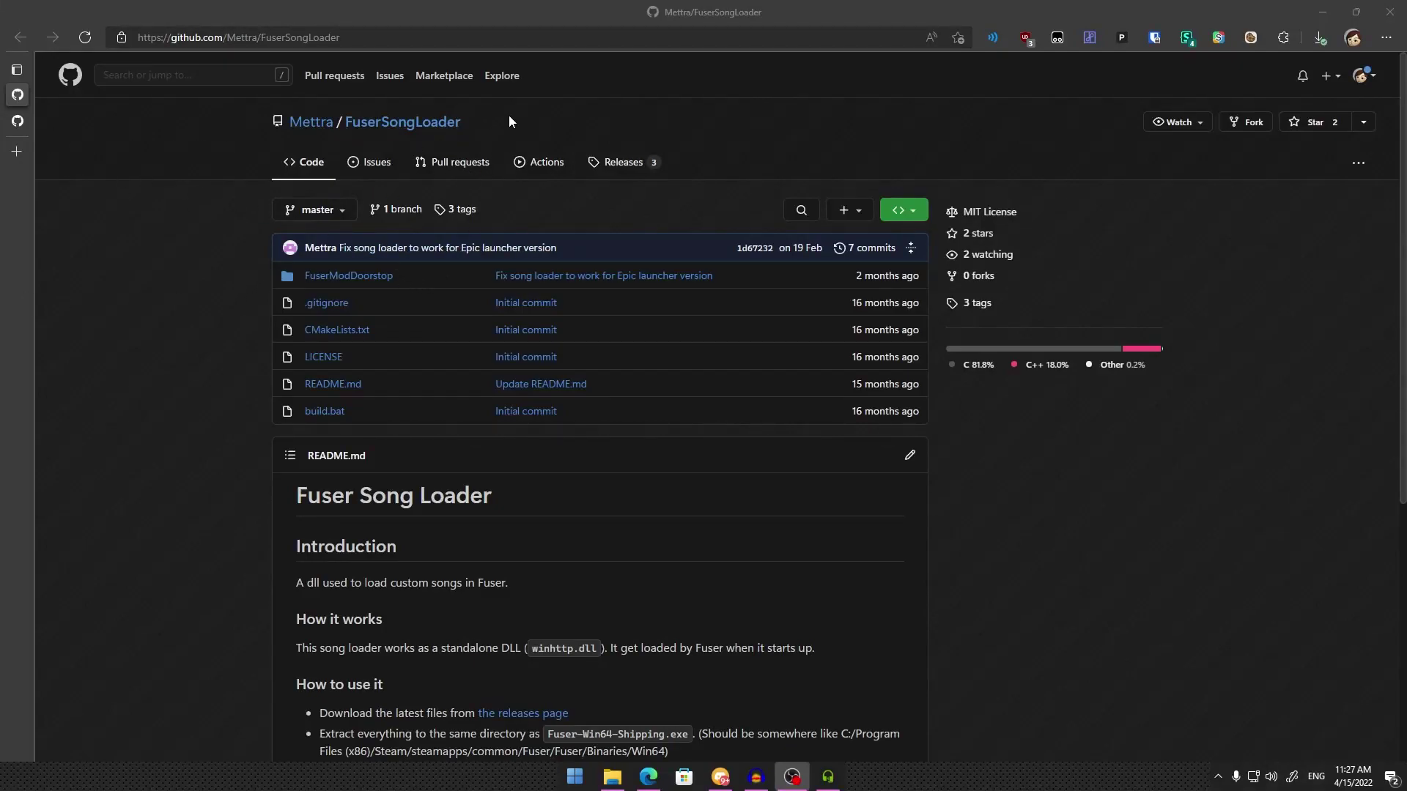
# Examine the names and addresses of Mettra's FuserSongLoader and FuserCustomSongCreator repositories on GitHub
pyautogui.moveTo(501, 122); pyautogui.dragTo(343, 122)
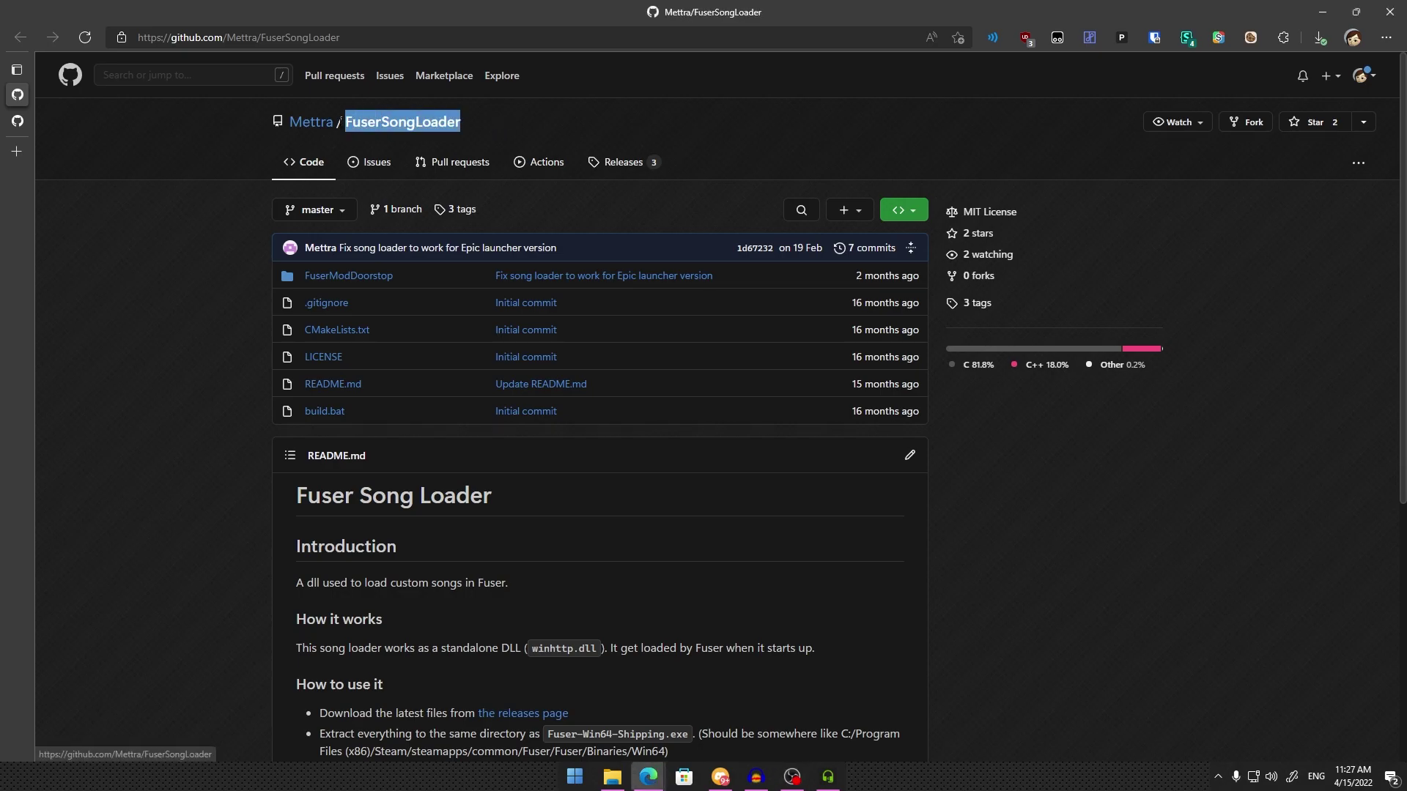
pyautogui.click(366, 95)
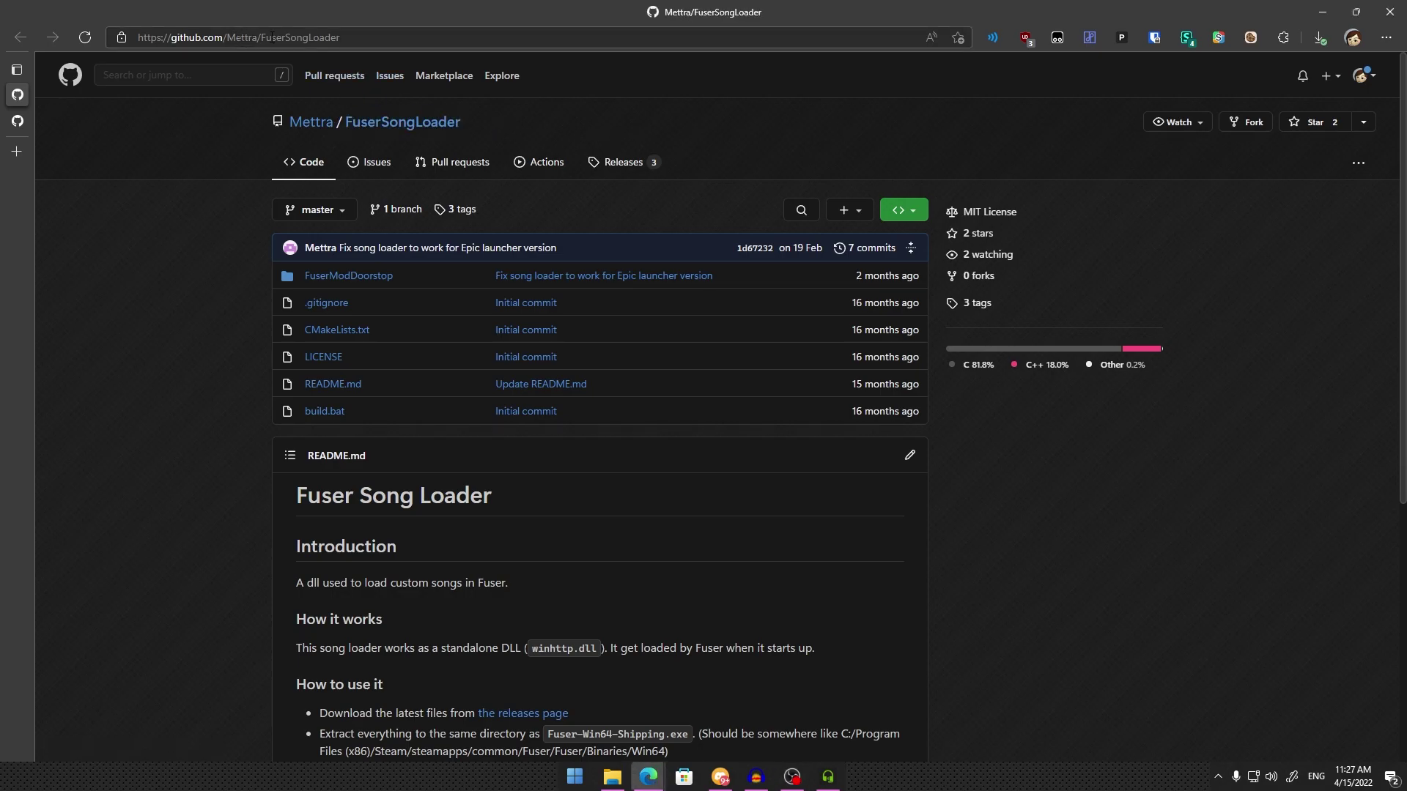
pyautogui.moveTo(261, 34); pyautogui.dragTo(363, 27)
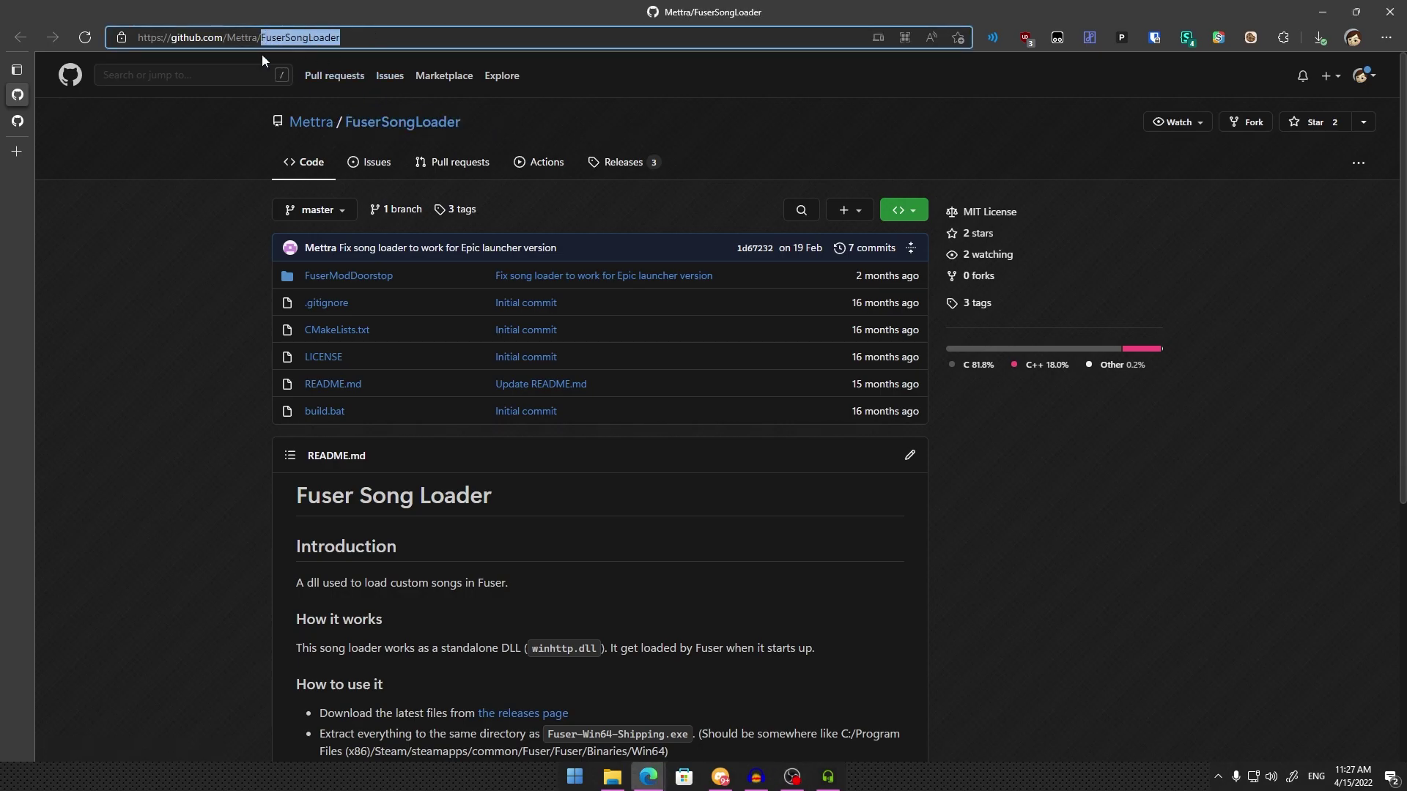
pyautogui.click(18, 121)
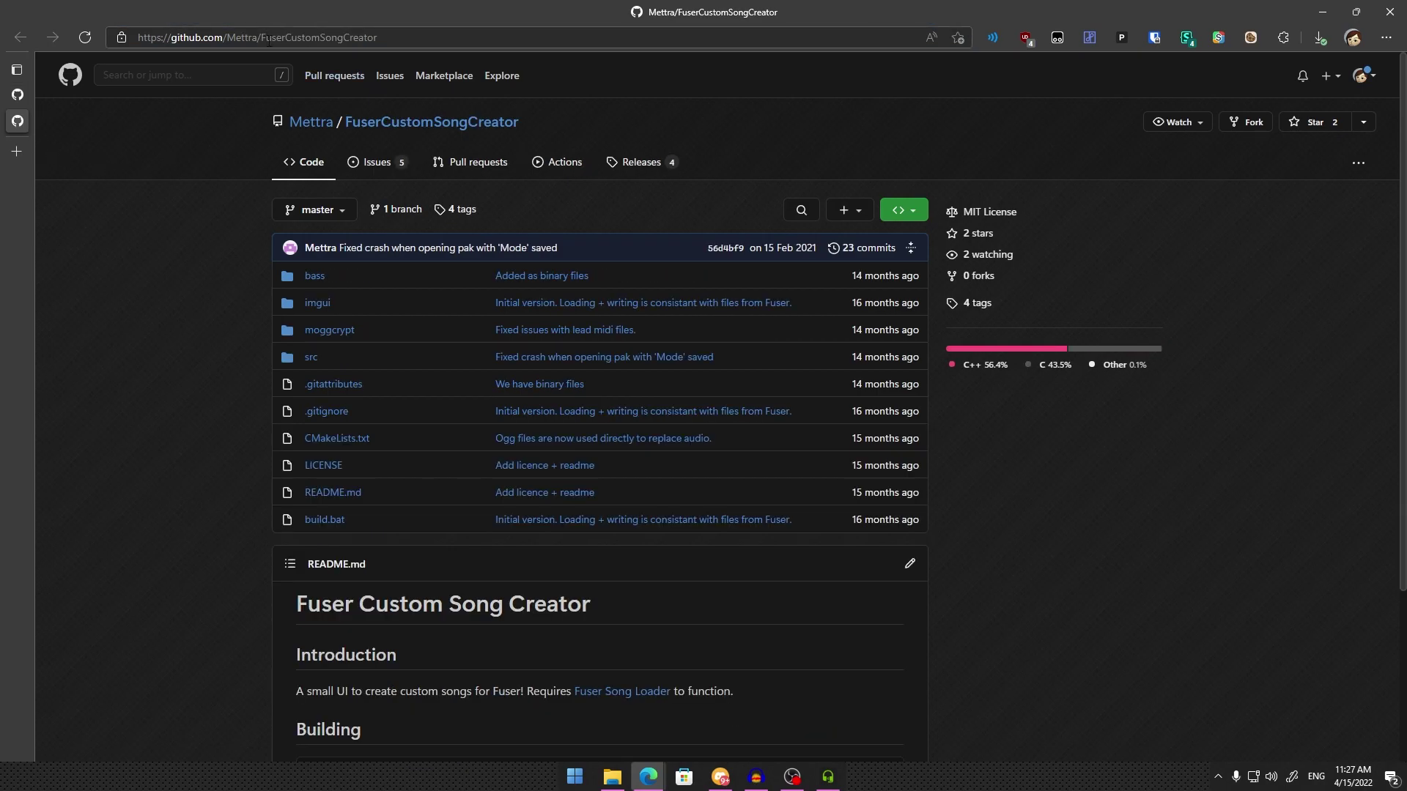
pyautogui.moveTo(332, 38); pyautogui.dragTo(376, 37)
# Open the FuserSongLoader releases, expand the v0.3 assets and download winhttp.dll
pyautogui.click(18, 94)
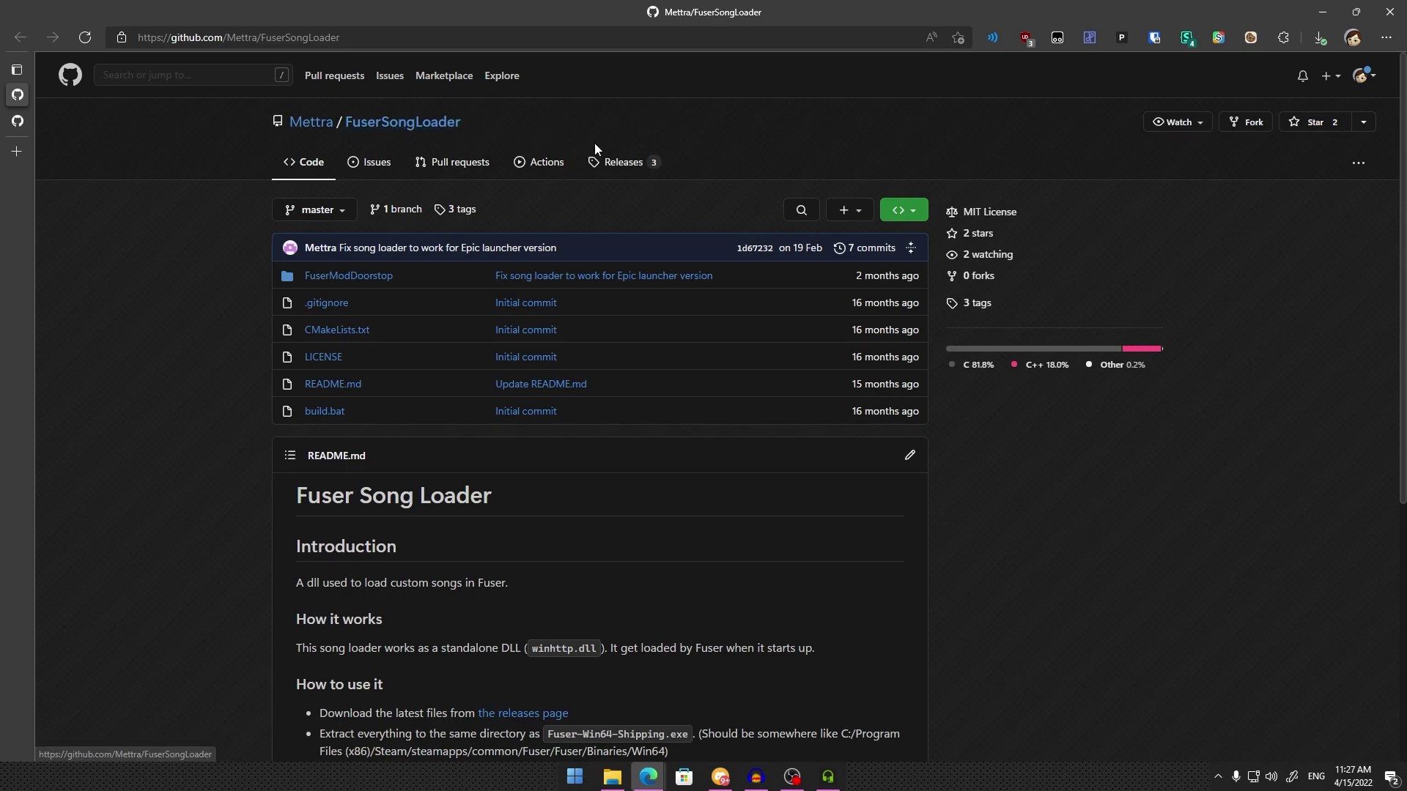
pyautogui.click(977, 303)
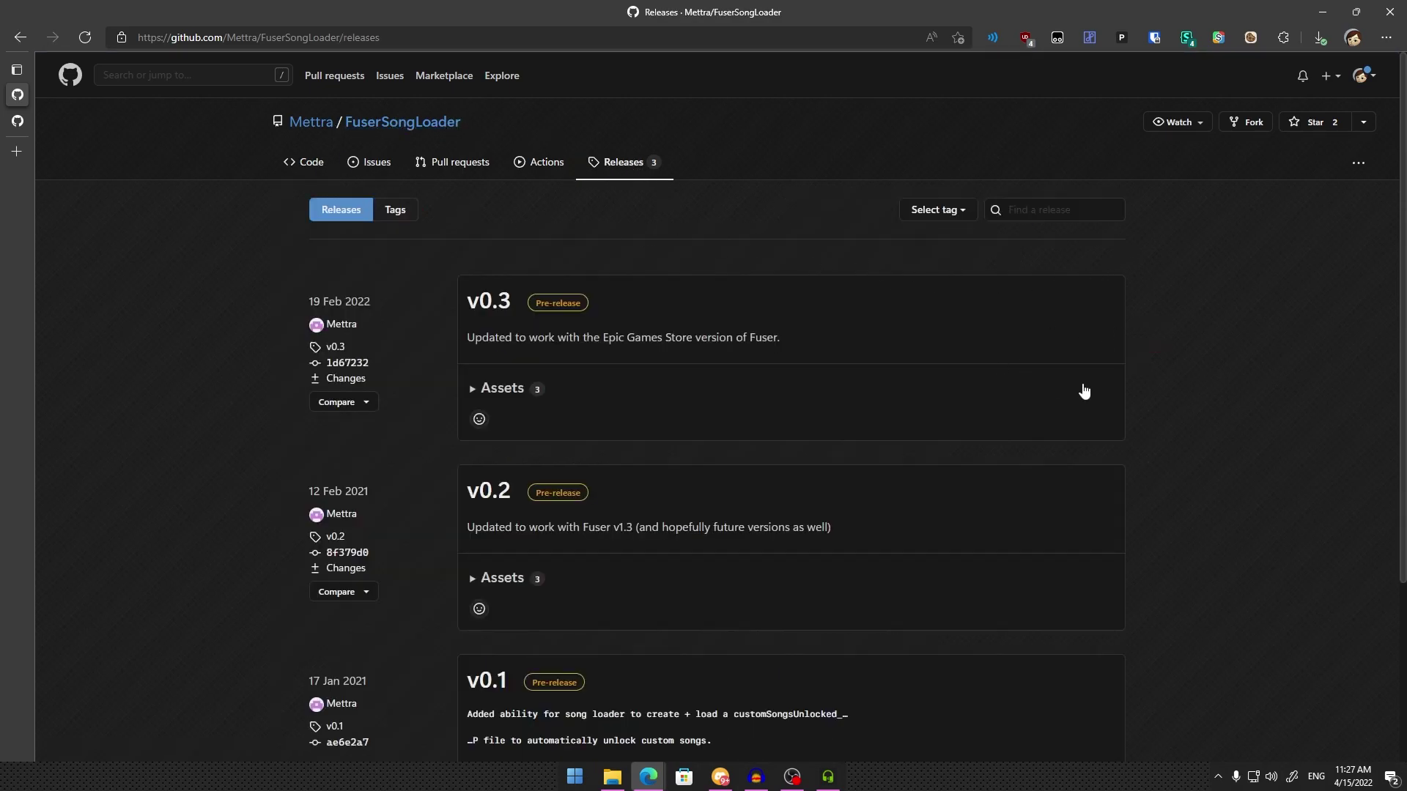
pyautogui.click(515, 393)
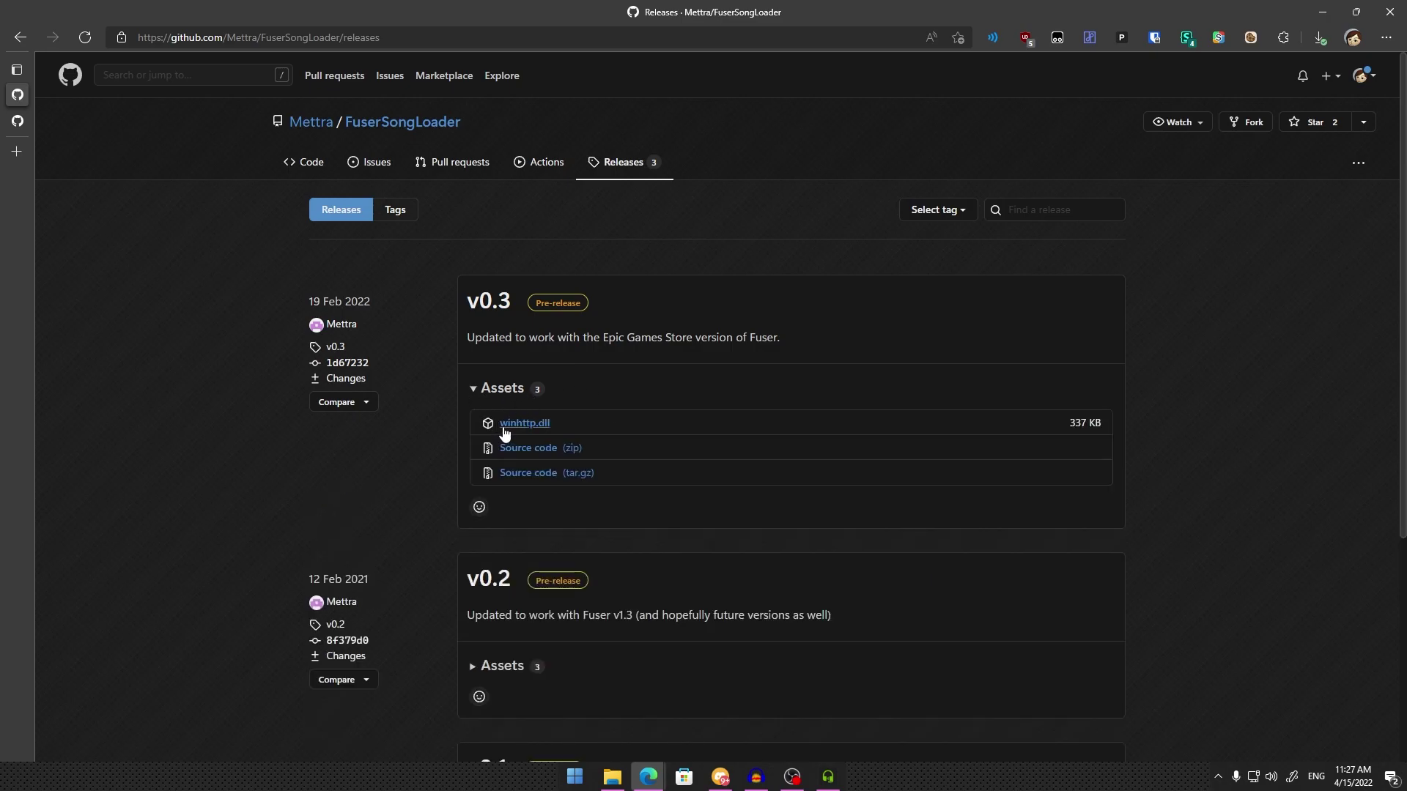
pyautogui.click(540, 435)
# Switch to File Explorer and navigate from Steam's common\Fuser game folder into Fuser\Binaries\Win64
pyautogui.moveTo(612, 775)
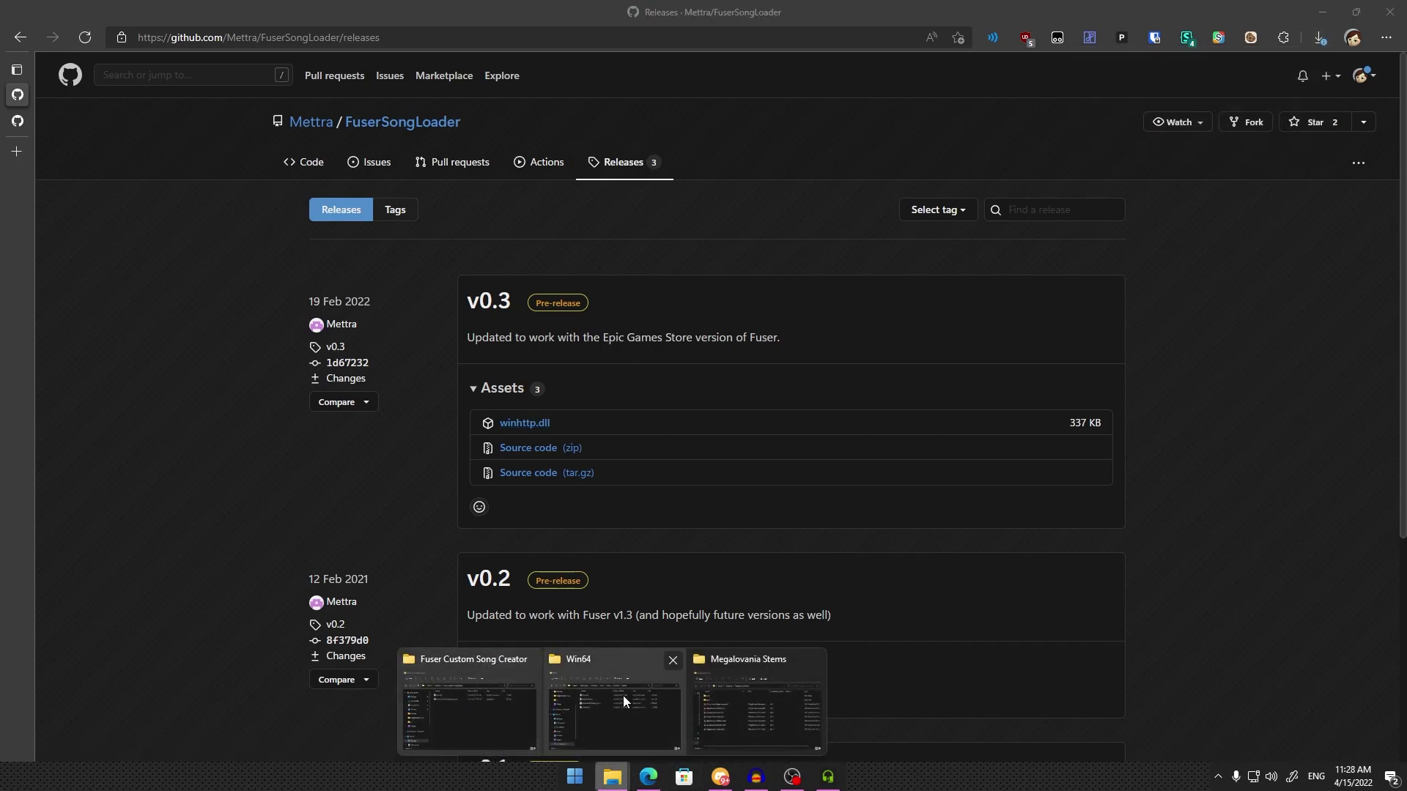
pyautogui.click(618, 697)
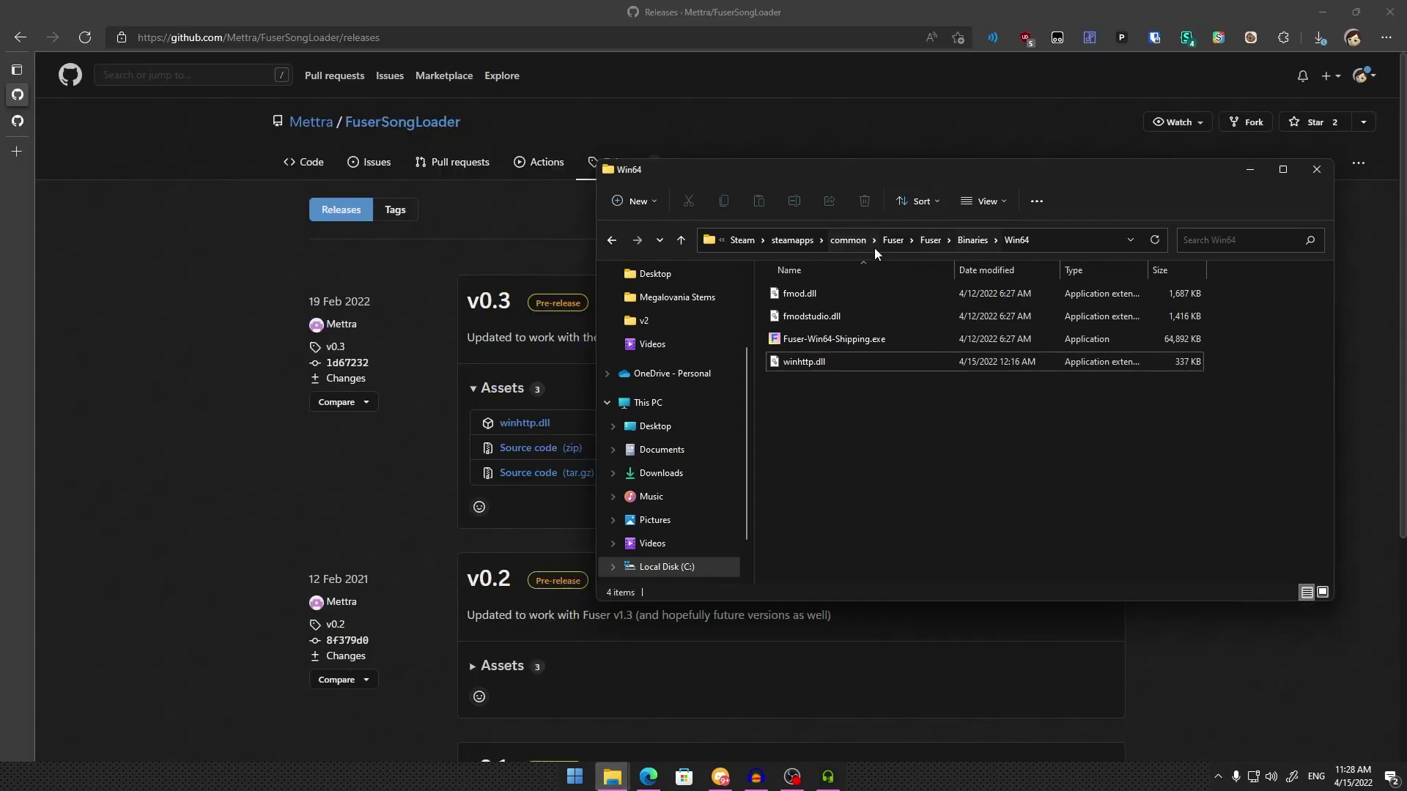
pyautogui.click(888, 242)
pyautogui.moveTo(877, 176); pyautogui.dragTo(715, 122)
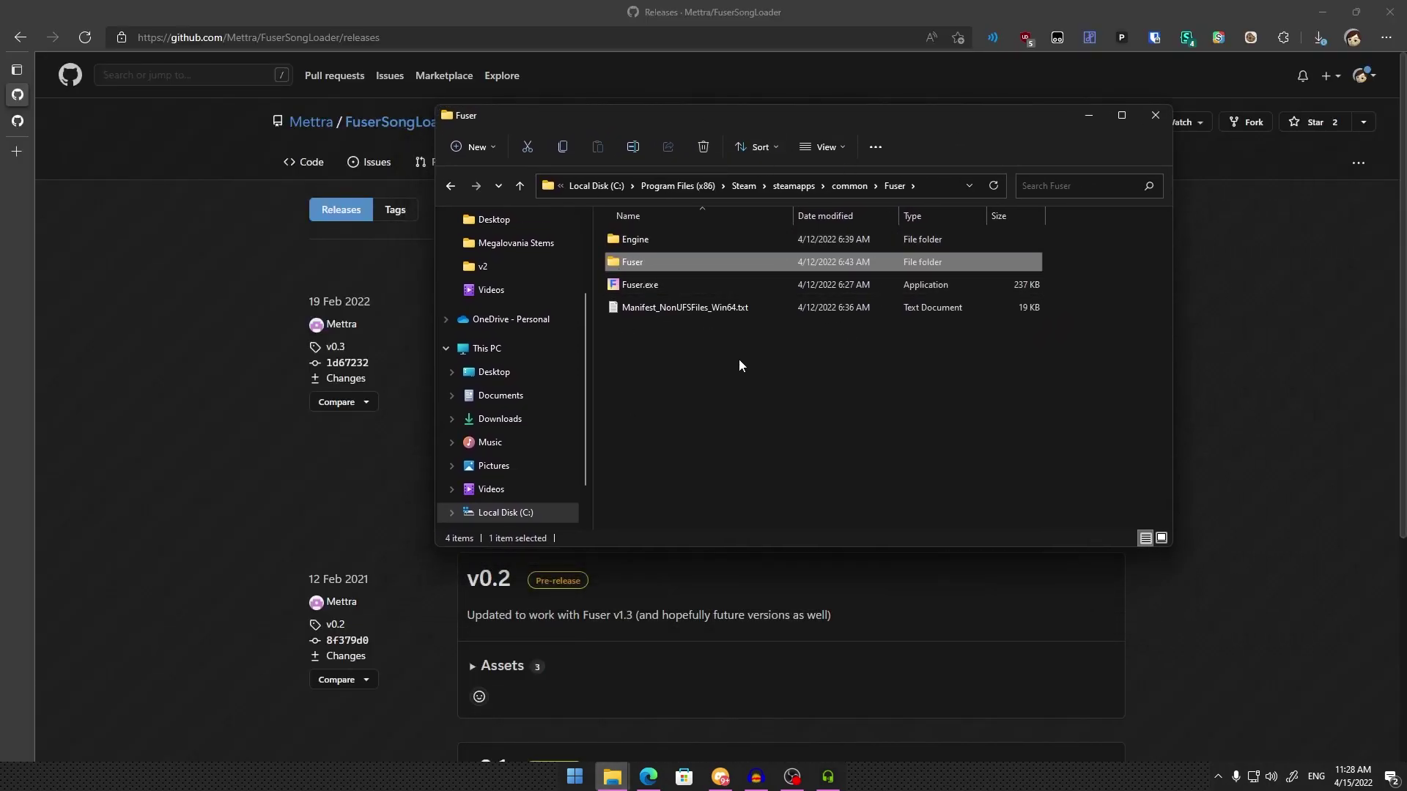
pyautogui.doubleClick(658, 263)
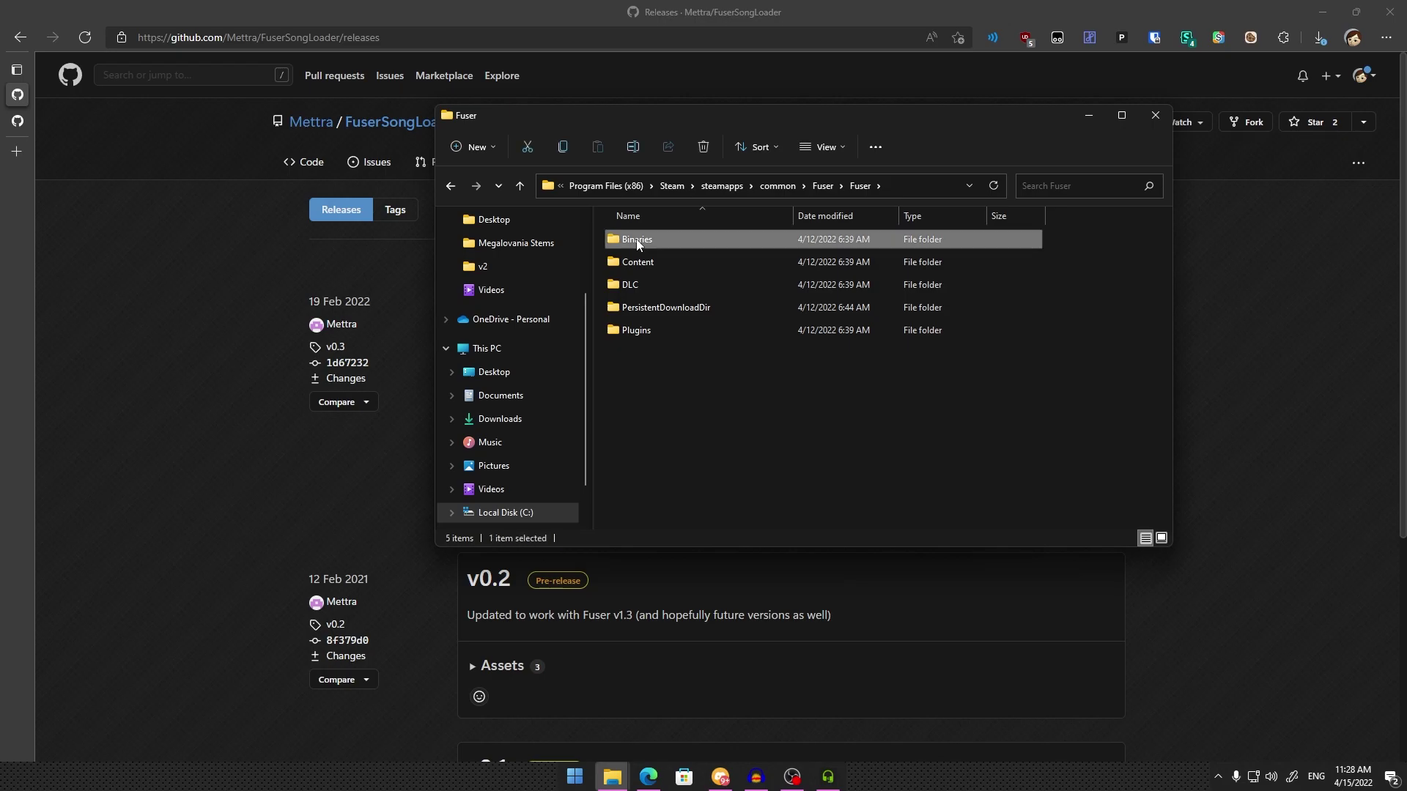
pyautogui.doubleClick(638, 242)
pyautogui.doubleClick(644, 242)
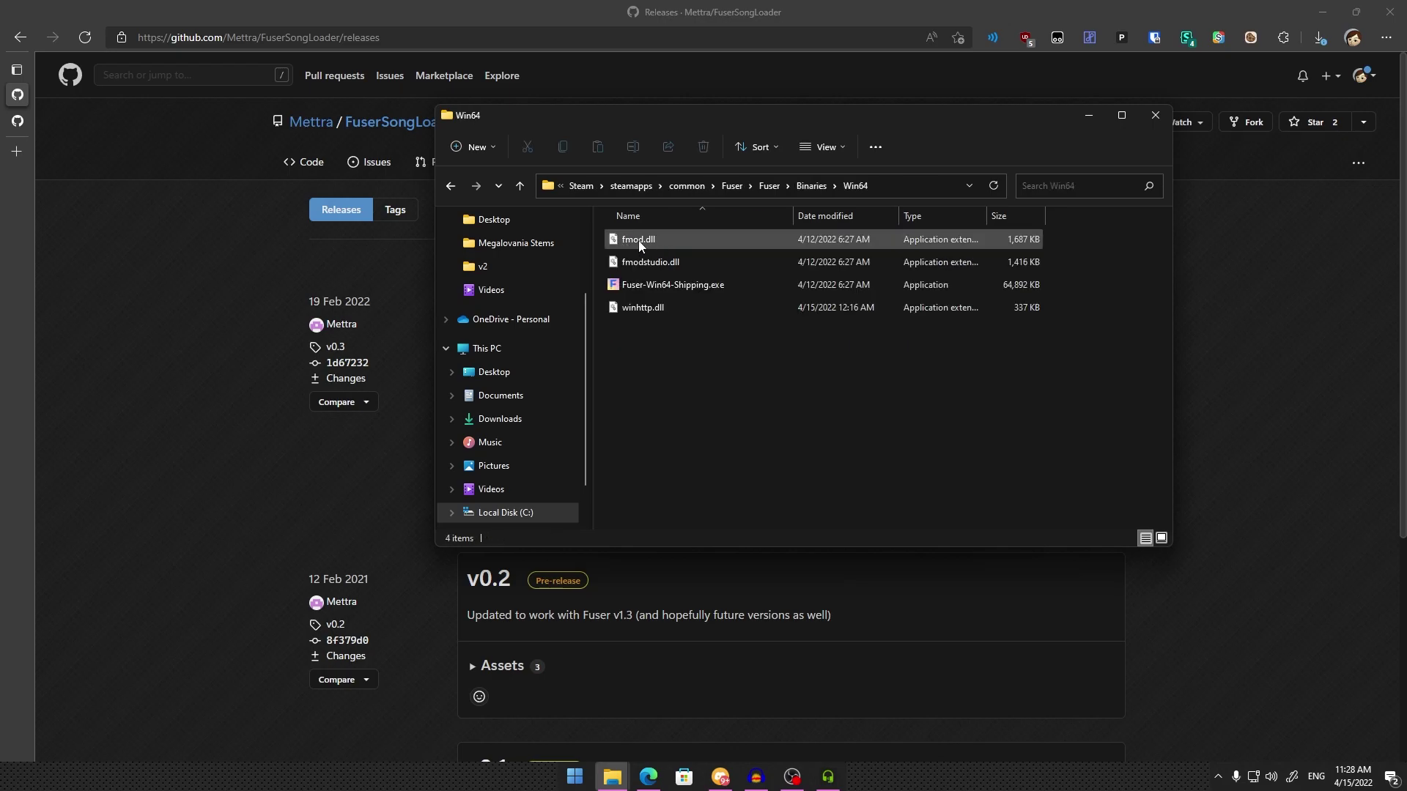
# Check that winhttp.dll sits in the same Win64 folder as Fuser-Win64-Shipping.exe
pyautogui.click(636, 310)
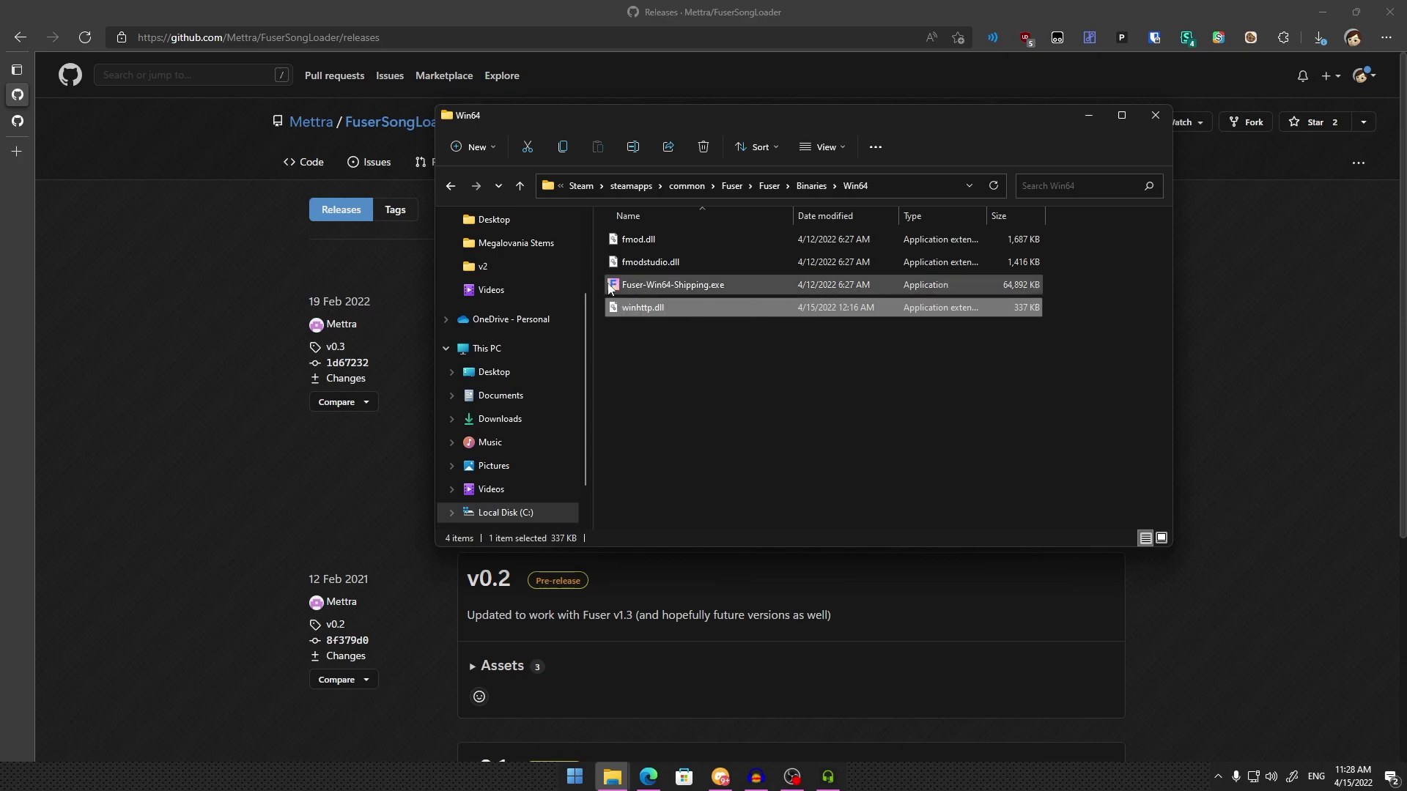
pyautogui.click(629, 288)
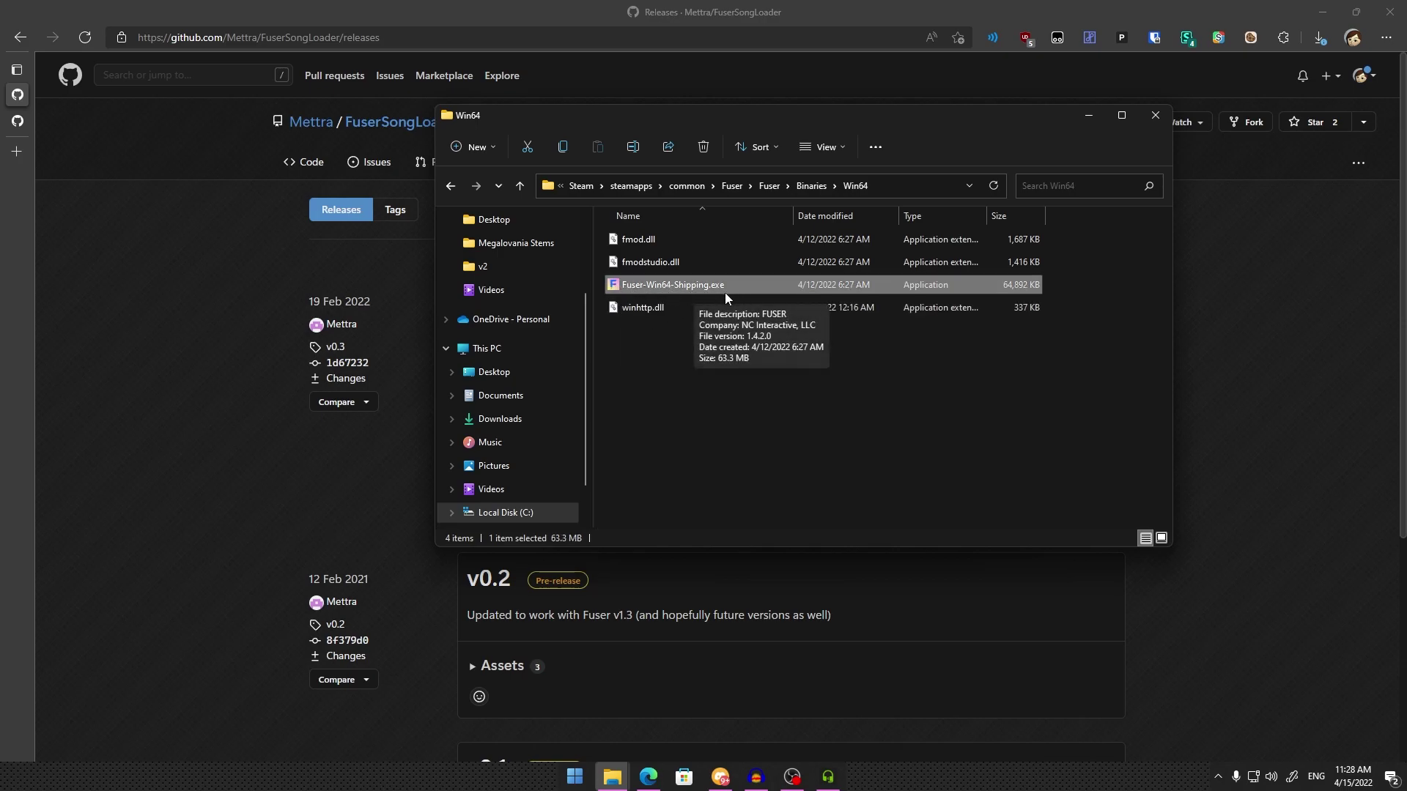
pyautogui.click(656, 303)
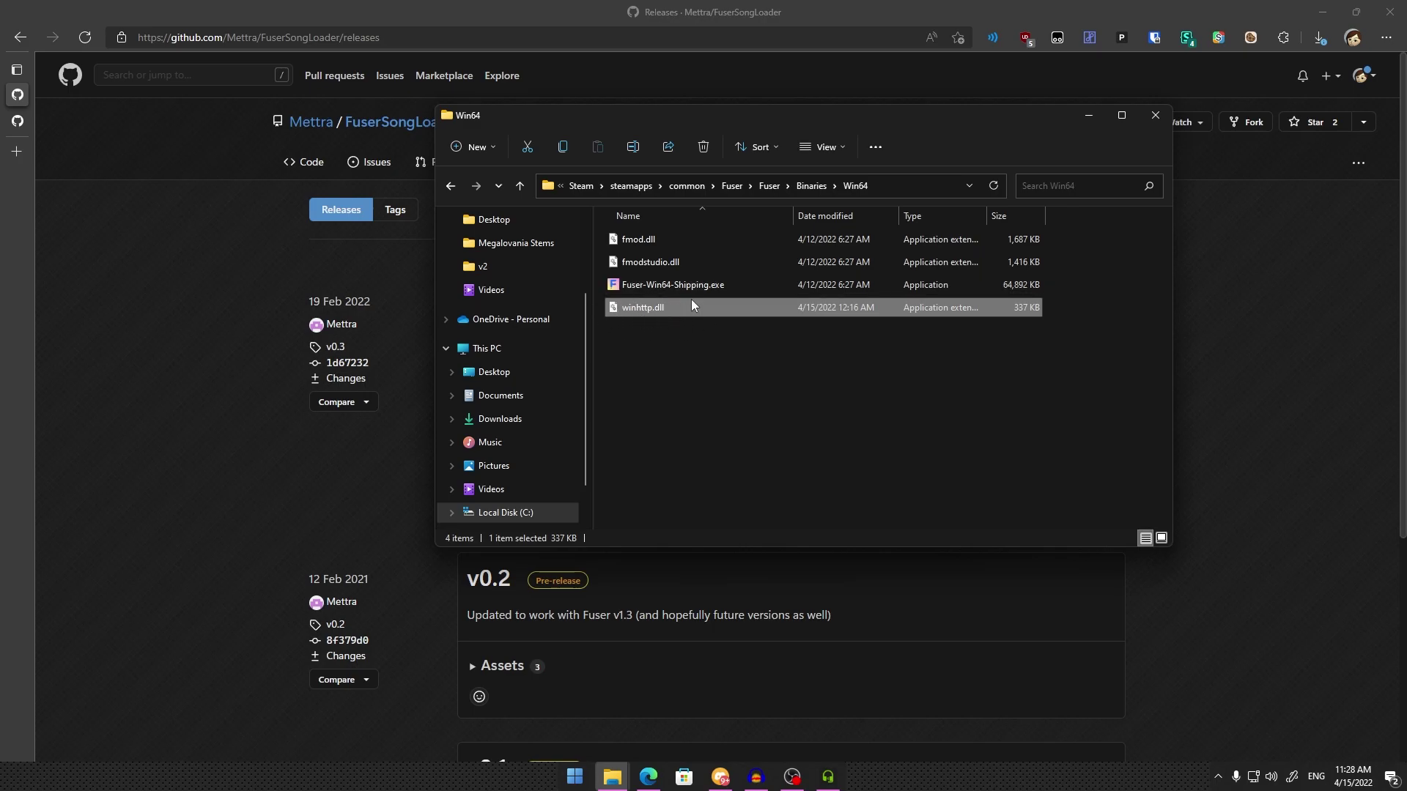
pyautogui.click(637, 286)
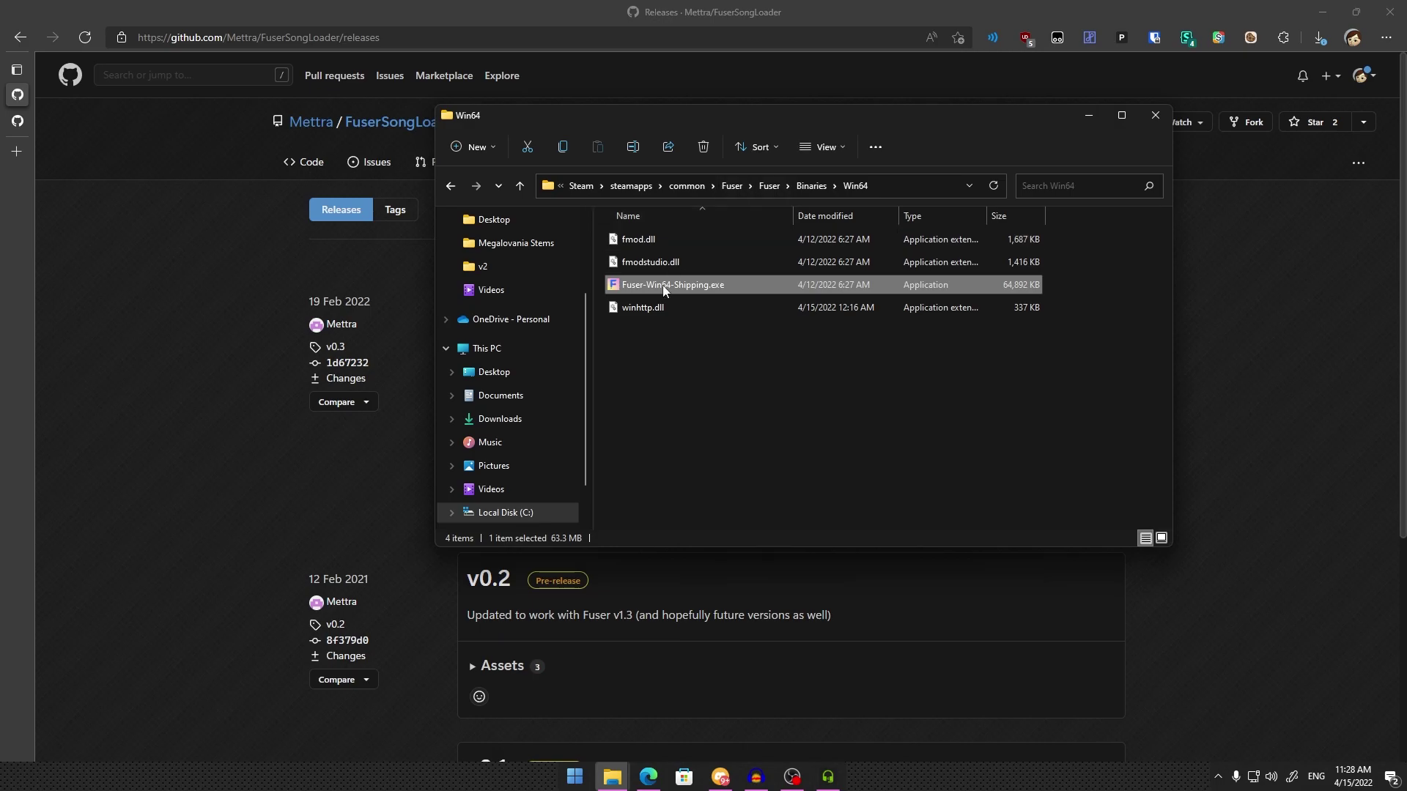
pyautogui.moveTo(663, 284); pyautogui.dragTo(561, 247)
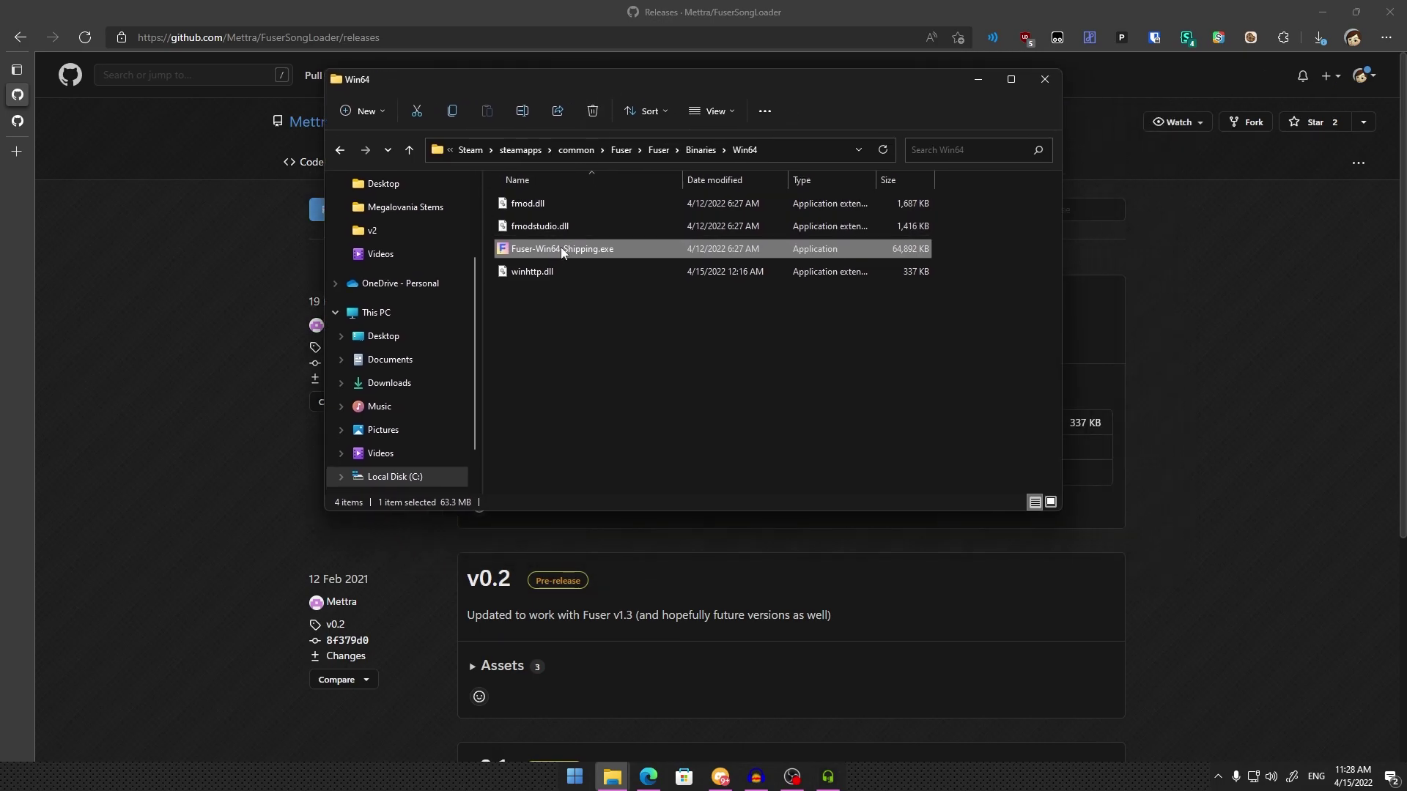
# Navigate from the main Fuser game folder through Fuser\Content\Paks and open the custom_songs folder
pyautogui.click(621, 149)
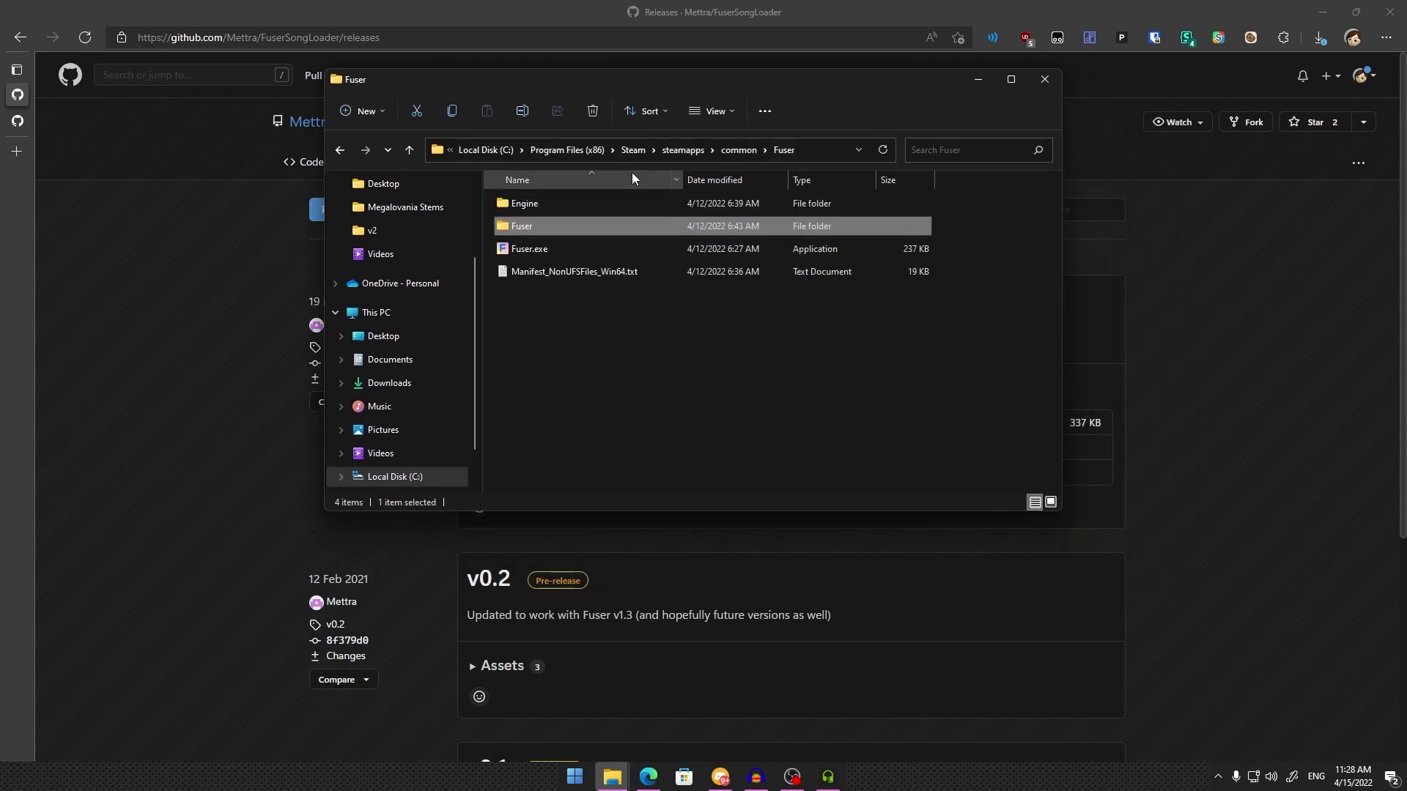
pyautogui.doubleClick(576, 227)
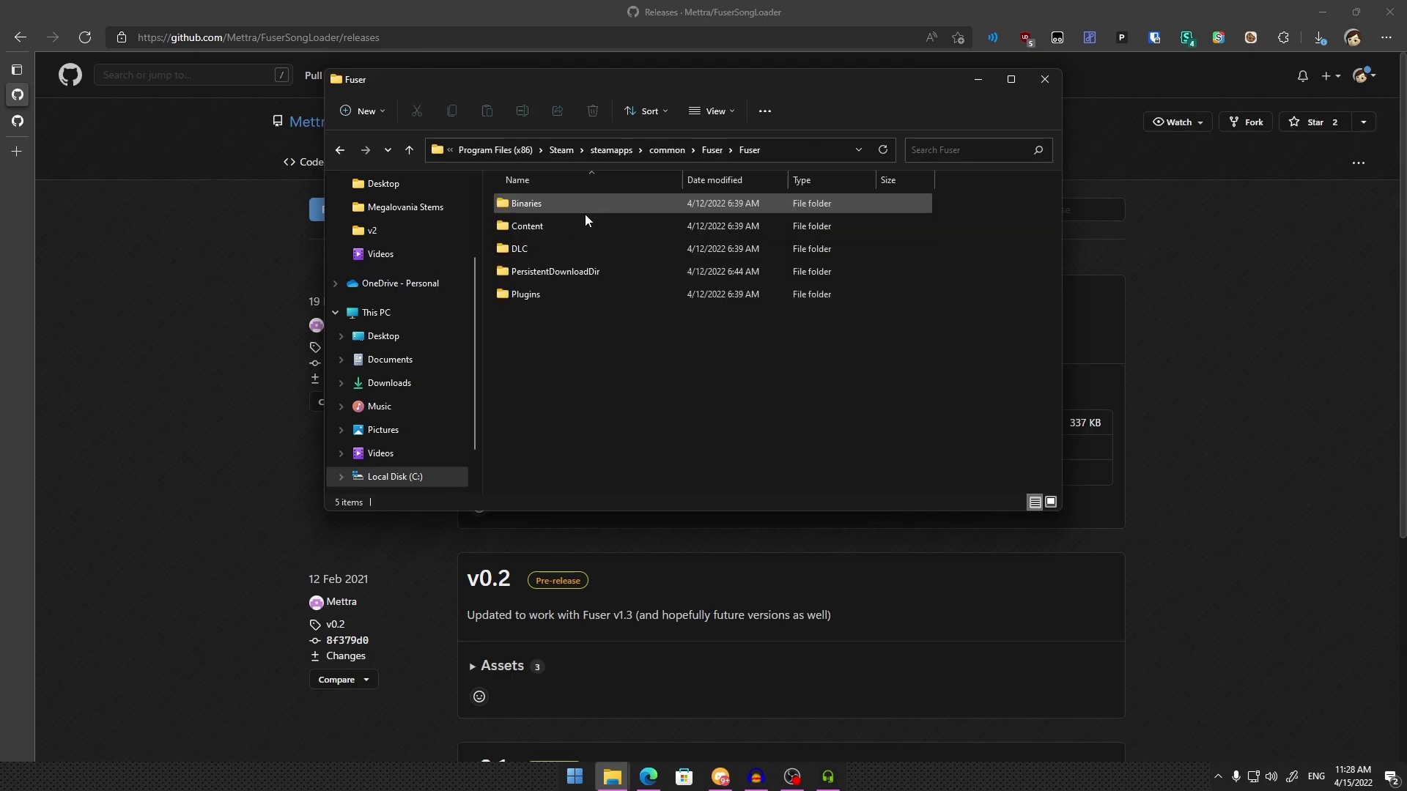
pyautogui.doubleClick(528, 228)
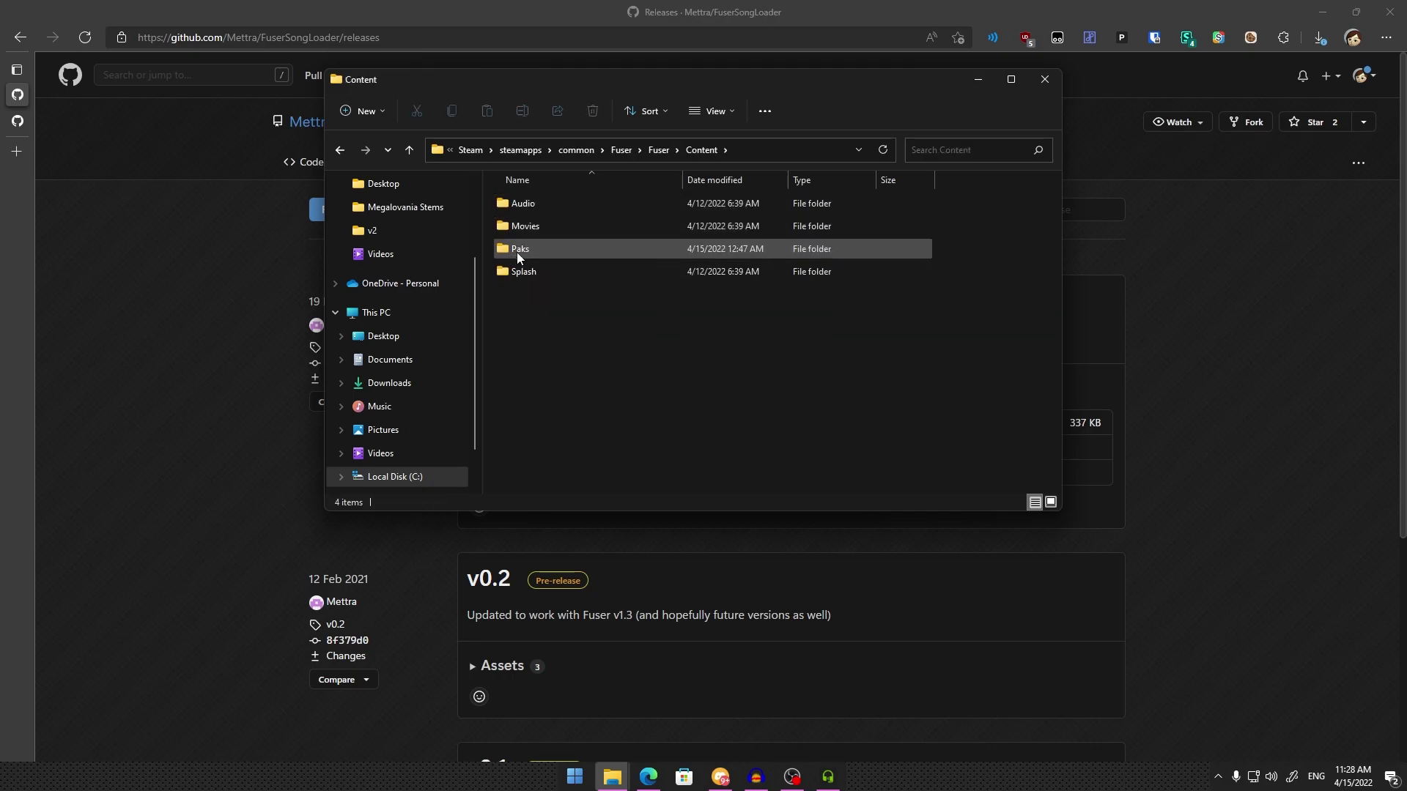
pyautogui.doubleClick(513, 251)
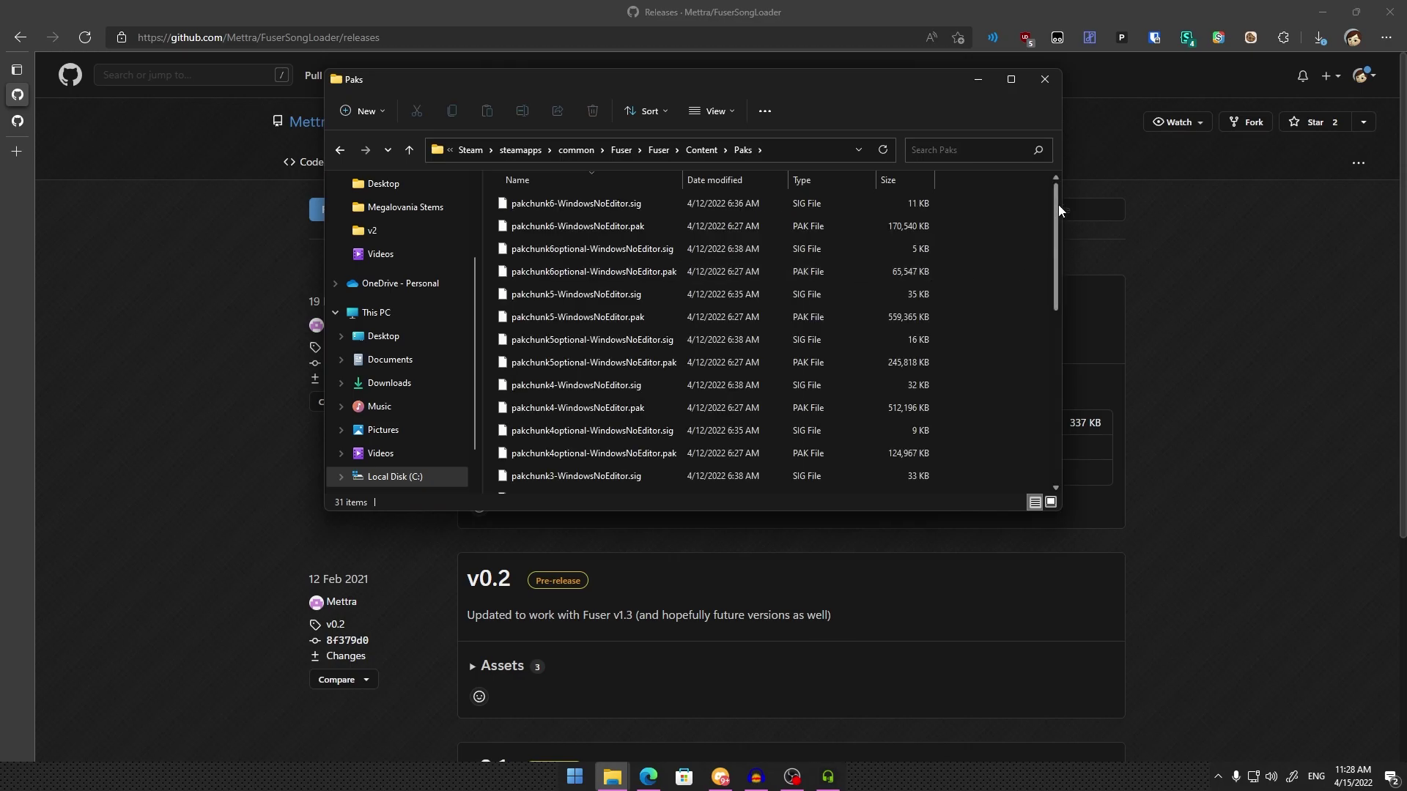
pyautogui.scroll(-6, 1012, 293)
pyautogui.click(513, 486)
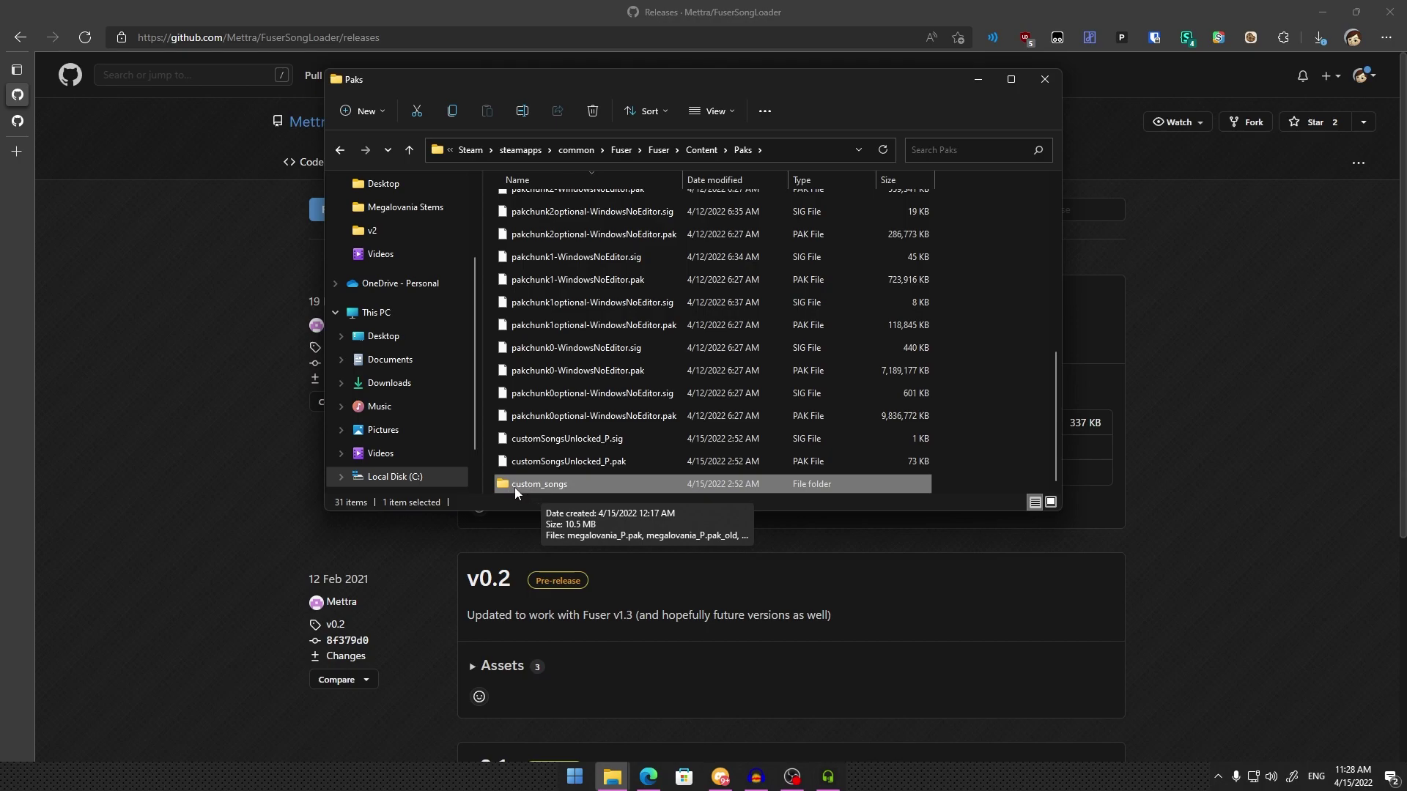
pyautogui.doubleClick(561, 488)
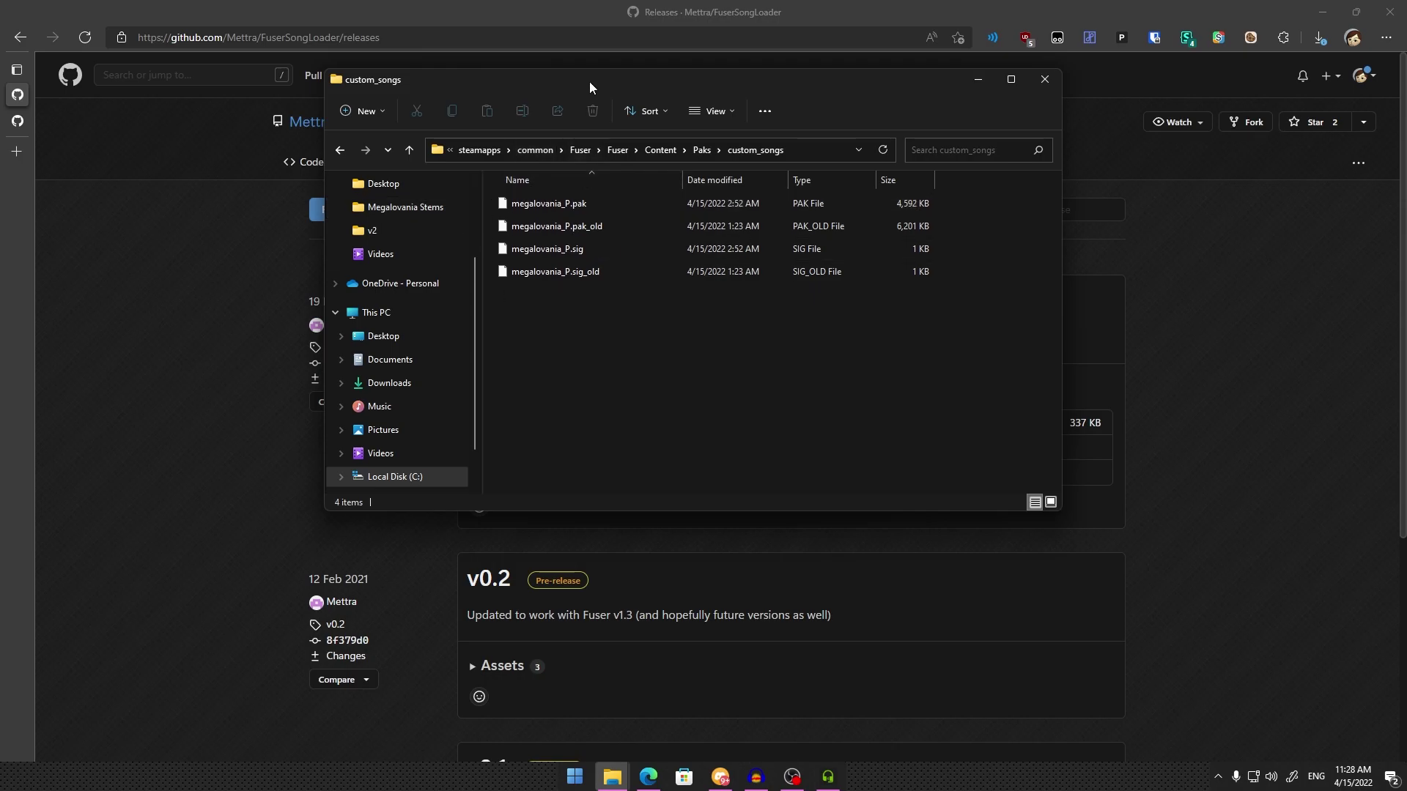
pyautogui.moveTo(591, 86); pyautogui.dragTo(450, 99)
# Switch to the browser, open the FuserCustomSongCreator repository's releases and expand the v0.3.1 assets
pyautogui.hotkey('alt', 'Tab')
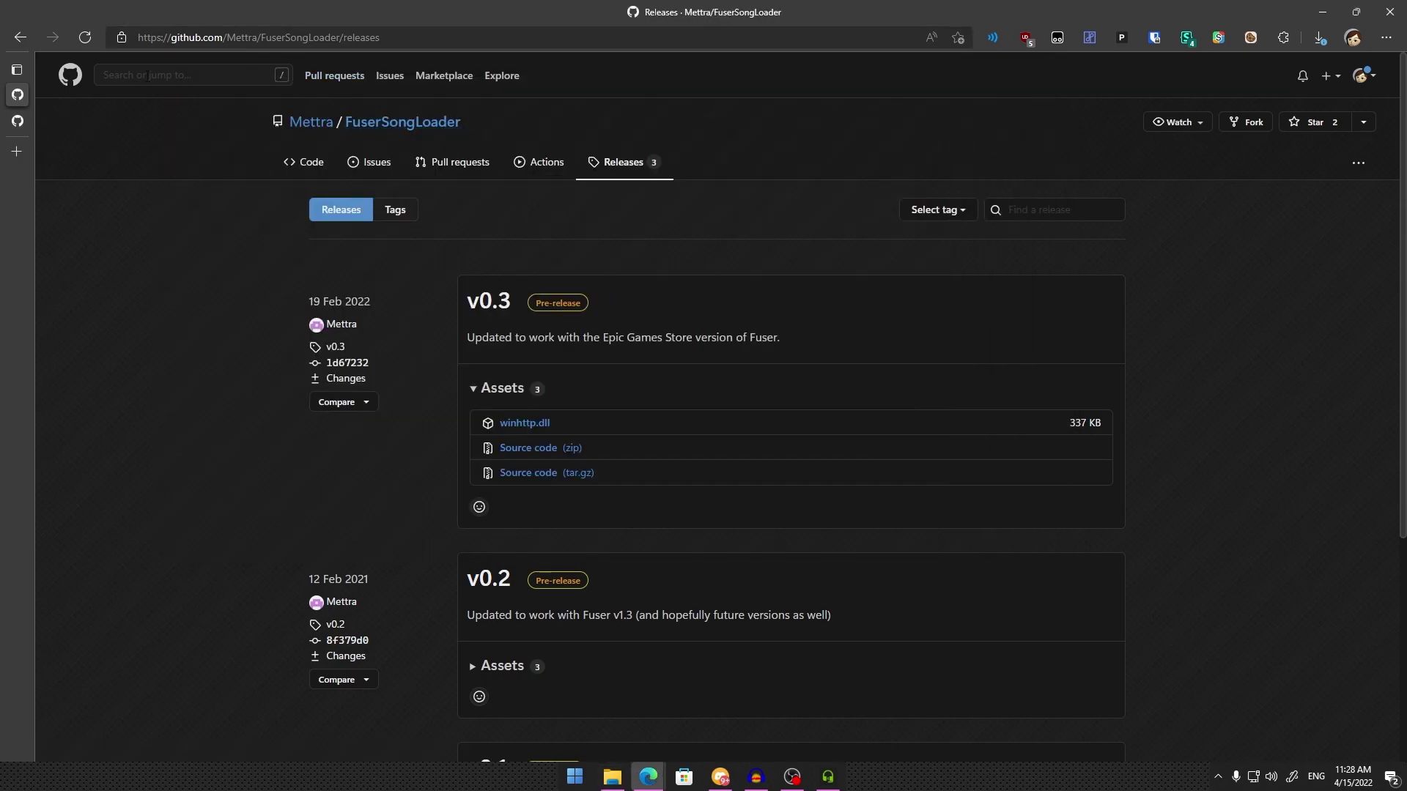
pyautogui.moveTo(18, 125)
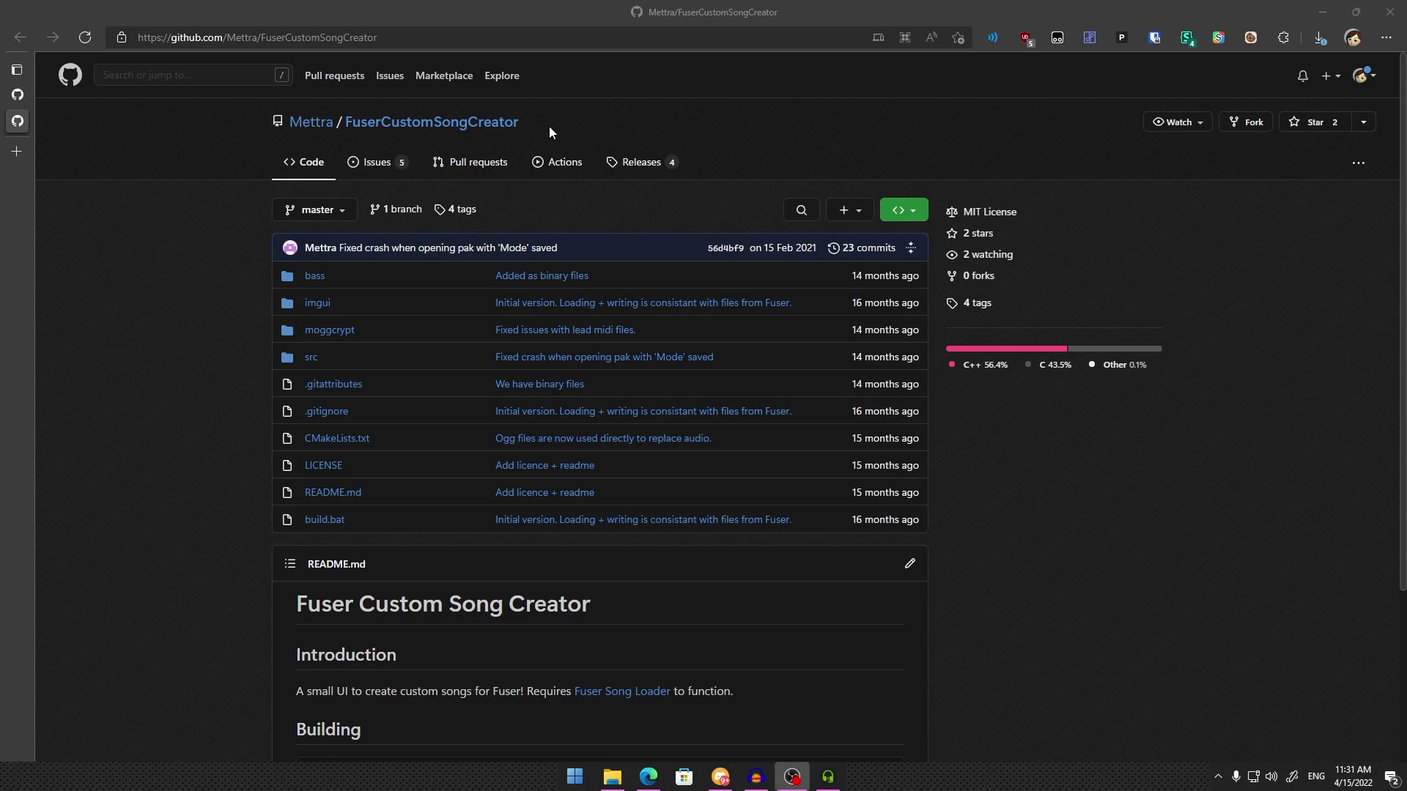
pyautogui.moveTo(547, 121); pyautogui.dragTo(346, 122)
pyautogui.click(620, 110)
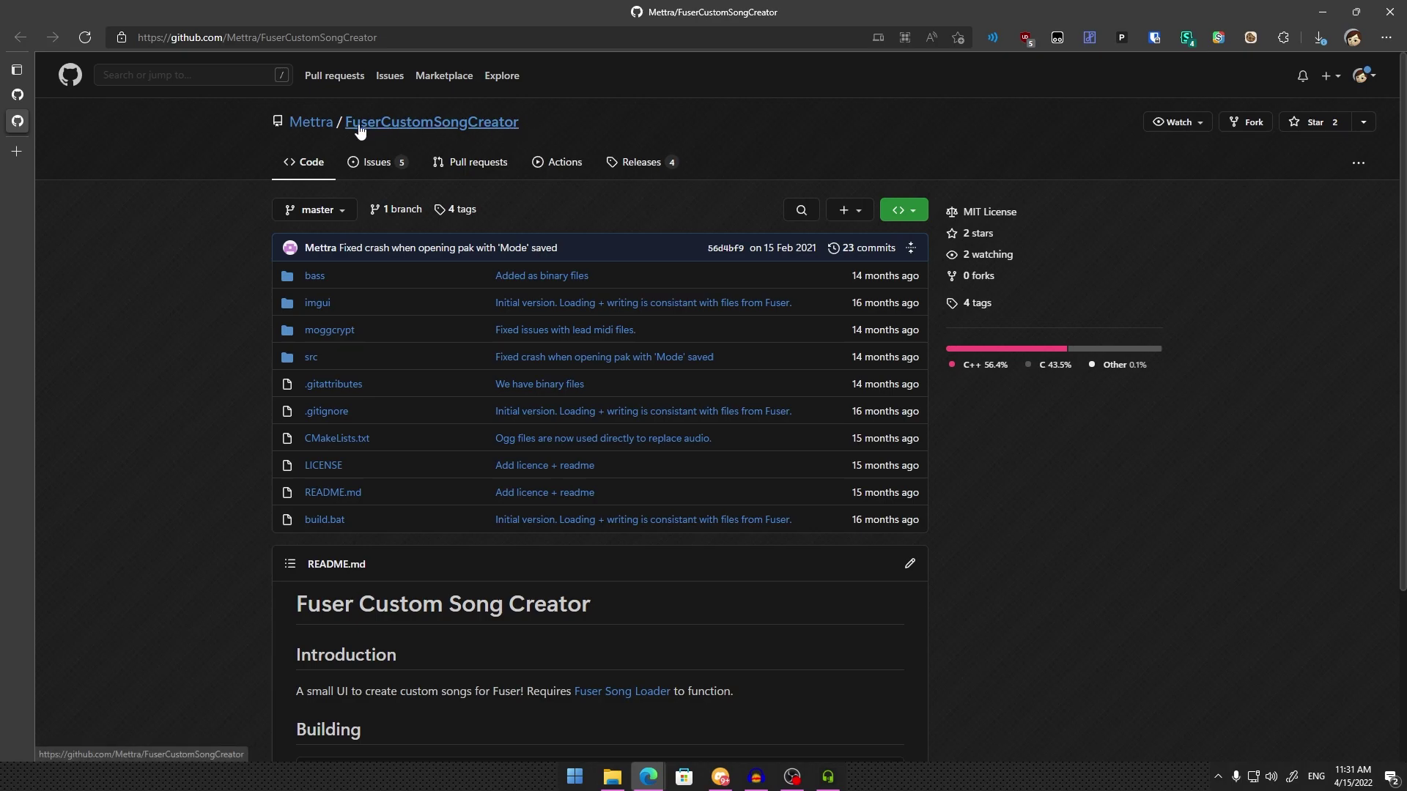
pyautogui.moveTo(297, 133)
pyautogui.click(632, 162)
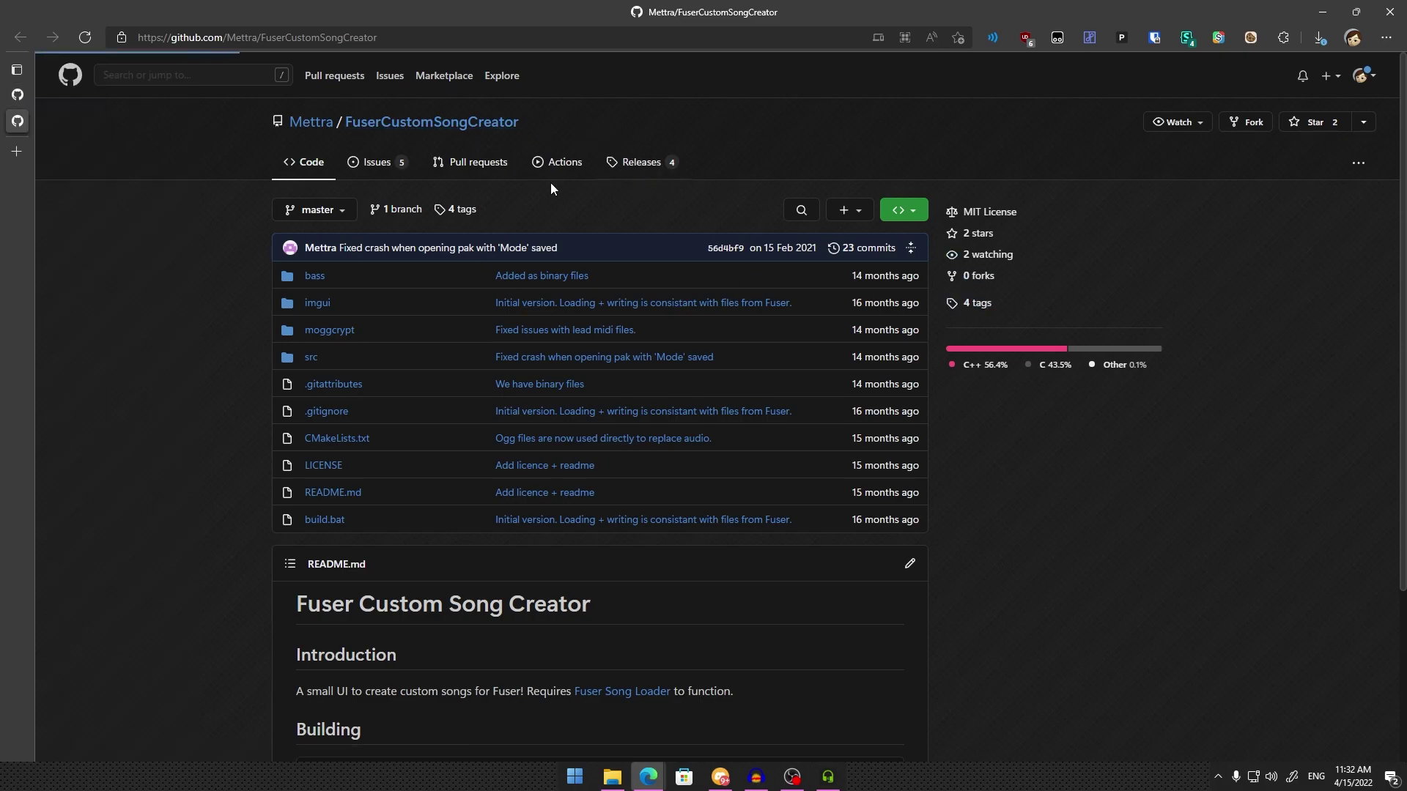
pyautogui.click(502, 389)
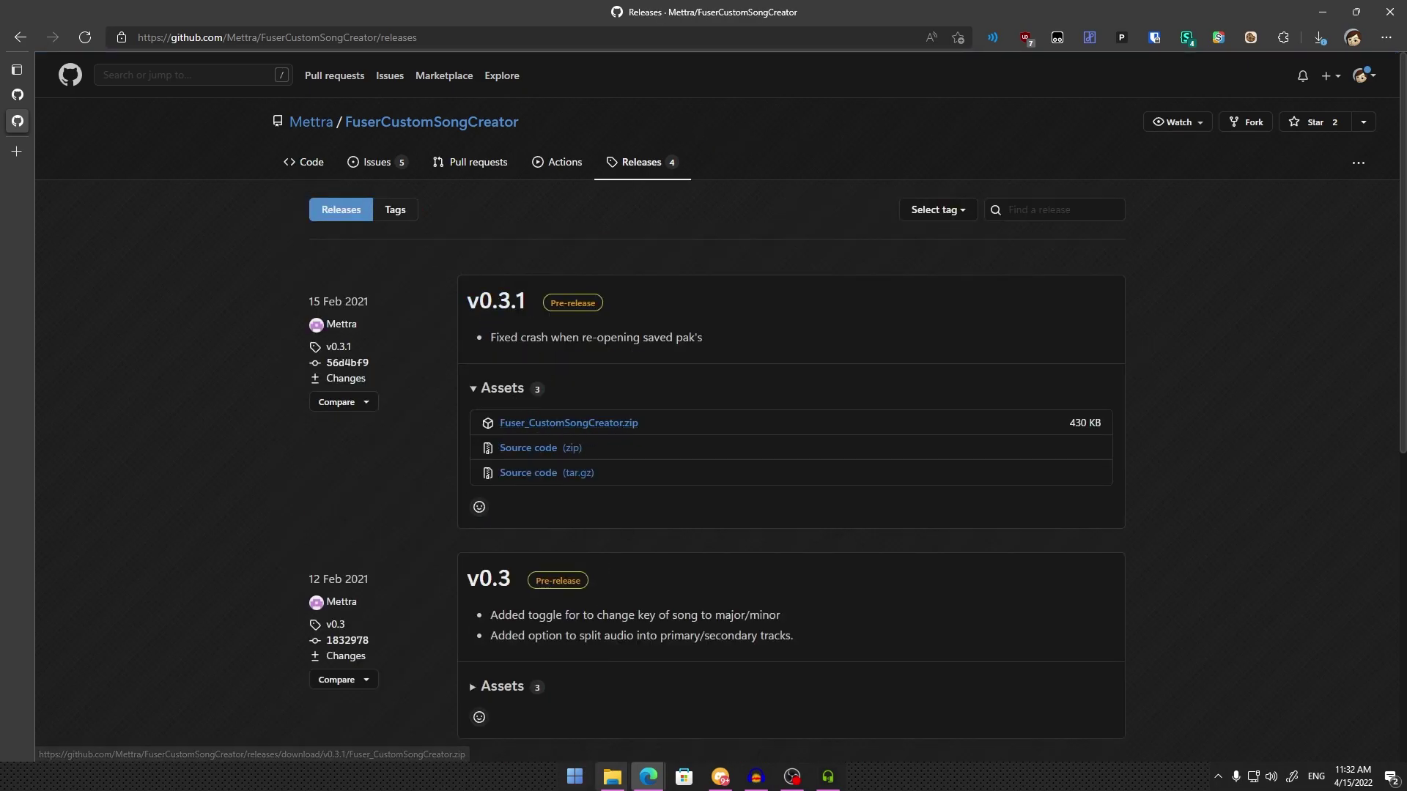
# Examine the desktop's Fuser Custom Song Creator folder in File Explorer, then return to the releases page
pyautogui.moveTo(611, 777)
pyautogui.click(454, 724)
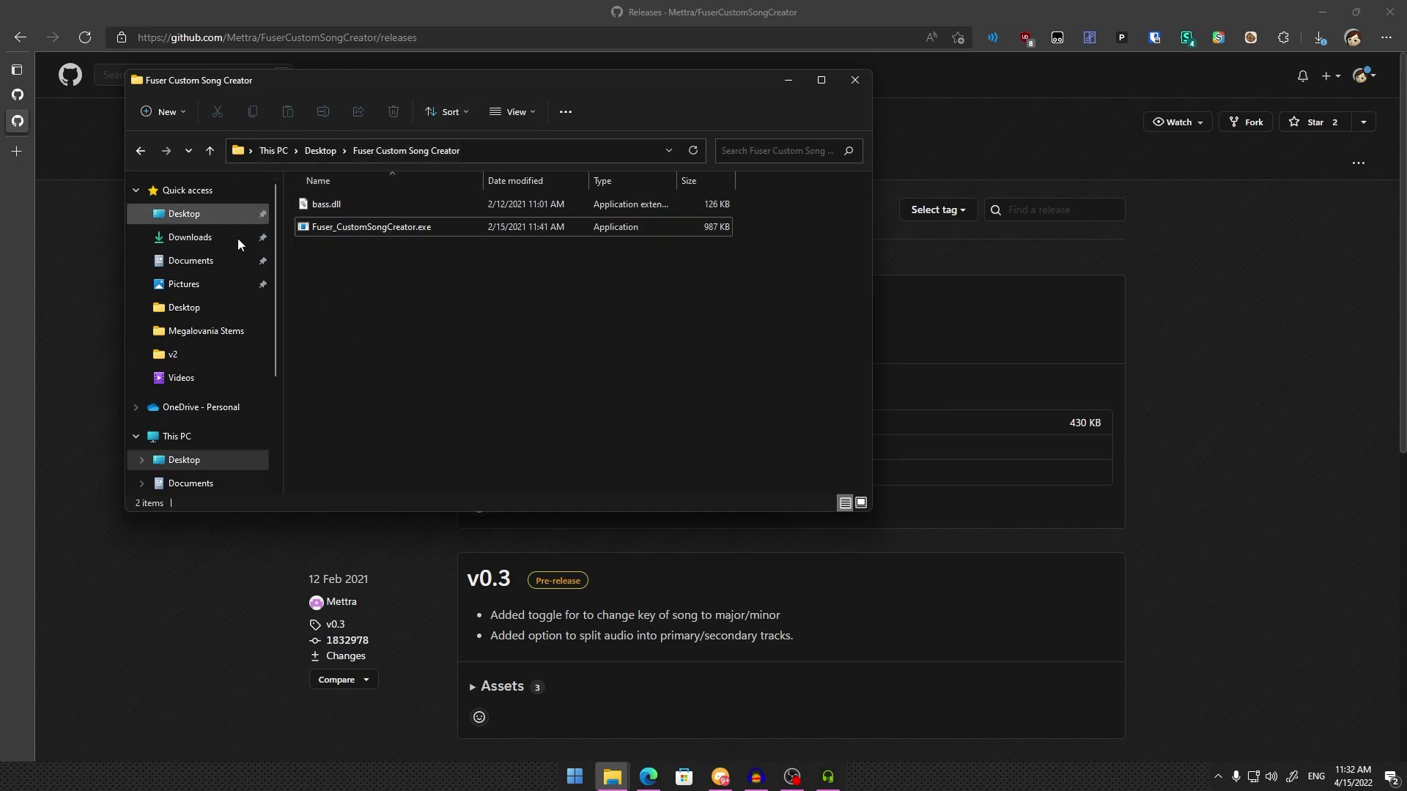
pyautogui.moveTo(415, 66); pyautogui.dragTo(341, 71)
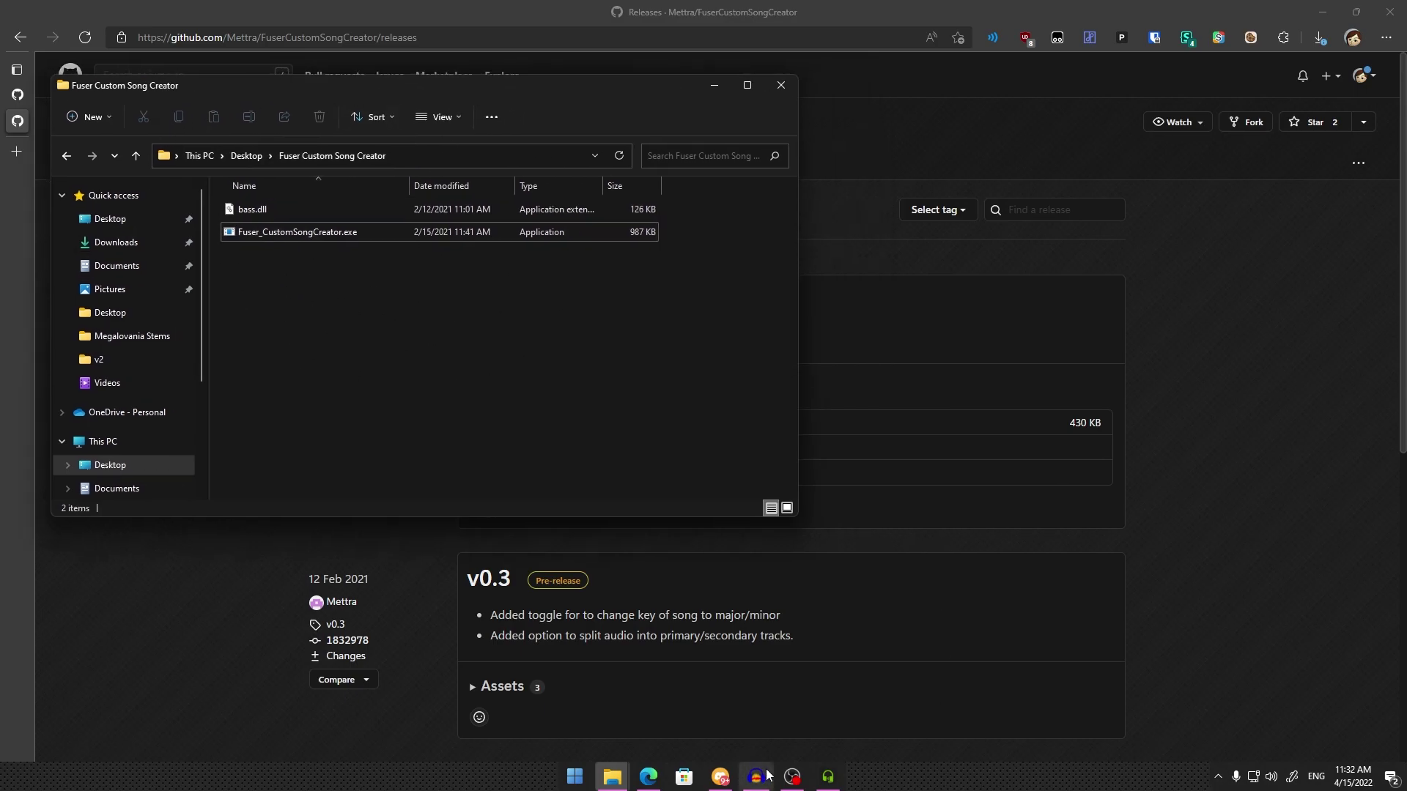
pyautogui.moveTo(766, 775)
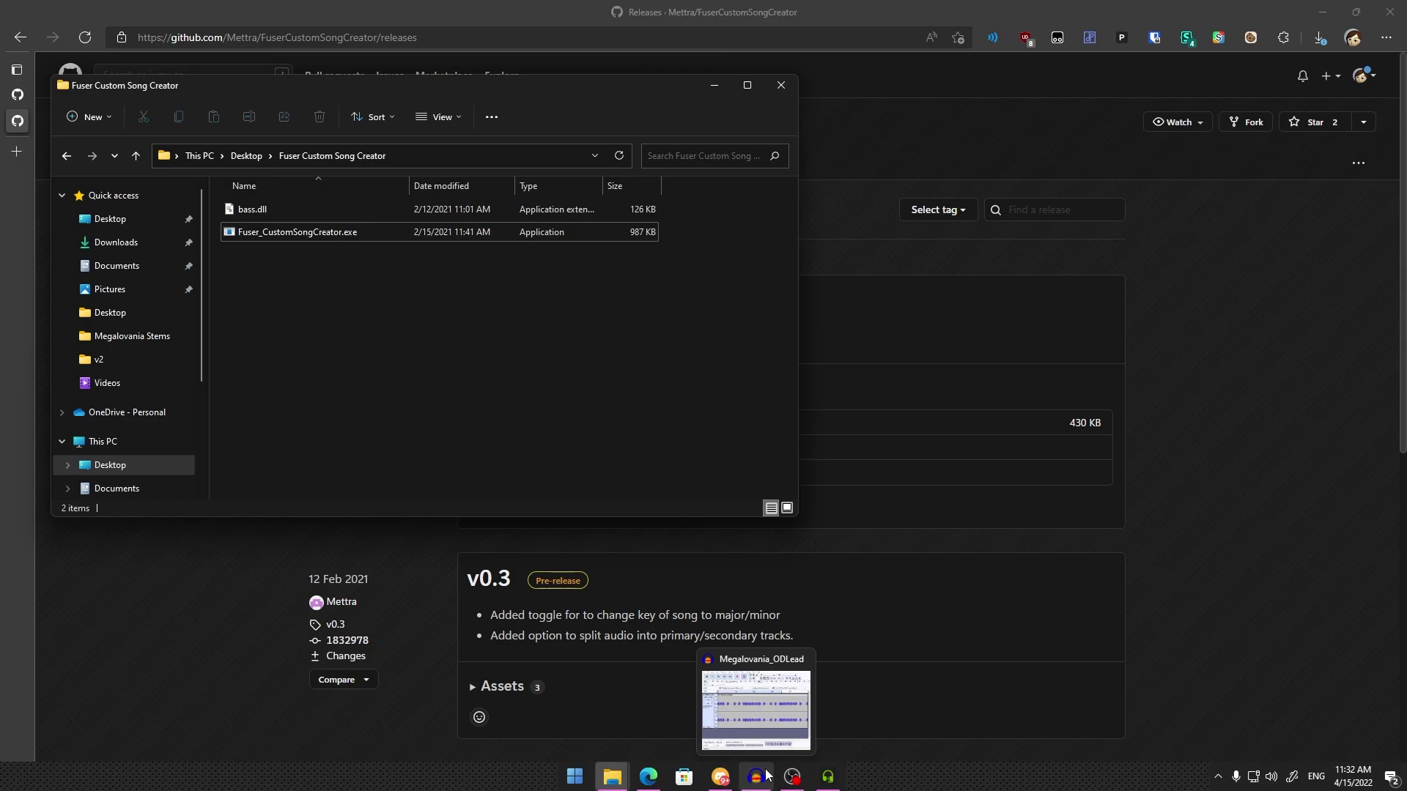
pyautogui.click(1242, 494)
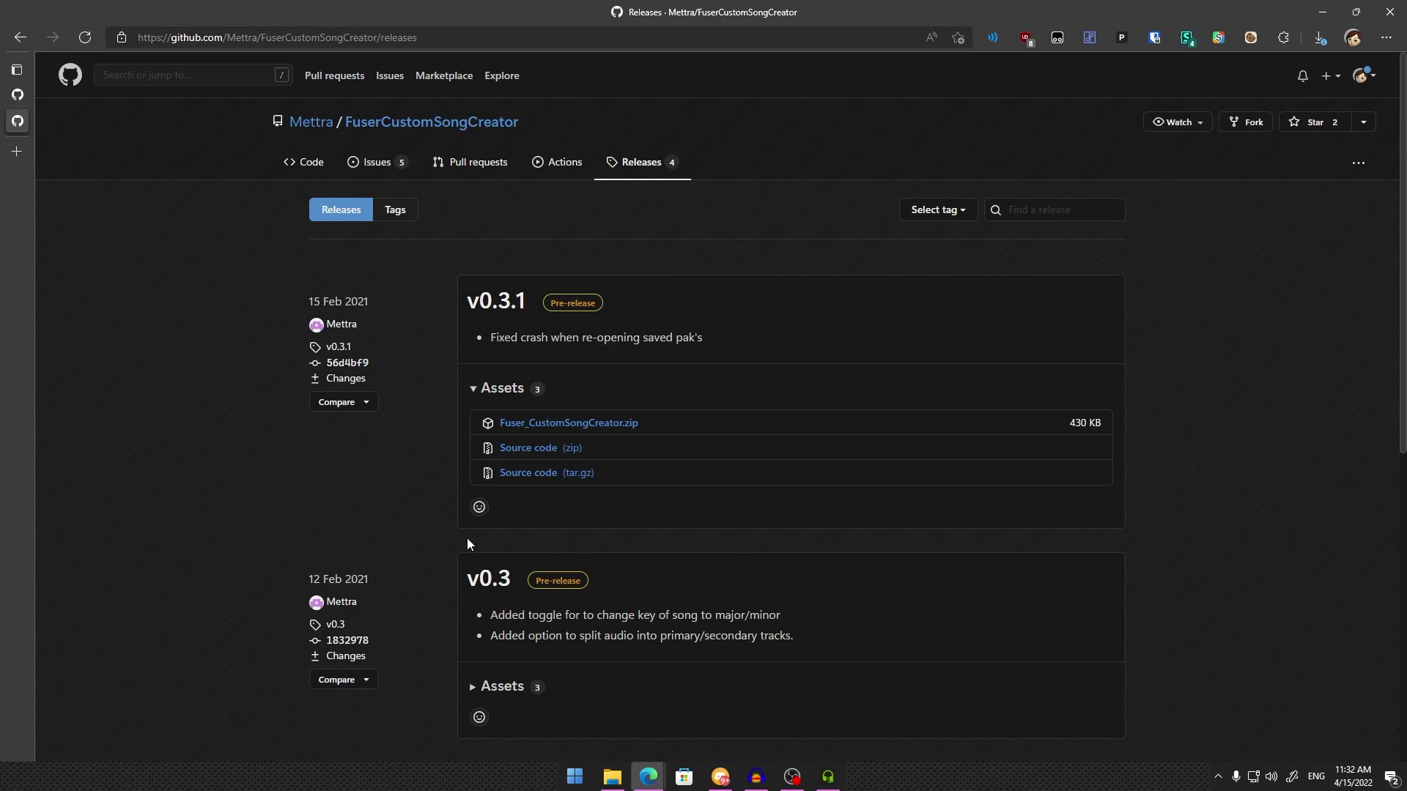
# Bring the Fuser Custom Song Creator folder back to the front and minimize the custom_songs window
pyautogui.moveTo(612, 775)
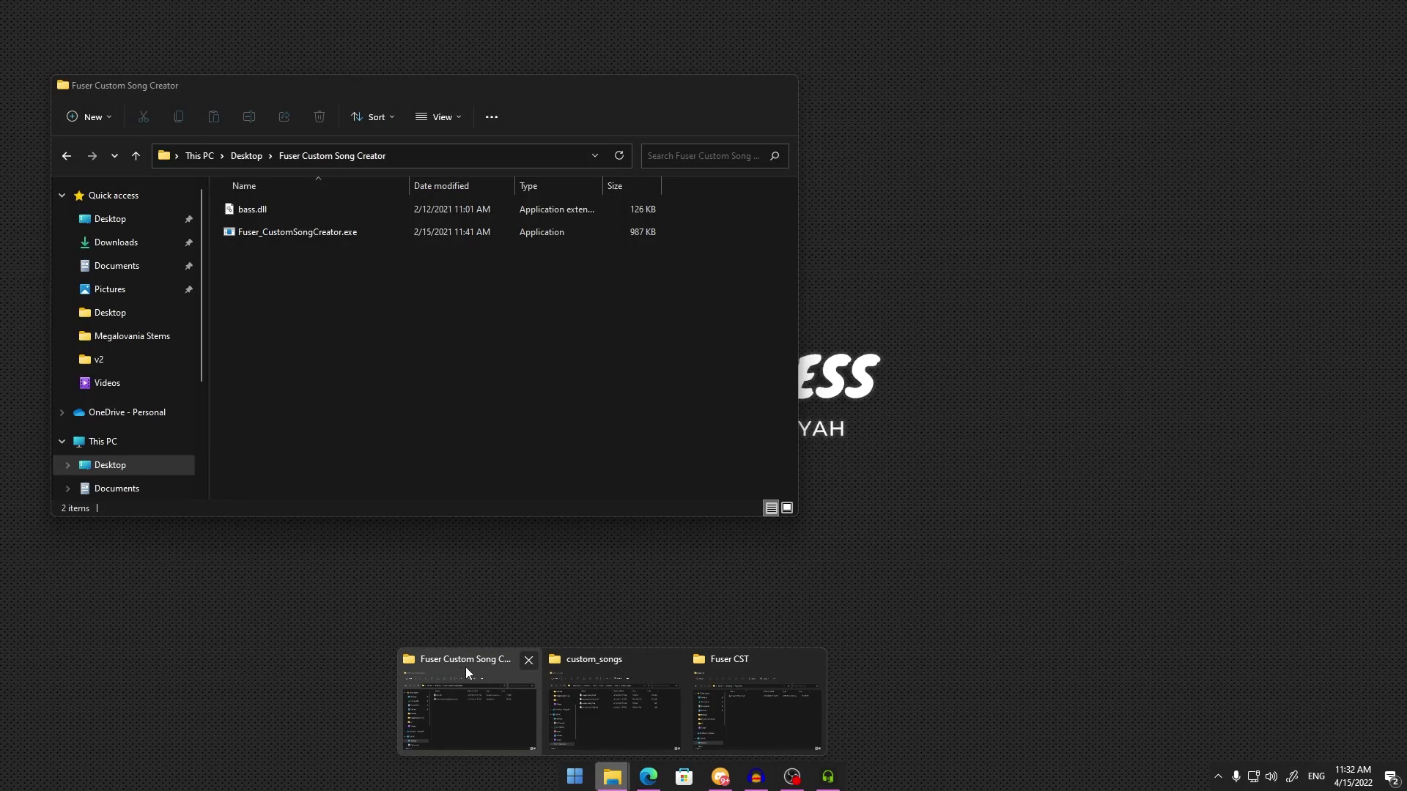
pyautogui.click(469, 692)
pyautogui.moveTo(611, 775)
pyautogui.click(599, 718)
pyautogui.click(835, 93)
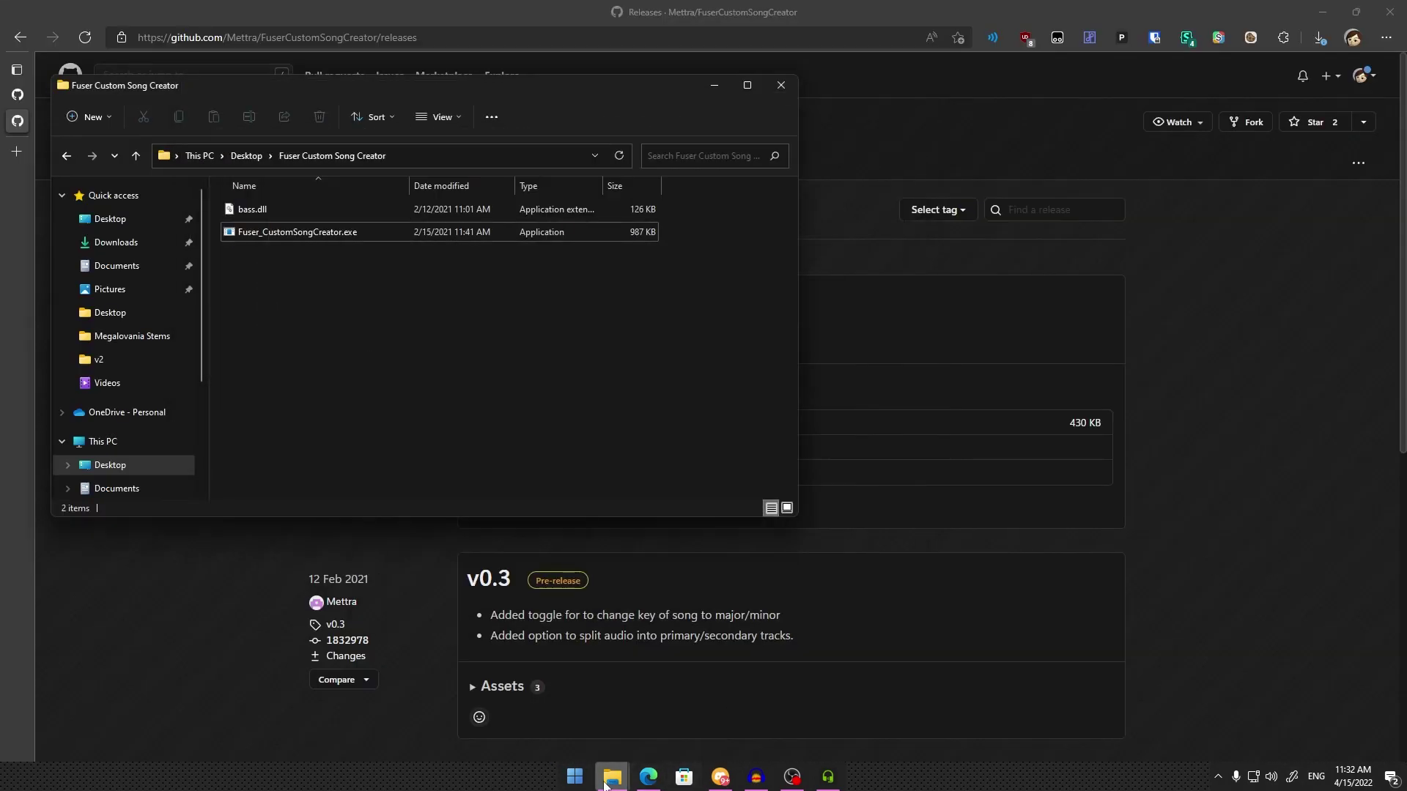
pyautogui.moveTo(612, 775)
pyautogui.moveTo(744, 719)
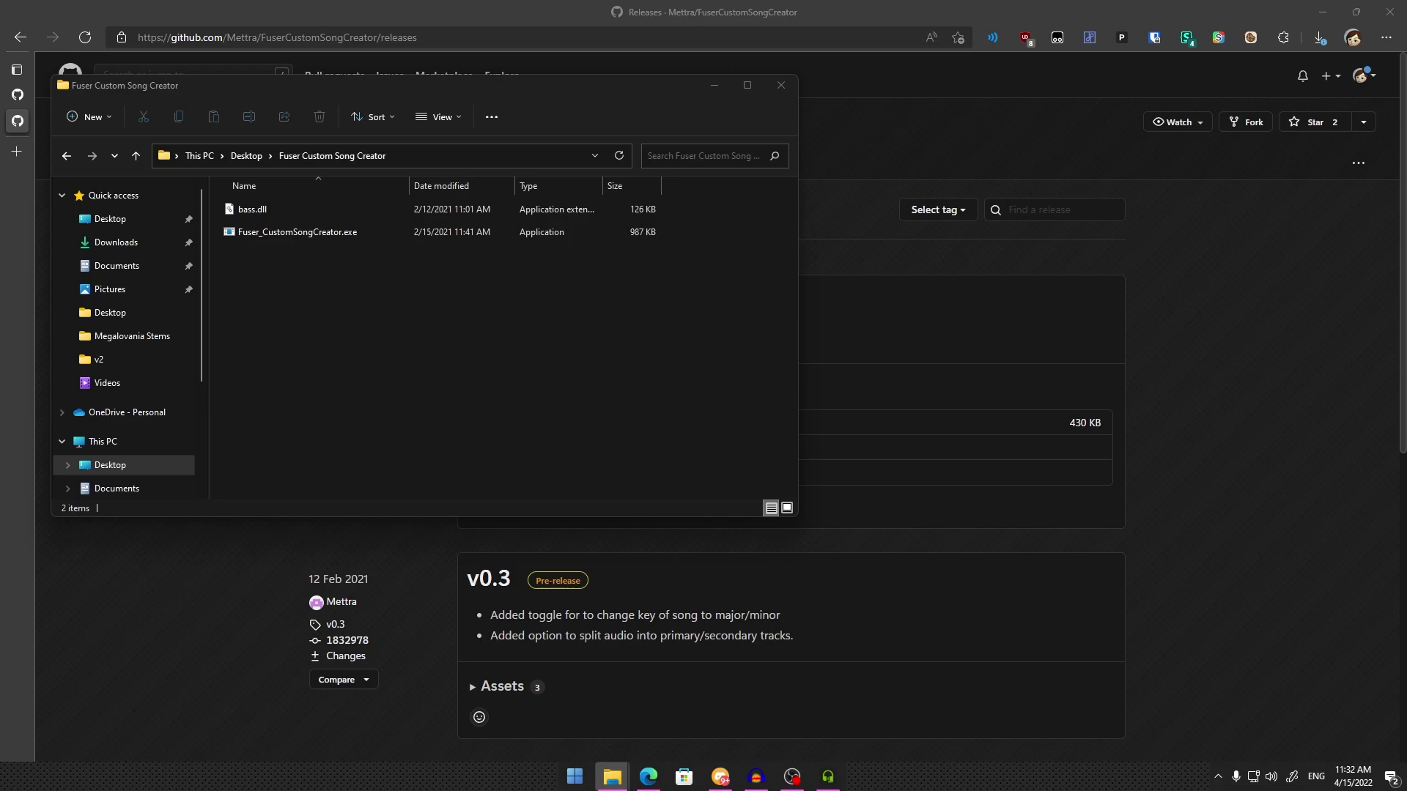
# Bring up the Megalovania Stems folder, minimize the Fuser Custom Song Creator folder and select Megalovania_Bass_Guitar.mp3
pyautogui.moveTo(459, 195); pyautogui.dragTo(763, 156)
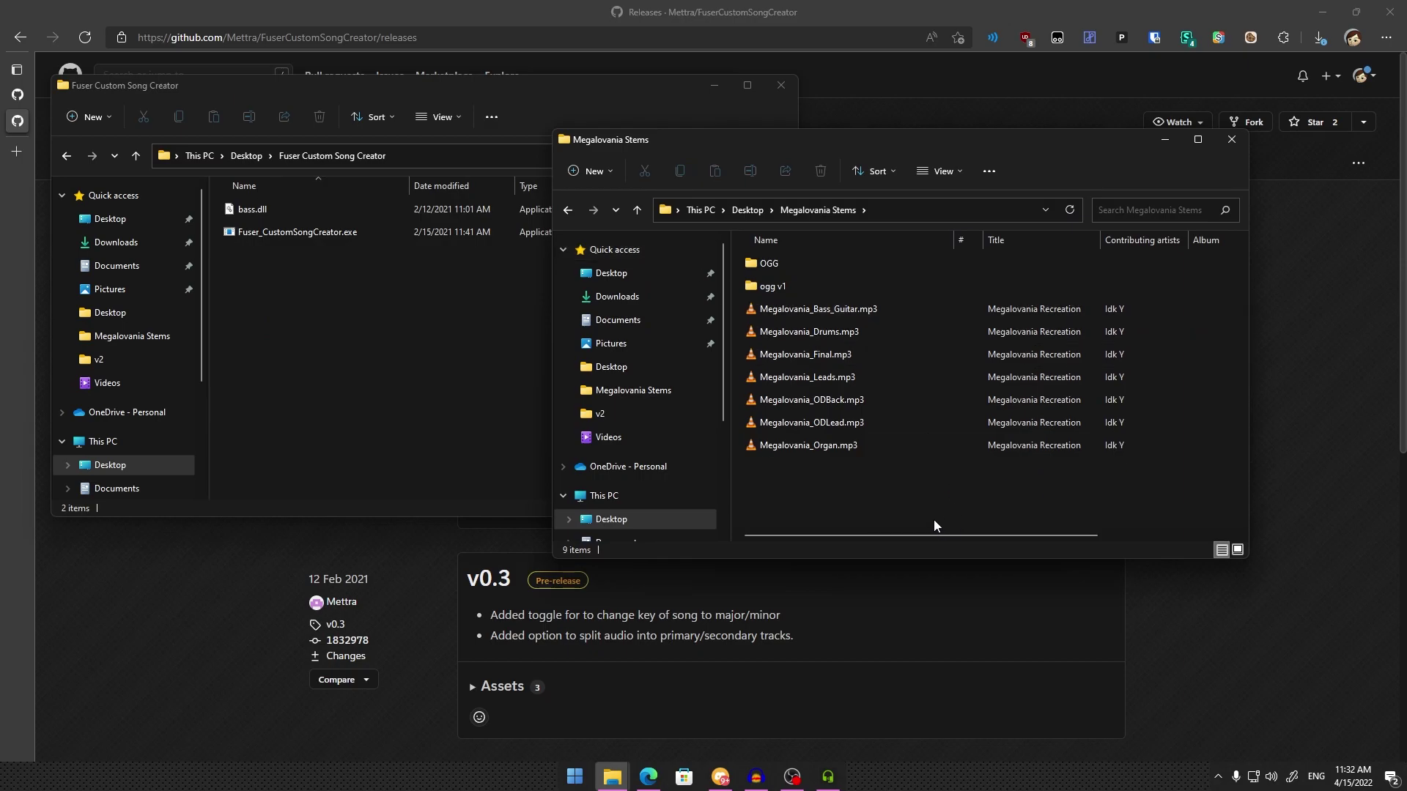
pyautogui.moveTo(933, 523)
pyautogui.mouseDown()
pyautogui.moveTo(794, 311)
pyautogui.moveTo(888, 496)
pyautogui.moveTo(817, 303)
pyautogui.moveTo(923, 513)
pyautogui.mouseUp()
pyautogui.click(714, 85)
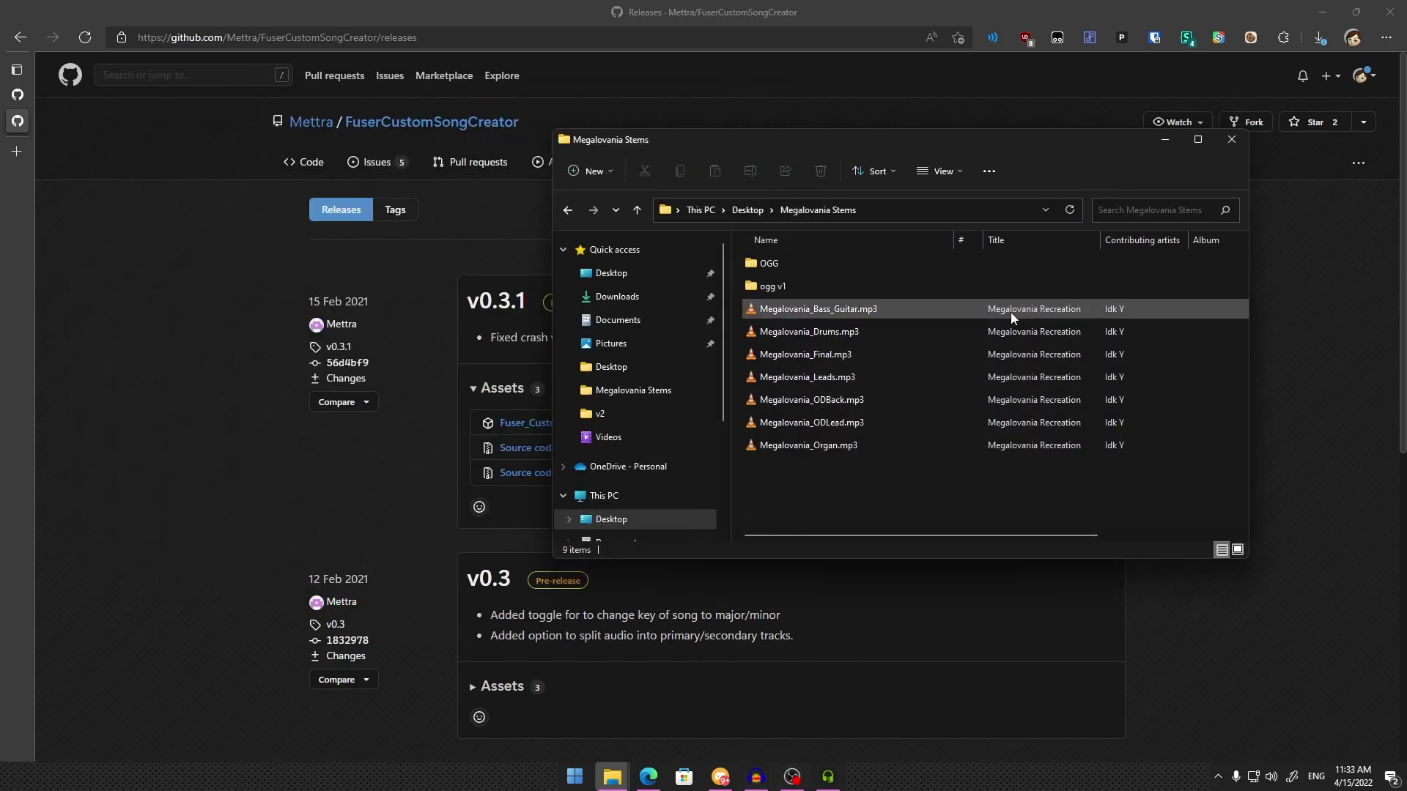
pyautogui.click(975, 313)
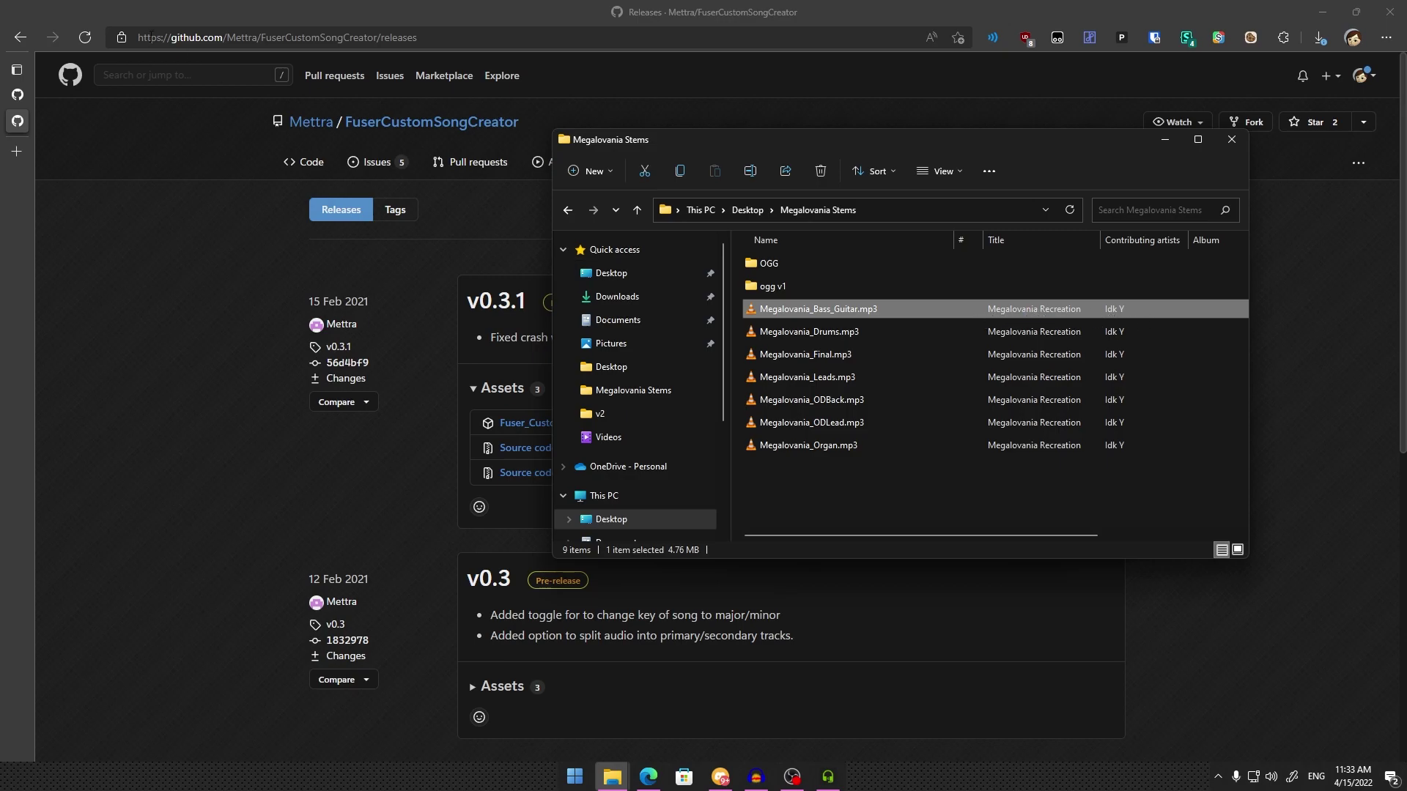
# Switch to Audacity and listen to the Megalovania_ODLead track from its start and from about 17 seconds
pyautogui.click(756, 776)
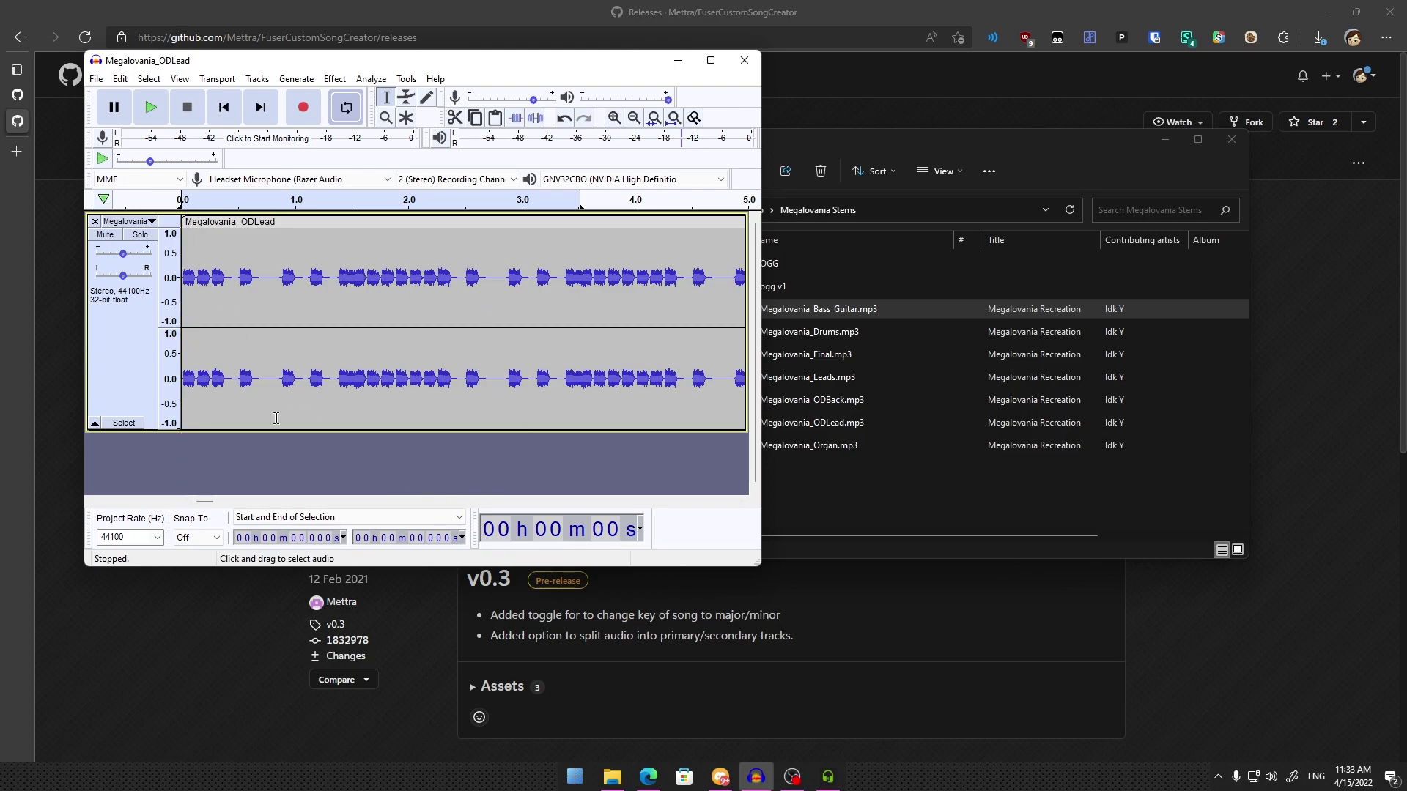
pyautogui.press('space')
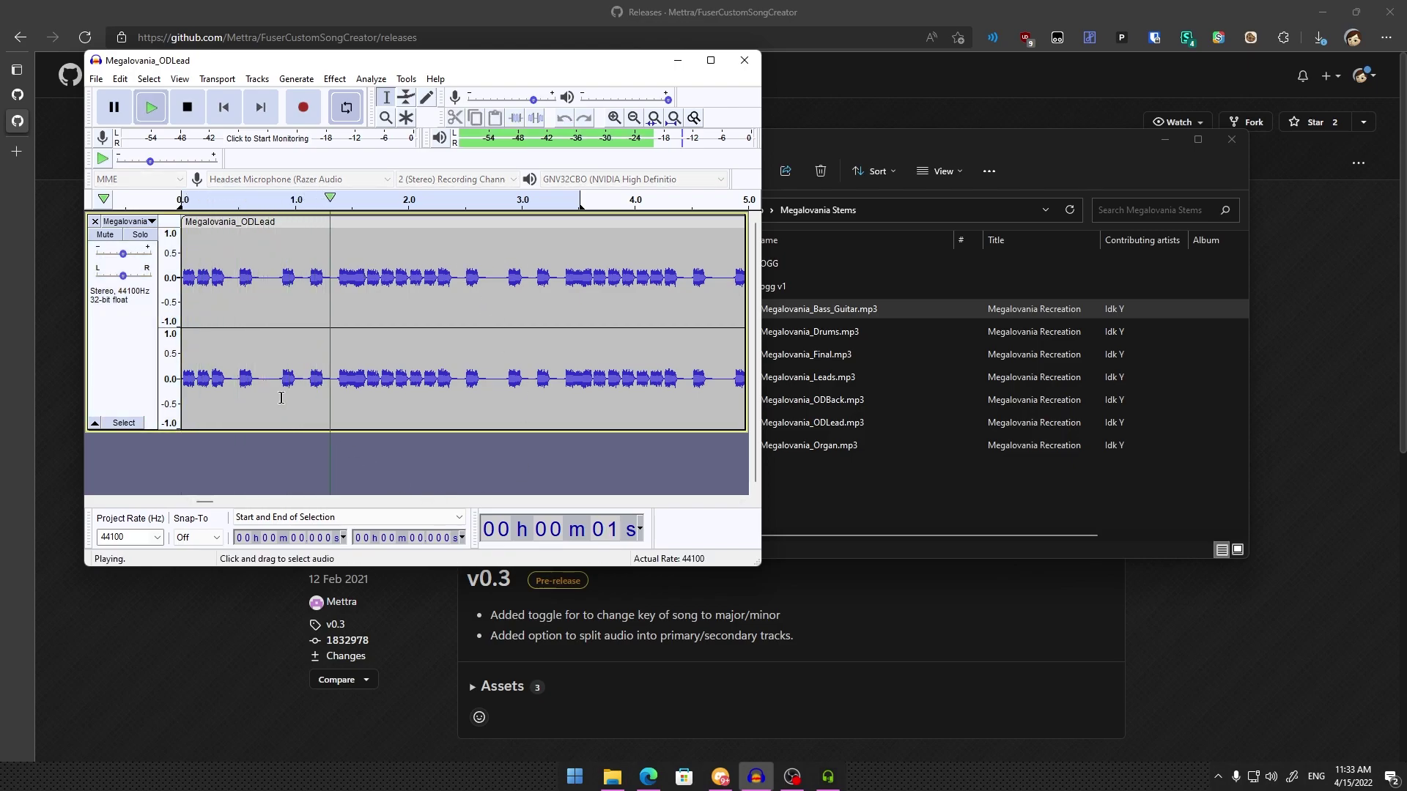
pyautogui.press('space')
pyautogui.hotkey('ctrl', 'f')
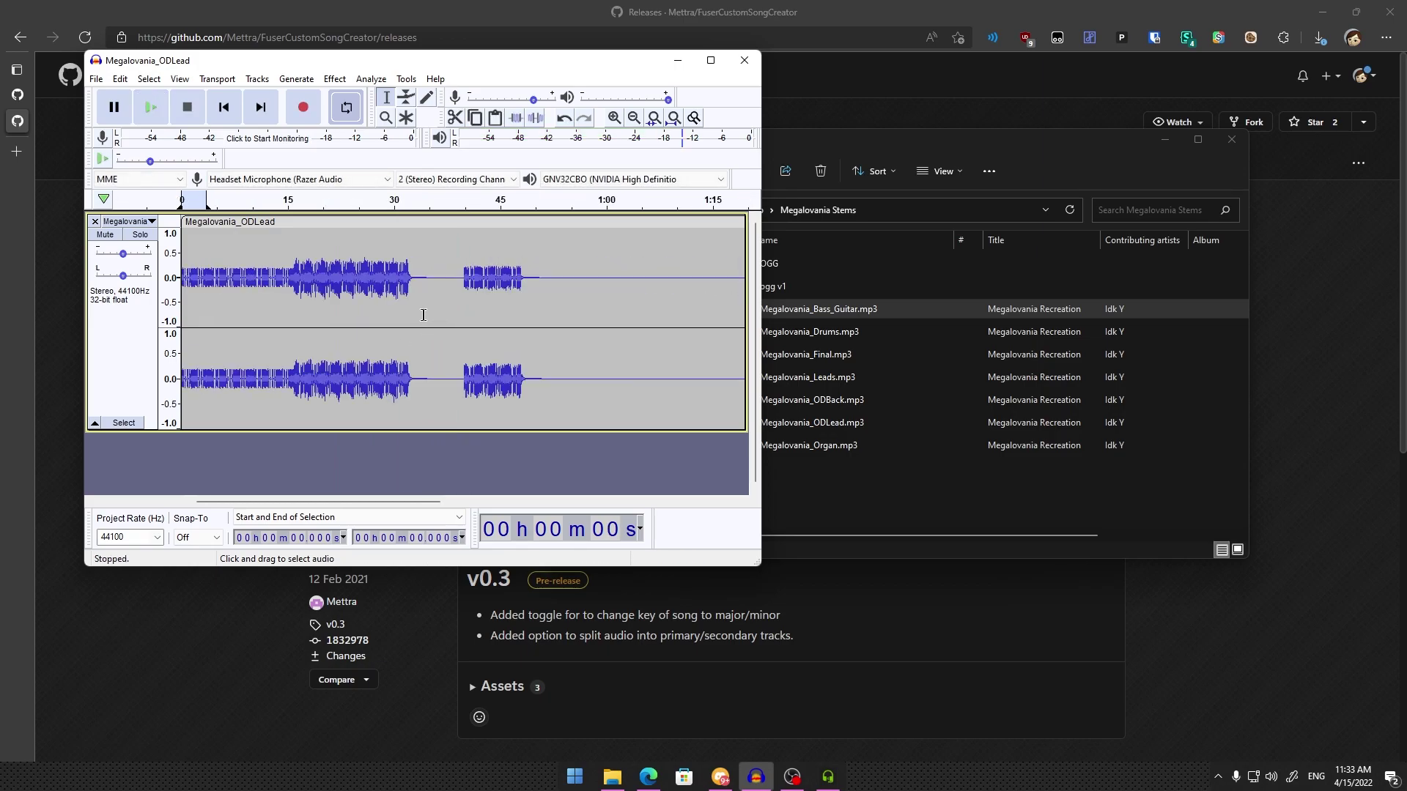
pyautogui.click(303, 282)
pyautogui.press('space')
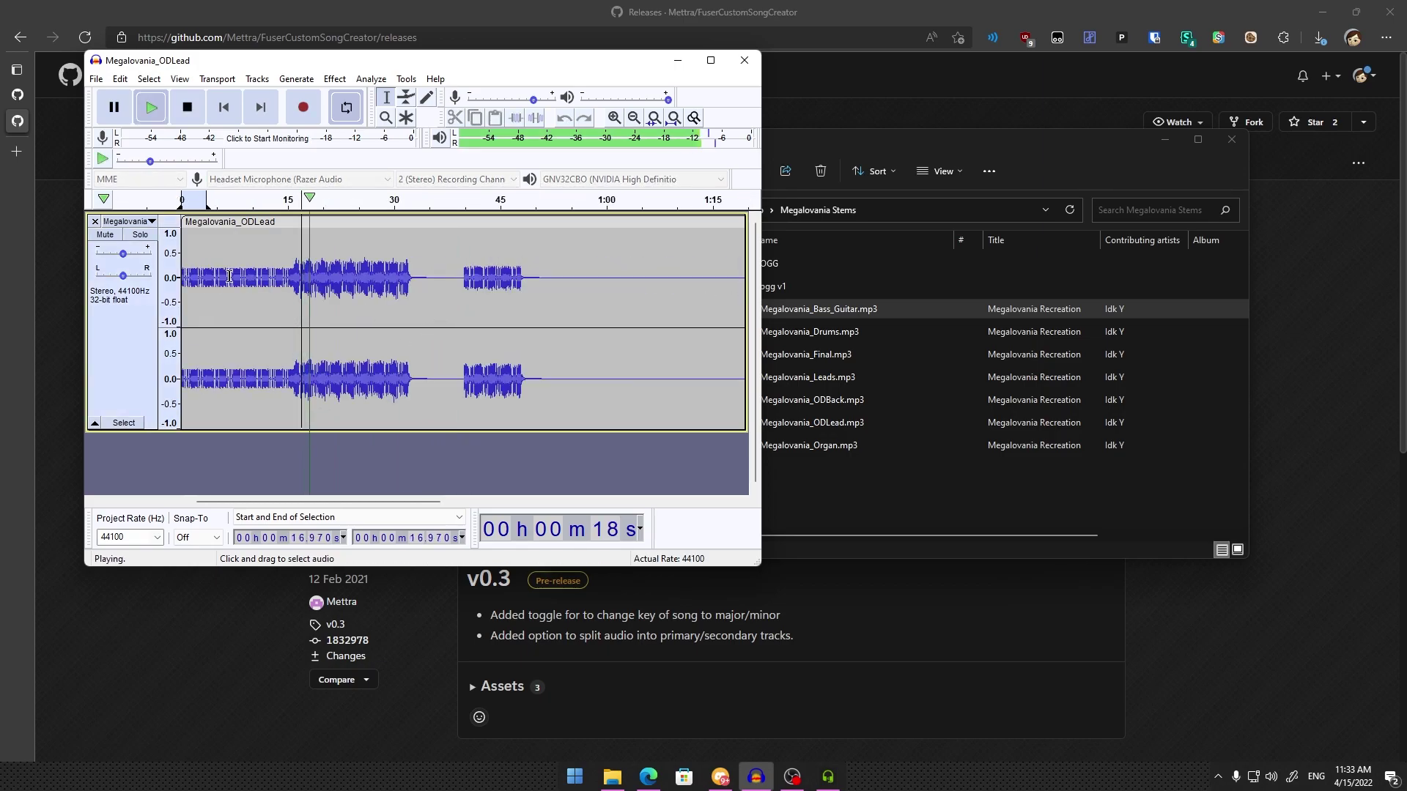
pyautogui.press('Home')
# Minimize the Megalovania Stems folder and move the Audacity window towards the middle of the screen
pyautogui.click(875, 156)
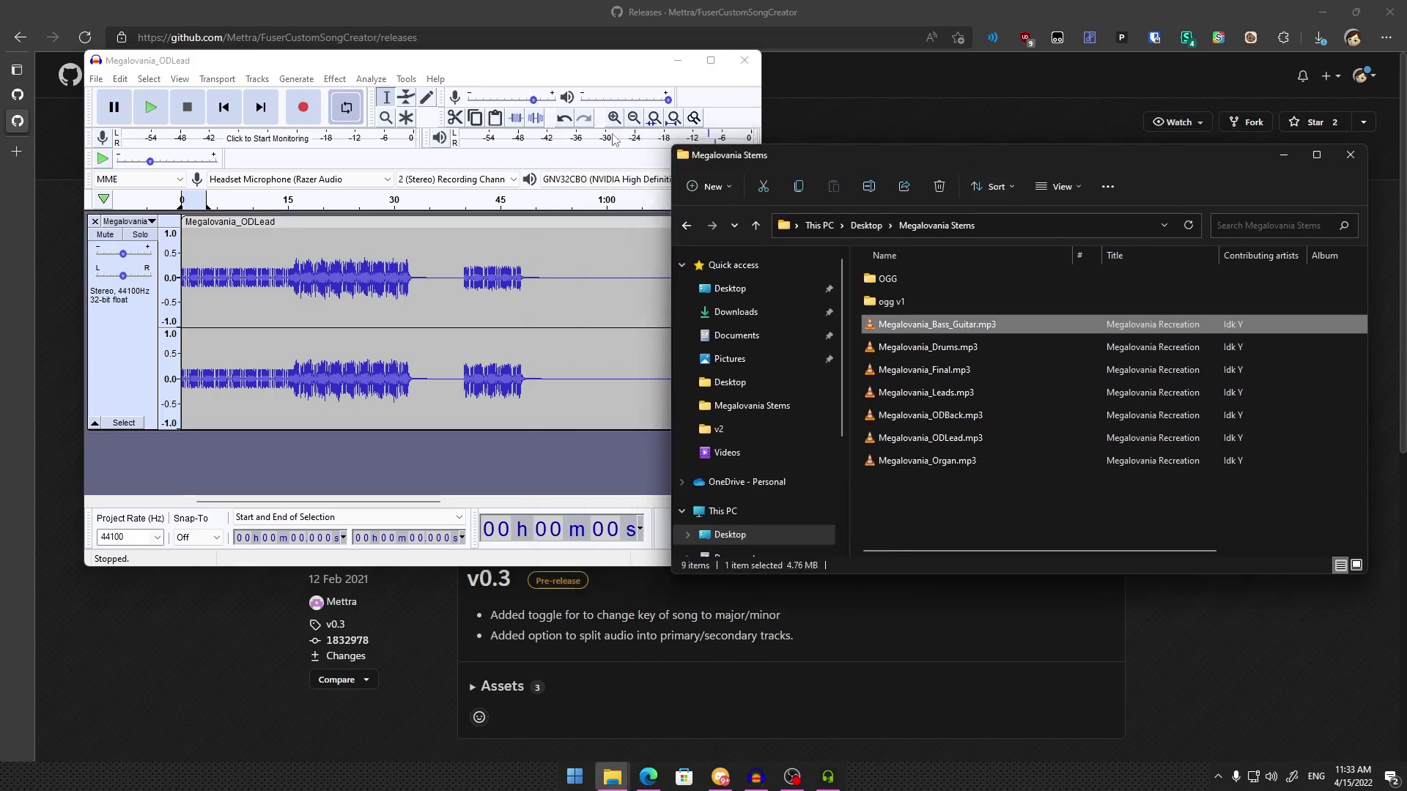
pyautogui.click(1005, 172)
pyautogui.moveTo(619, 60); pyautogui.dragTo(991, 58)
# Highlight about the first 15 seconds of the Megalovania_ODLead track, then clear the selection and return the cursor to the start
pyautogui.moveTo(655, 277); pyautogui.dragTo(555, 277)
pyautogui.click(677, 273)
pyautogui.moveTo(658, 271); pyautogui.dragTo(554, 277)
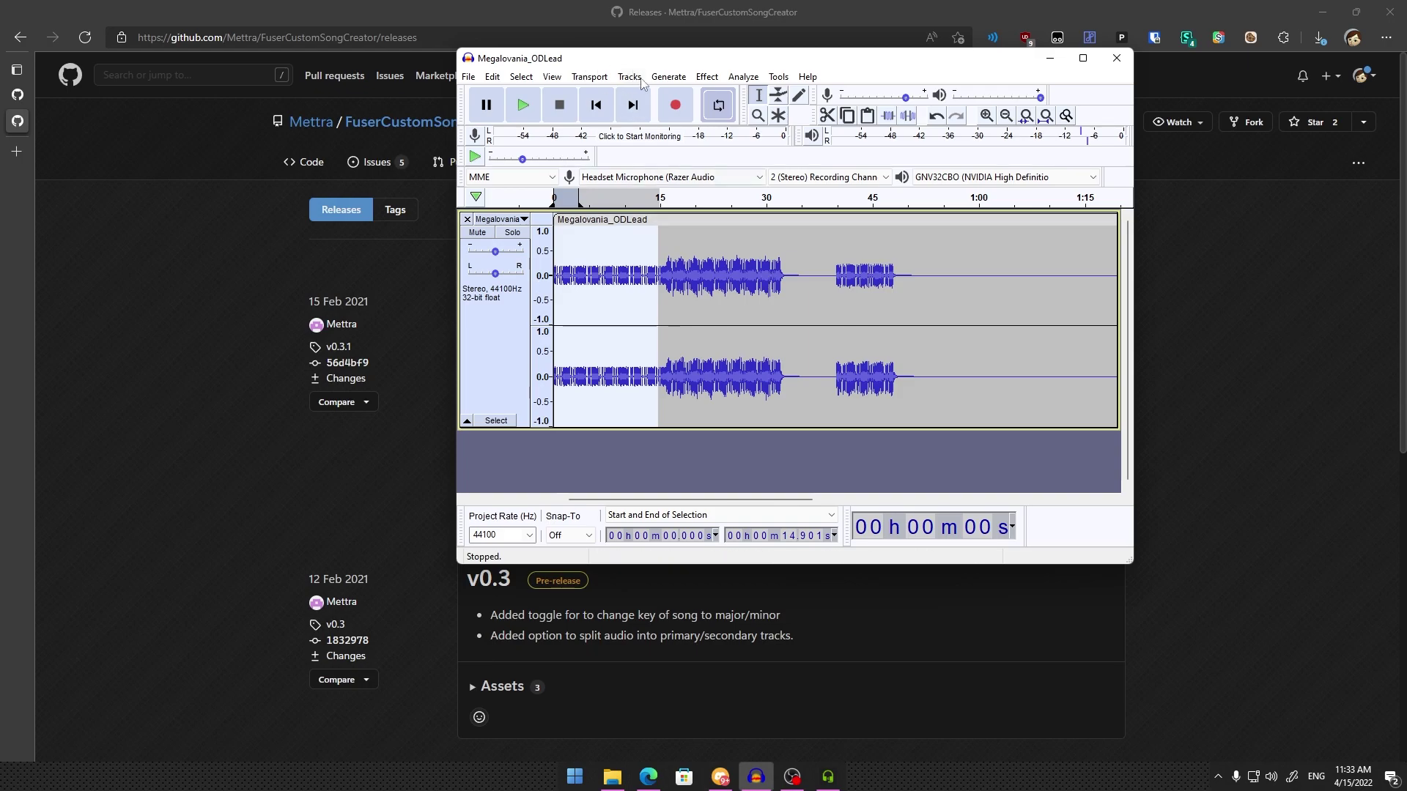
pyautogui.click(666, 316)
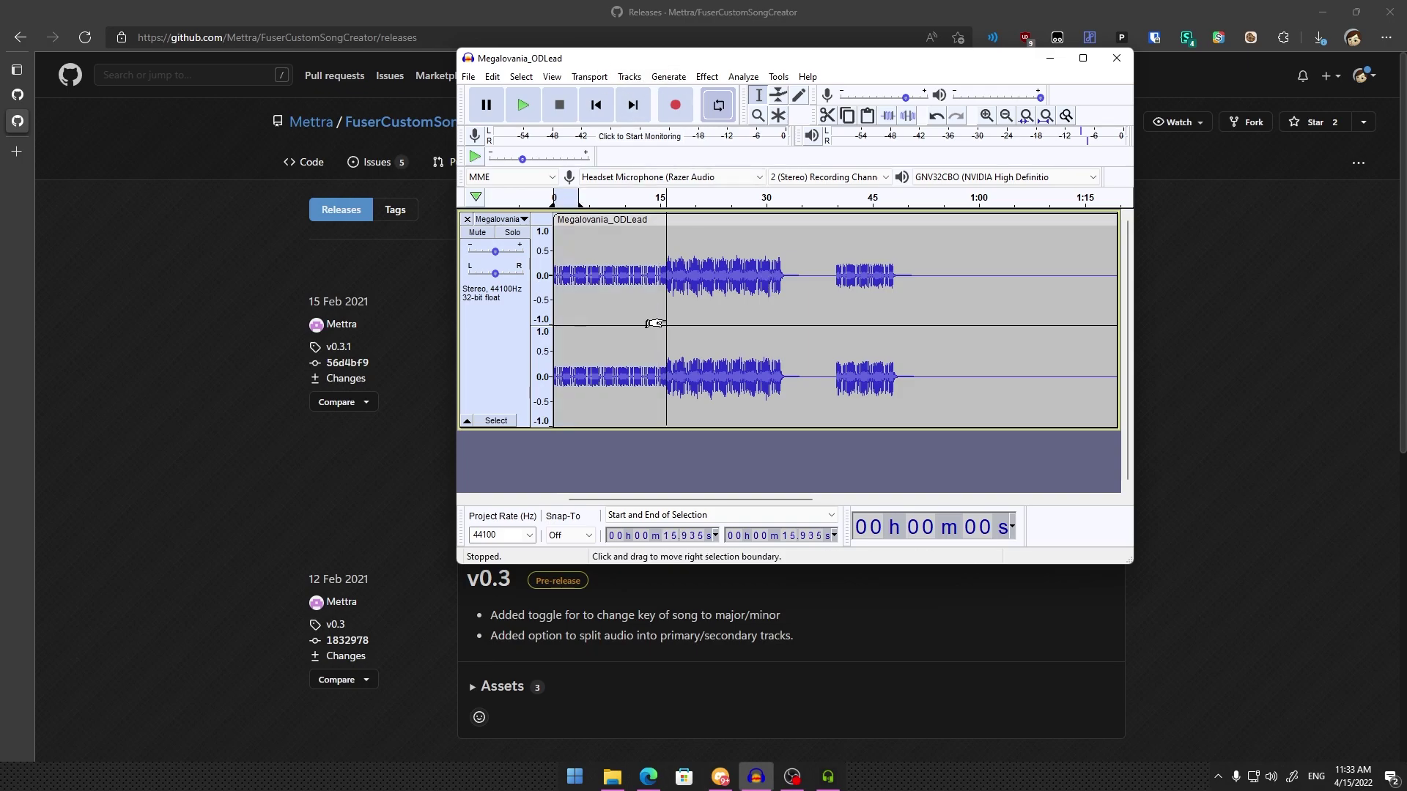
pyautogui.click(555, 263)
pyautogui.moveTo(603, 60); pyautogui.dragTo(560, 70)
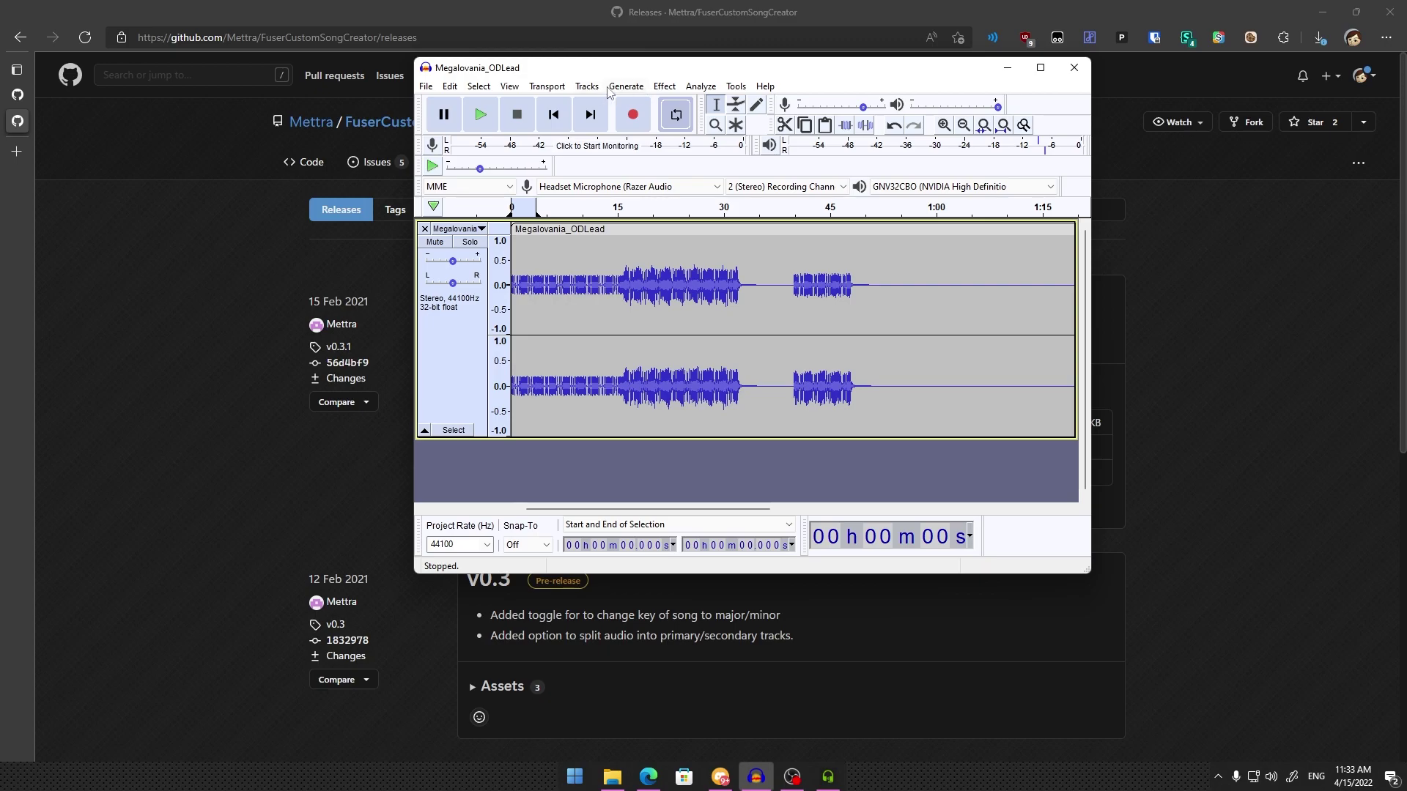
# Add a stereo track and generate a rhythm track on it at 120 bpm with 4 beats per bar and 32 bars
pyautogui.rightClick(471, 478)
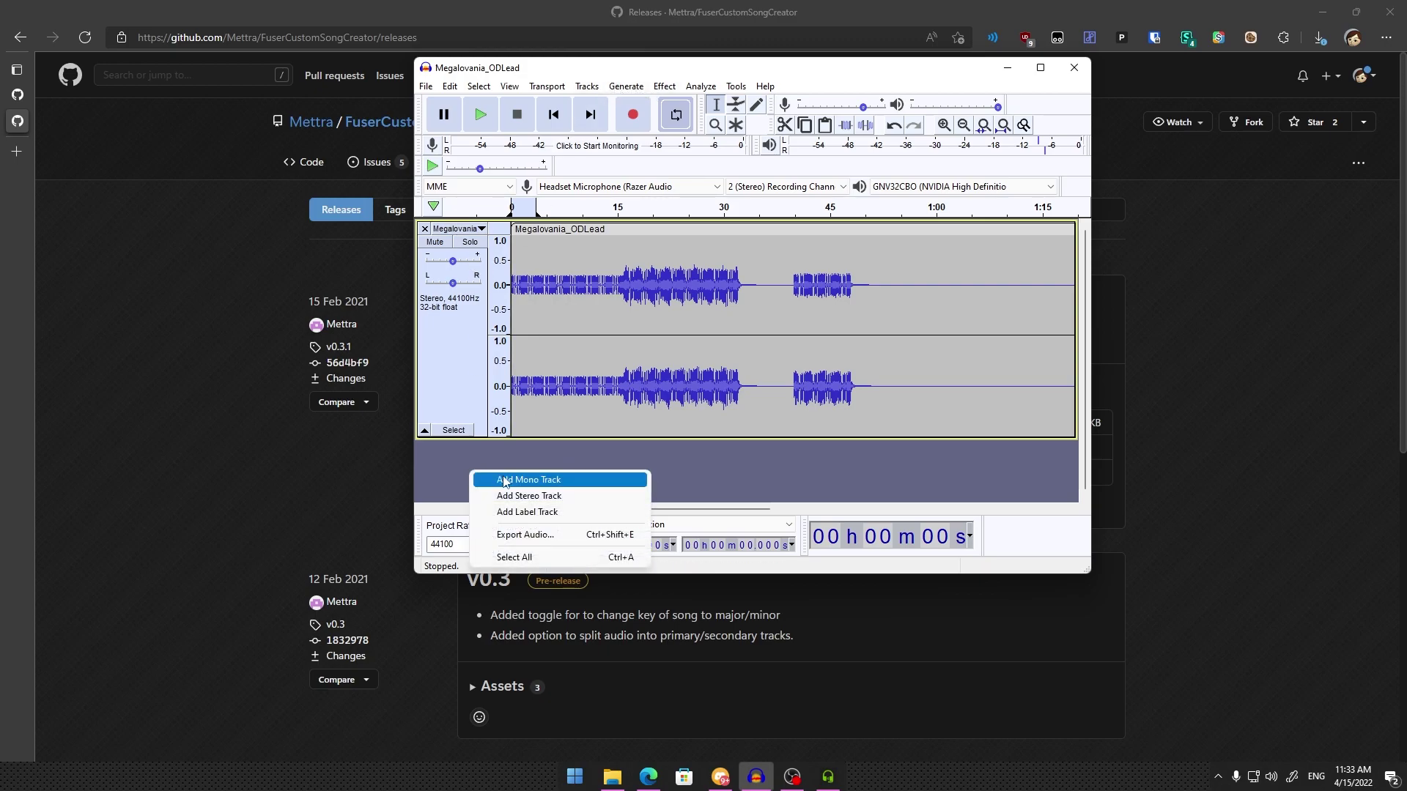
pyautogui.click(513, 494)
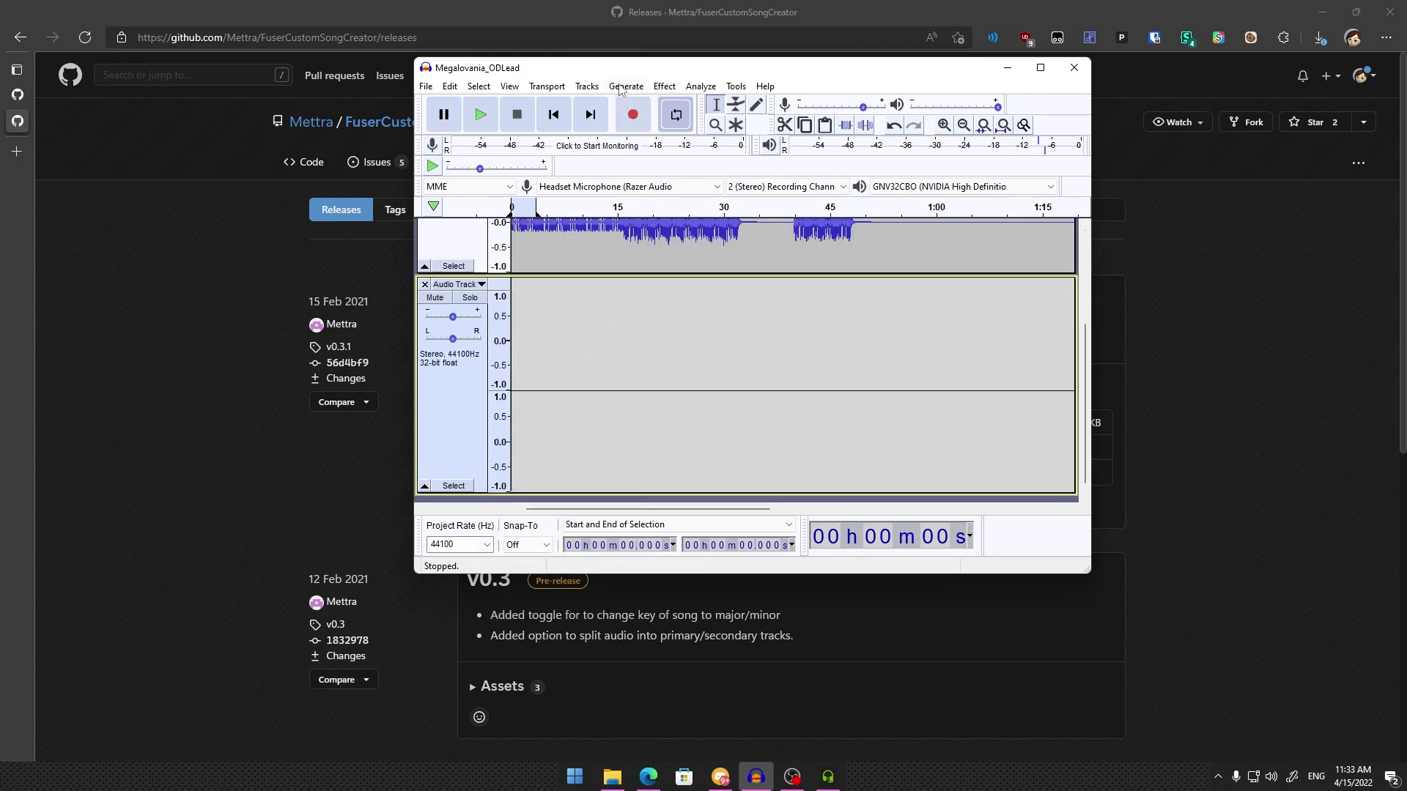
pyautogui.click(621, 87)
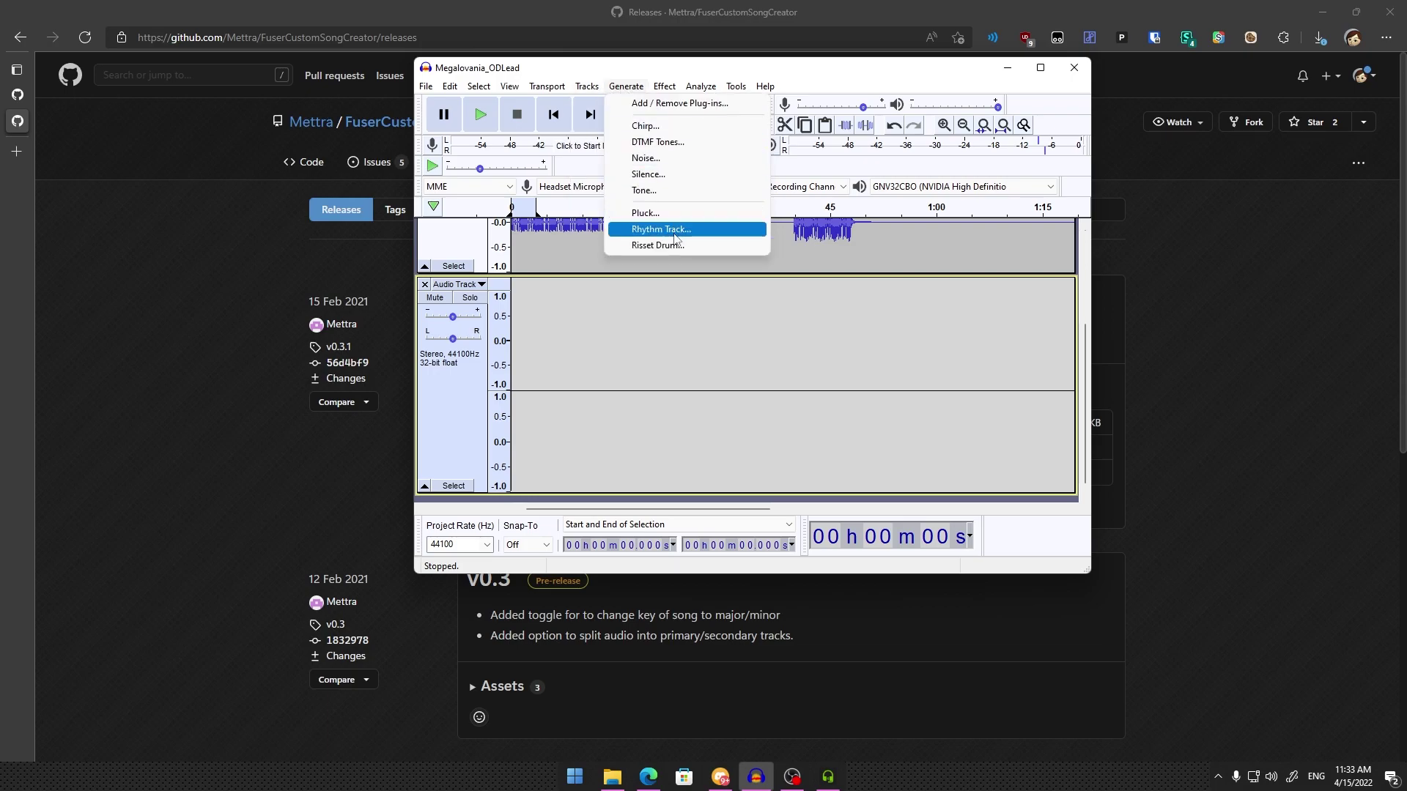
pyautogui.click(674, 236)
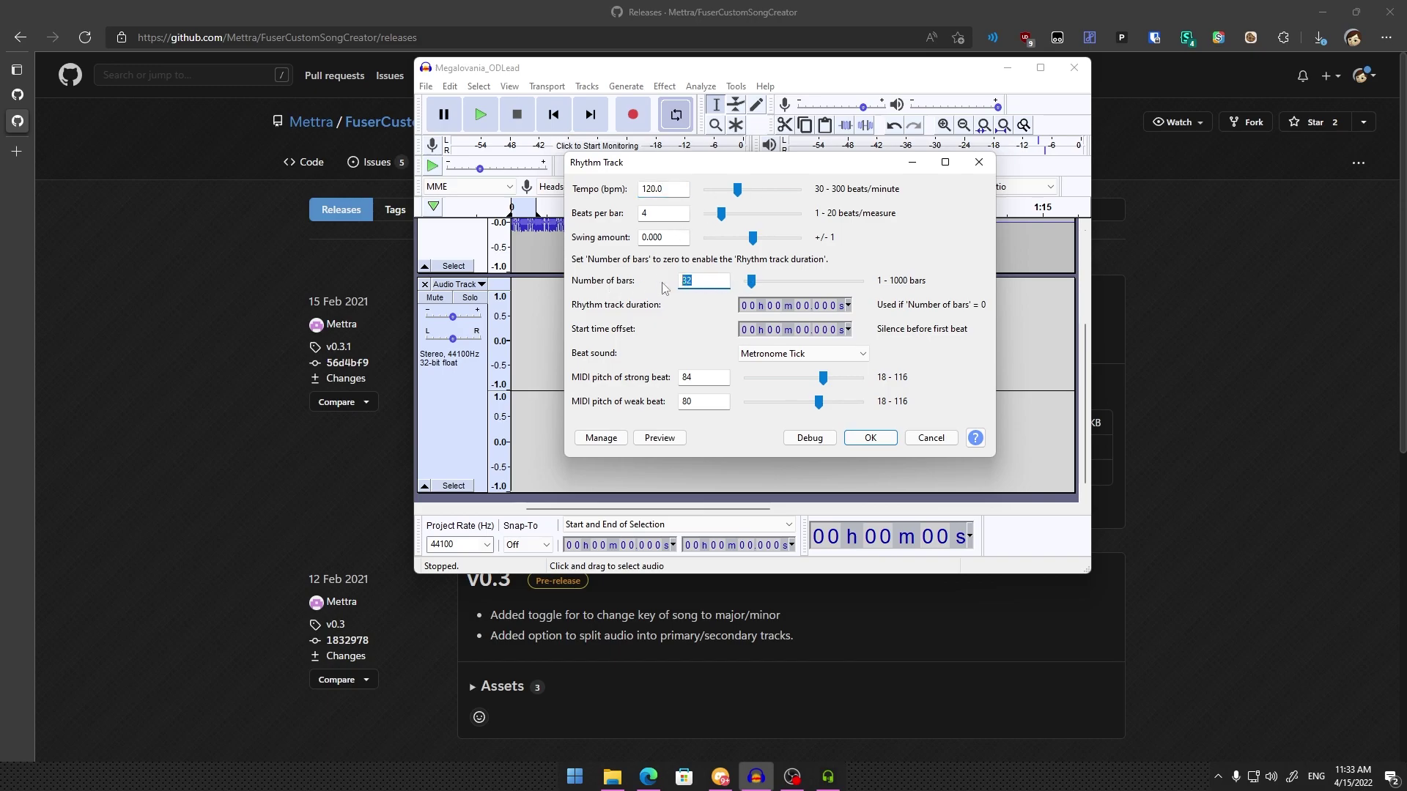
pyautogui.click(876, 439)
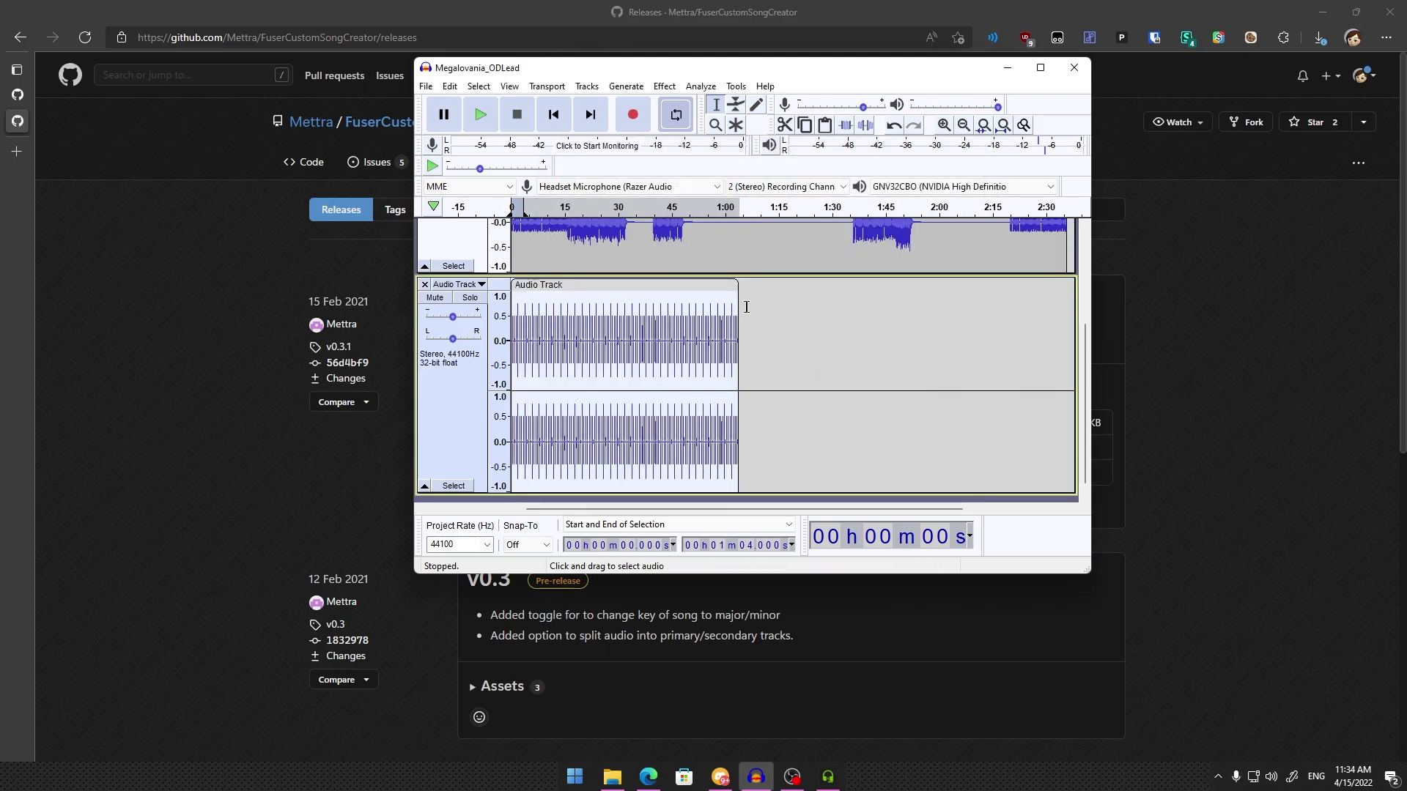
# Maximize the Audacity window, inspect the end of the generated rhythm track and return to the start of the timeline
pyautogui.scroll(1, 735, 314)
pyautogui.hscroll(3, 585, 346)
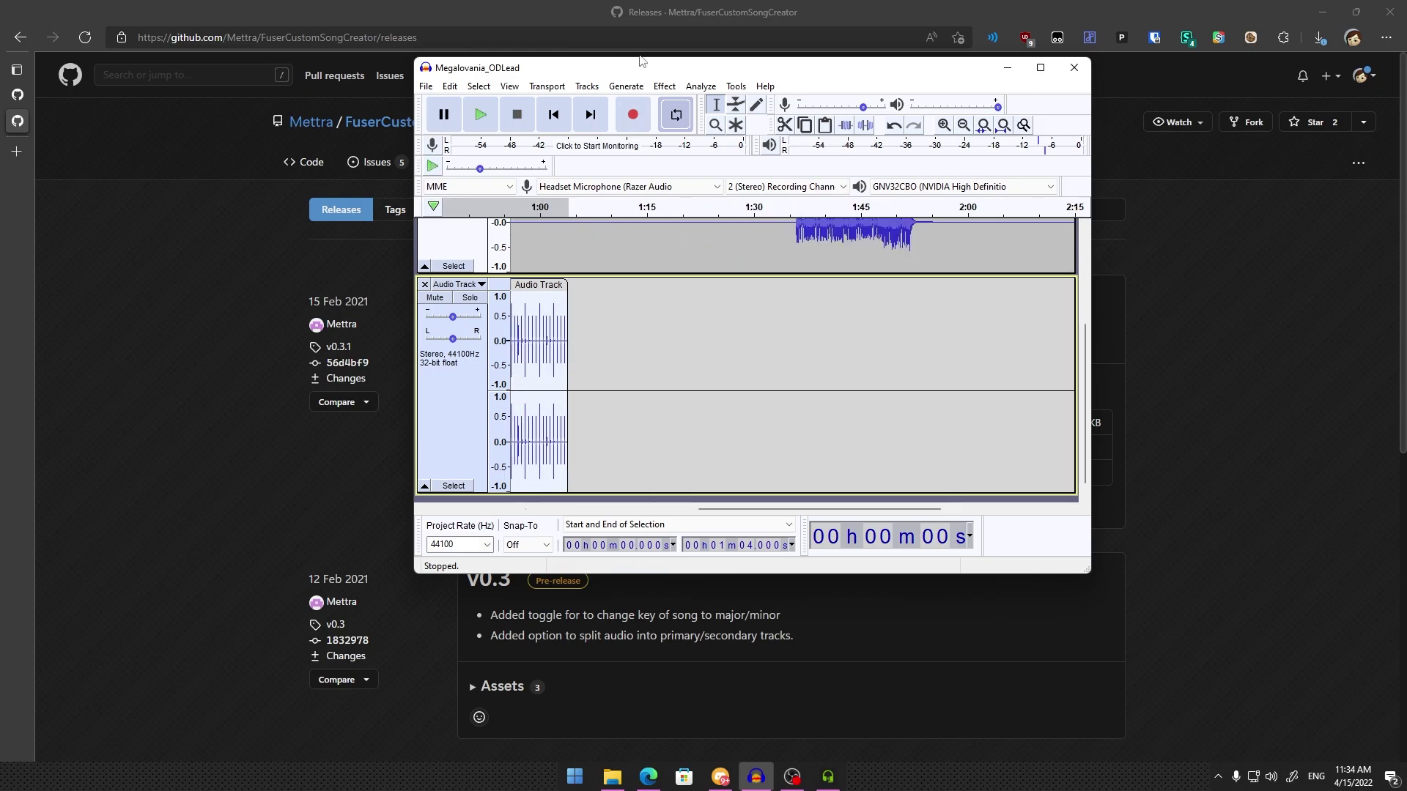
pyautogui.doubleClick(639, 79)
pyautogui.scroll(3, 117, 425)
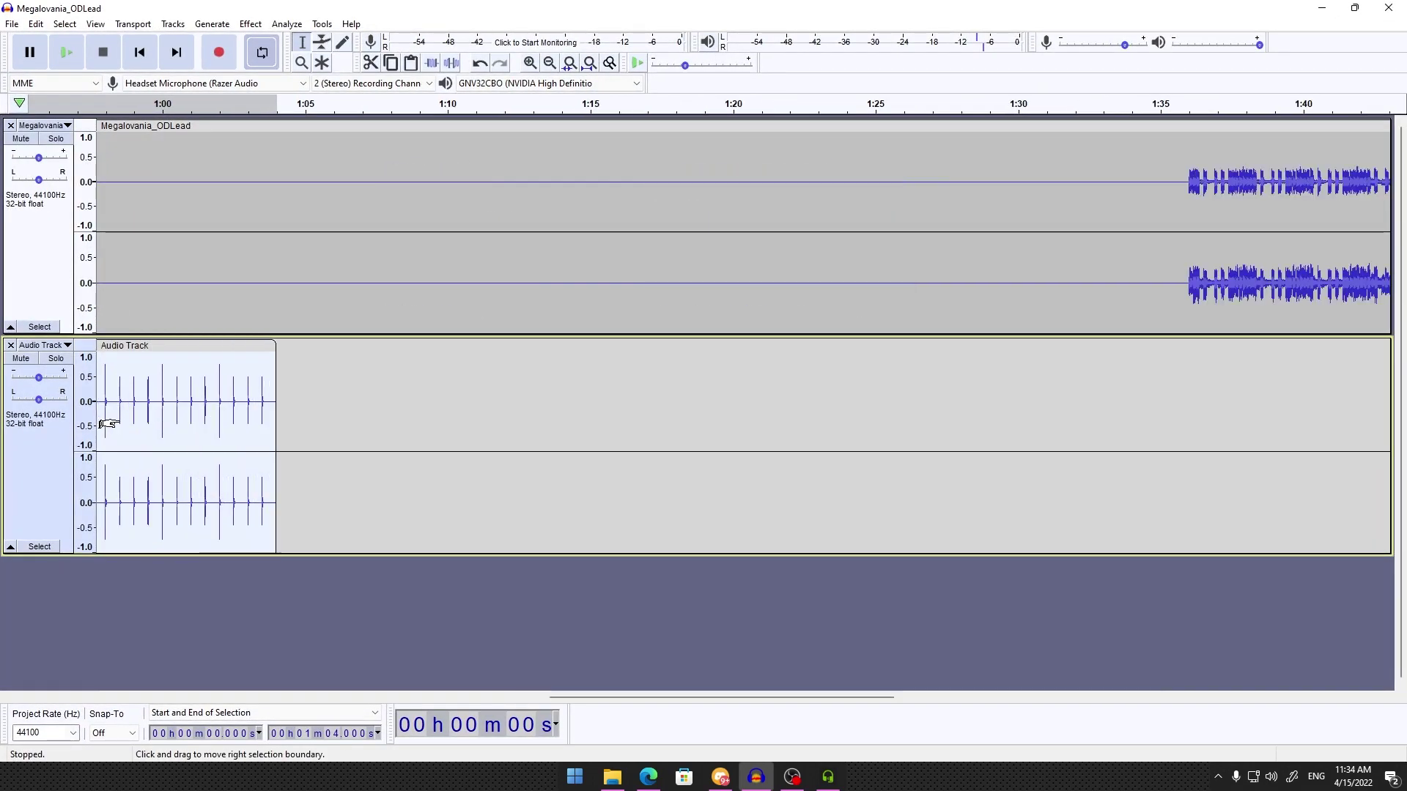
pyautogui.hscroll(-1, 214, 672)
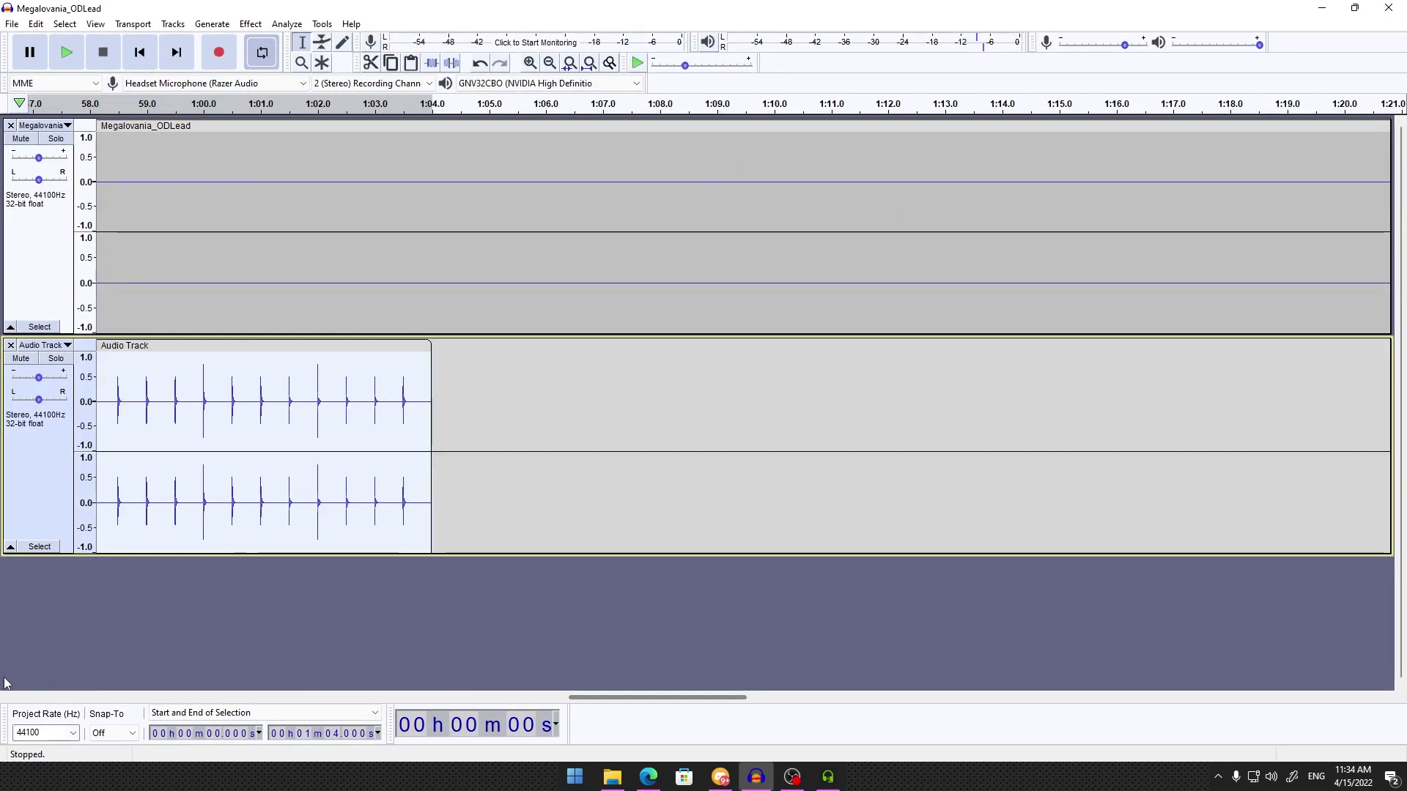
pyautogui.press('Home')
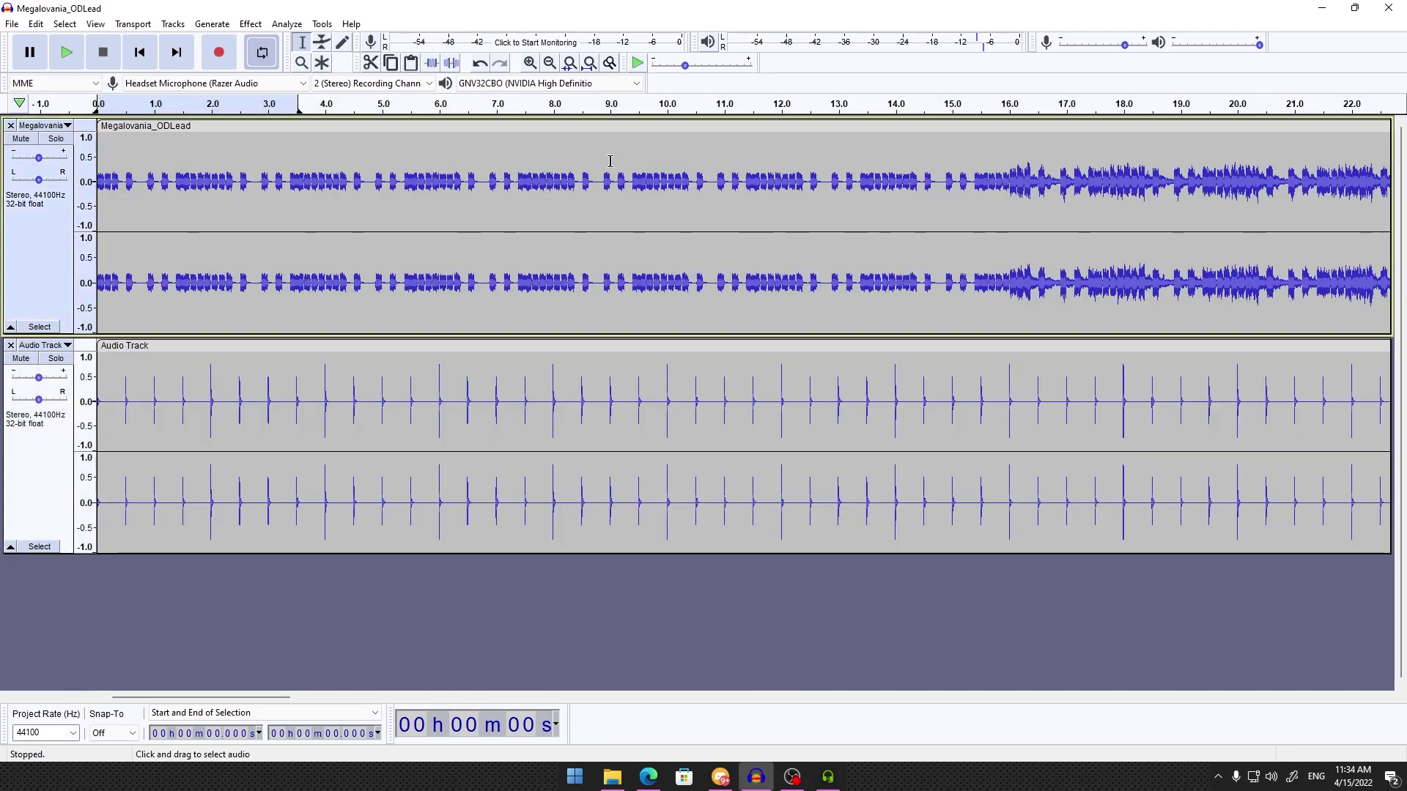
# Locate the start of the louder section near 16 seconds in the Megalovania_ODLead track and play from there
pyautogui.click(973, 175)
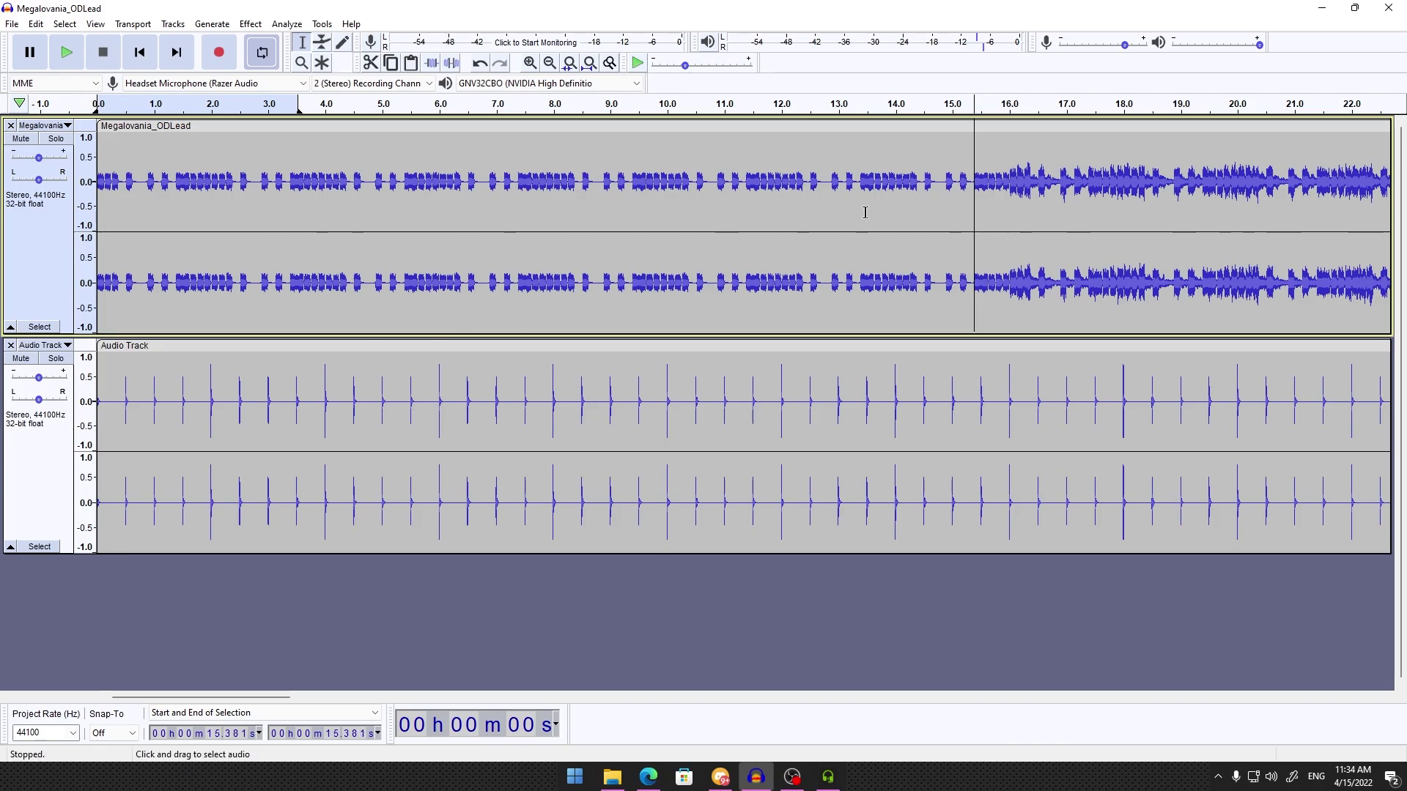
pyautogui.rightClick(1006, 173)
pyautogui.press('Escape')
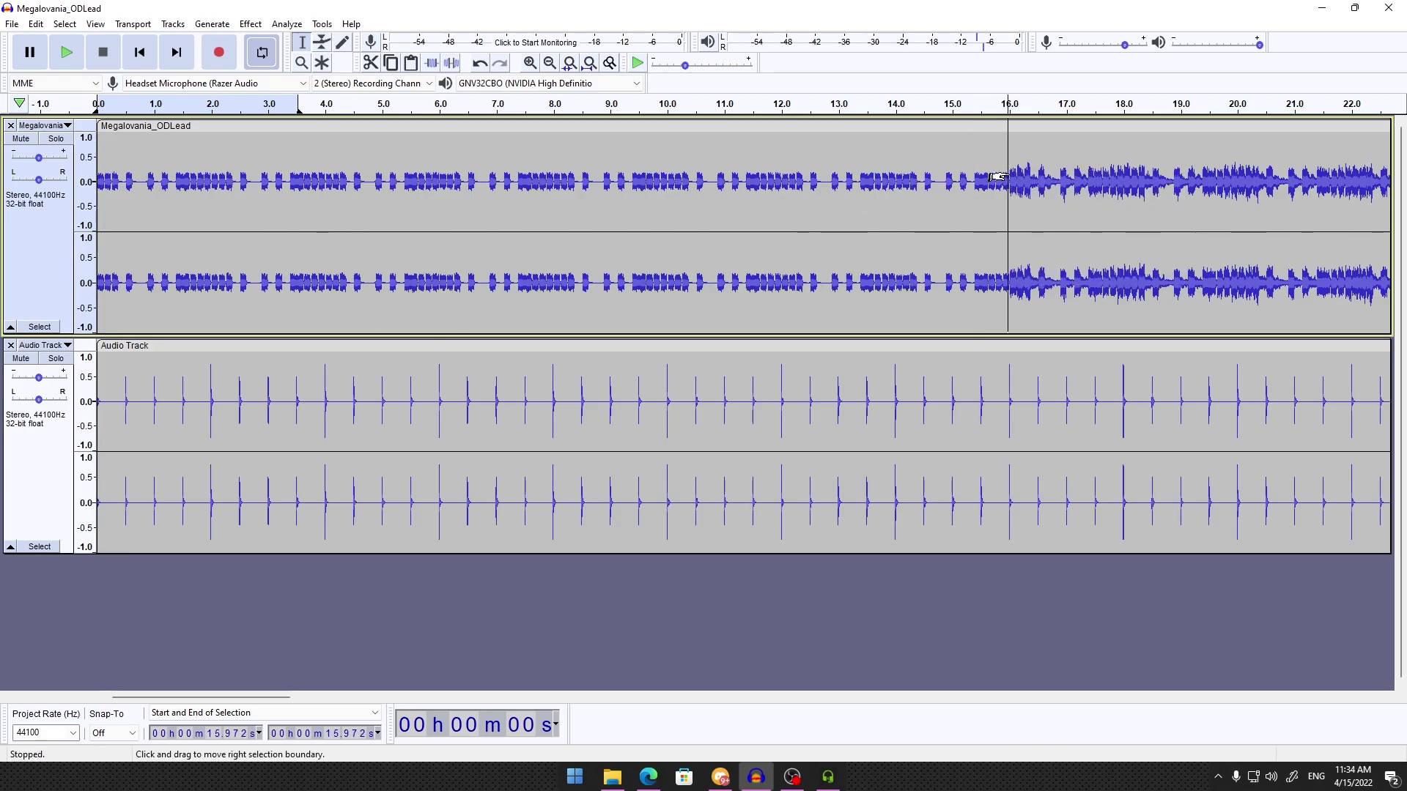
pyautogui.click(1012, 173)
pyautogui.click(1008, 166)
pyautogui.press('space')
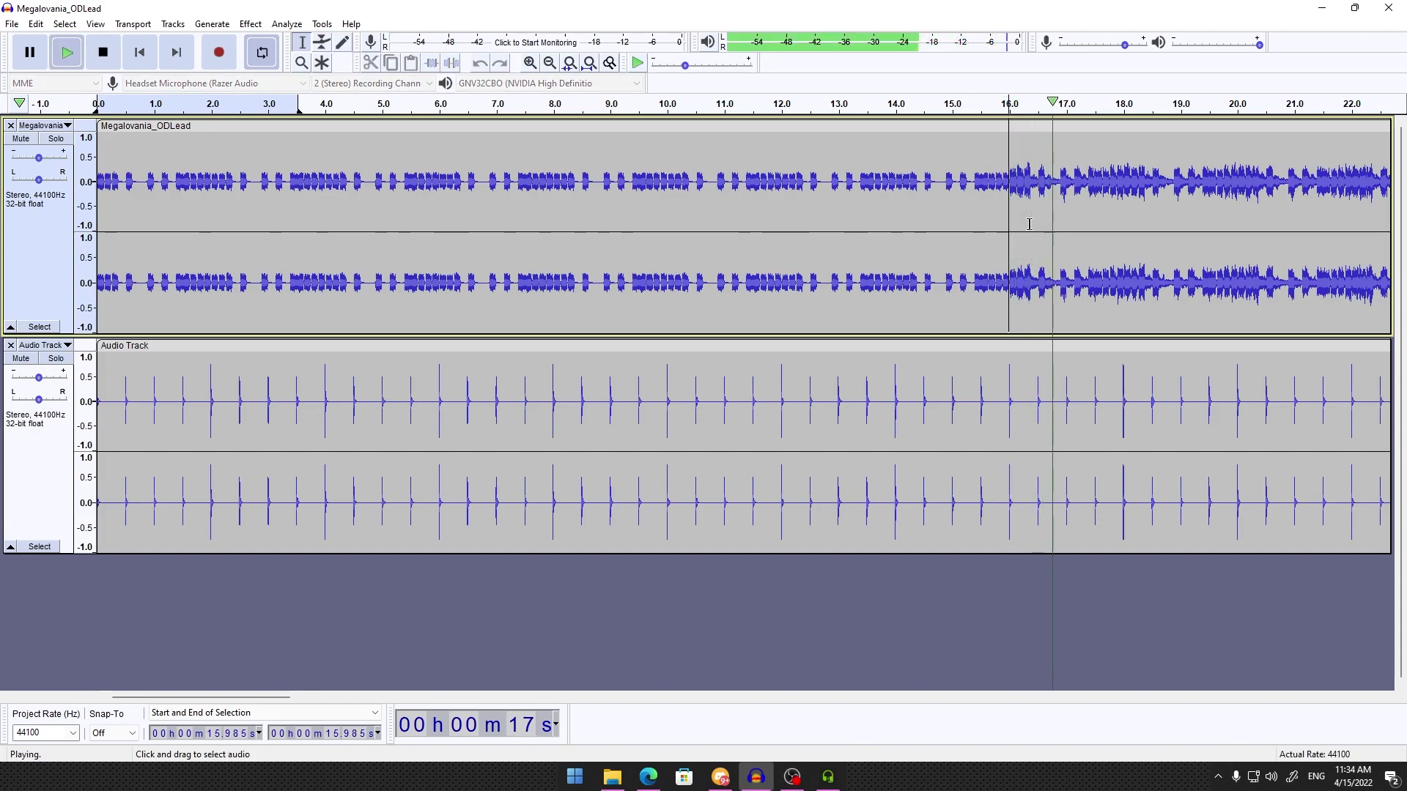
pyautogui.press('space')
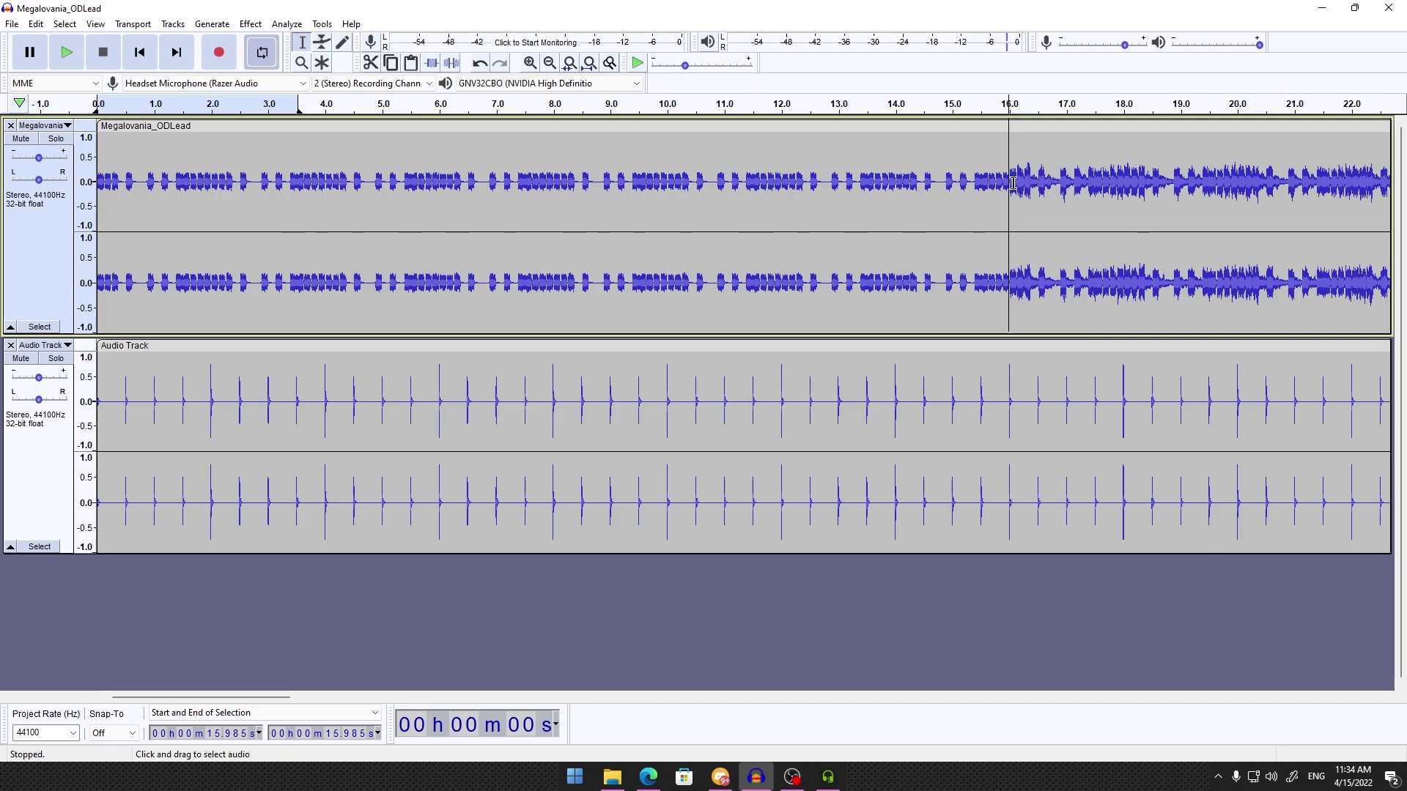
# Remove the first 16 seconds of the Megalovania_ODLead track, up to the start of the louder section
pyautogui.hotkey('ctrl', '3')
pyautogui.hotkey('ctrl', '3')
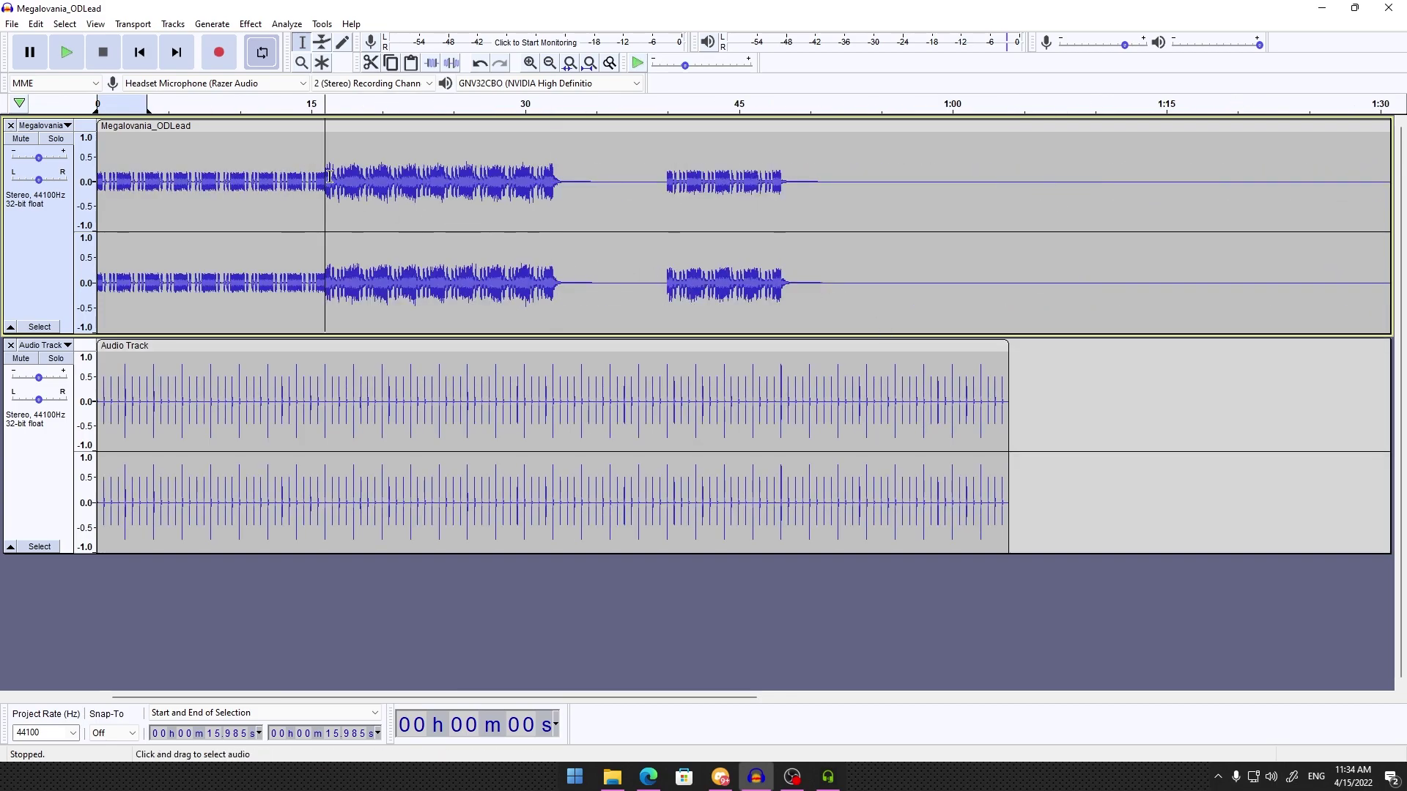
pyautogui.hotkey('ctrl', '1')
pyautogui.hotkey('ctrl', '1')
pyautogui.hotkey('ctrl', '1')
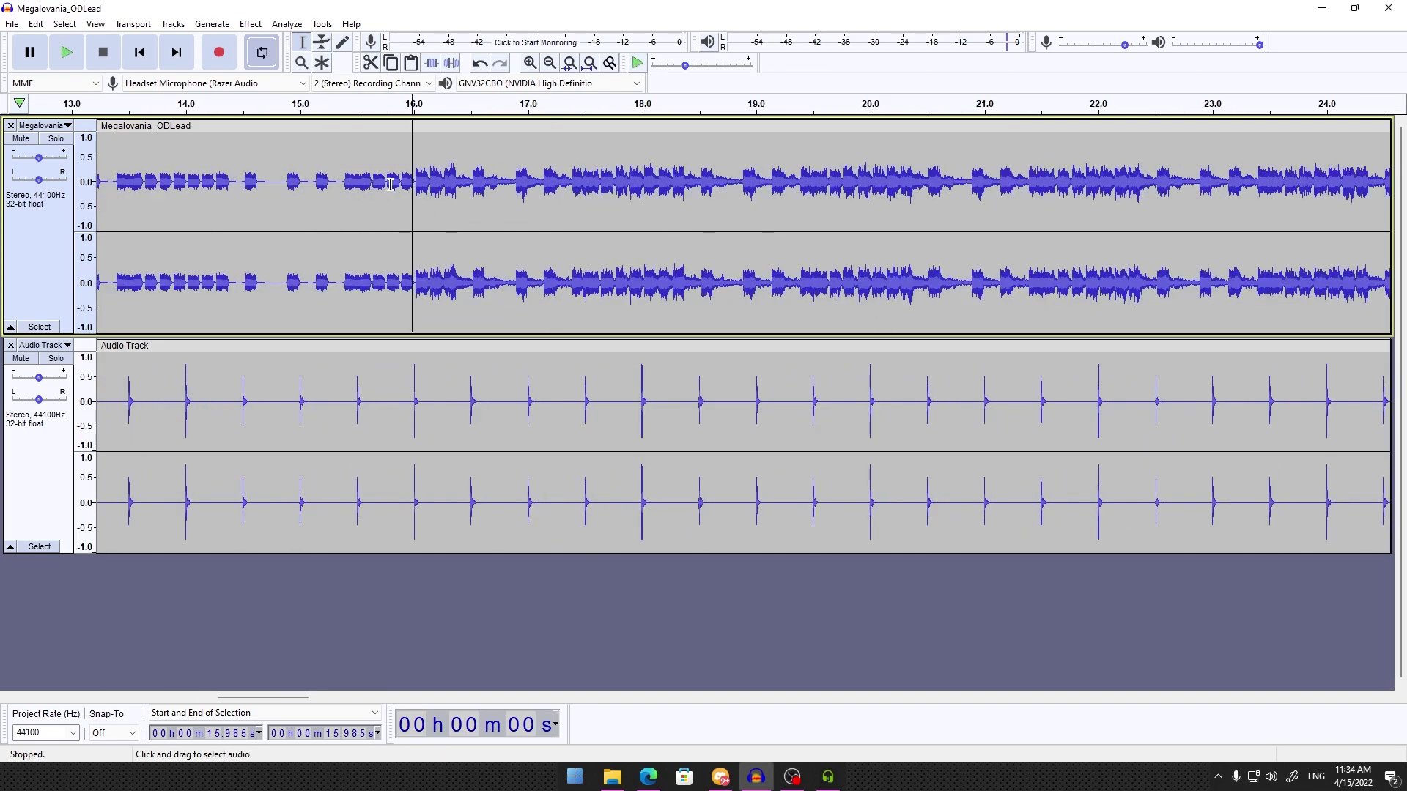
pyautogui.click(411, 180)
pyautogui.moveTo(413, 174); pyautogui.dragTo(73, 179)
pyautogui.press('Home')
pyautogui.scroll(-5, 543, 399)
pyautogui.scroll(2, 155, 358)
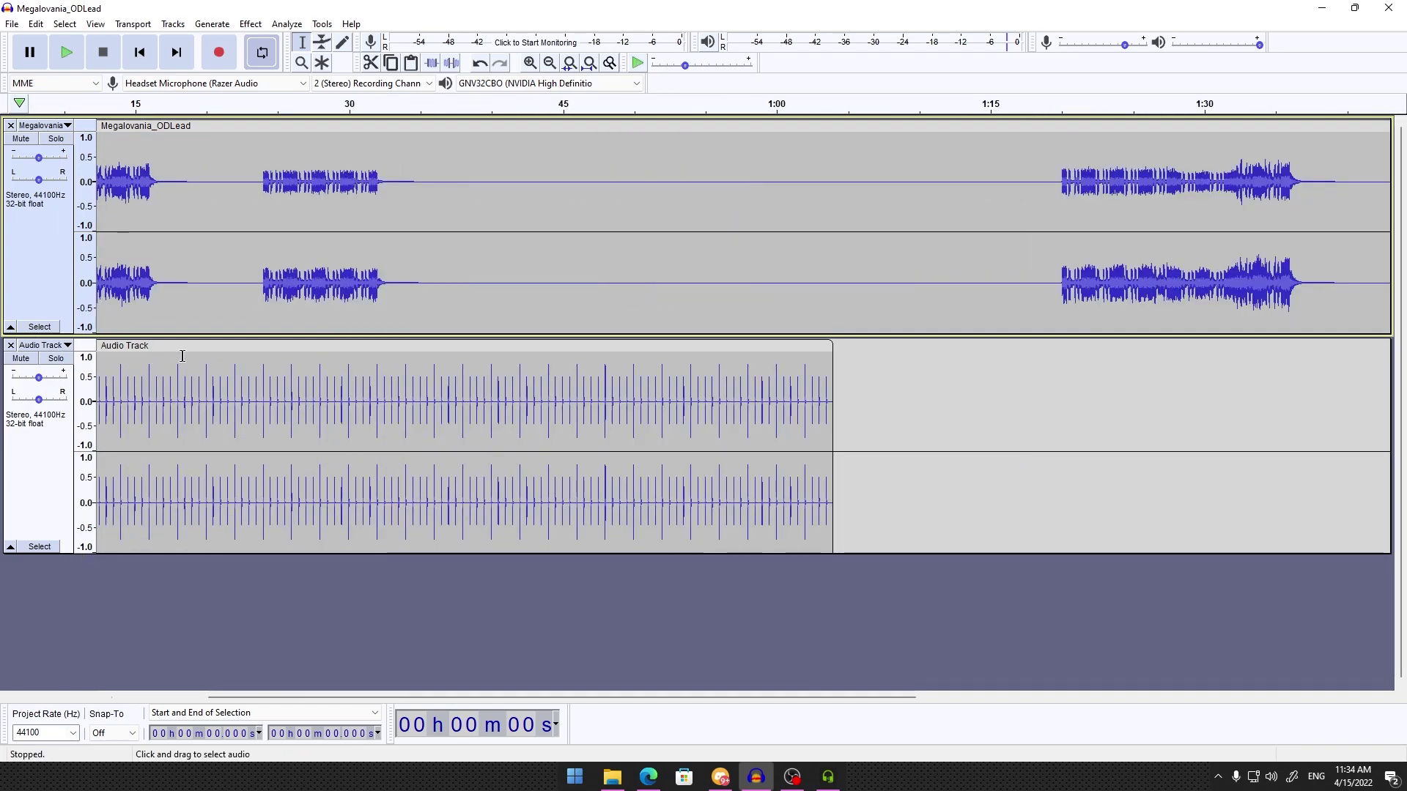
pyautogui.moveTo(428, 695); pyautogui.dragTo(334, 693)
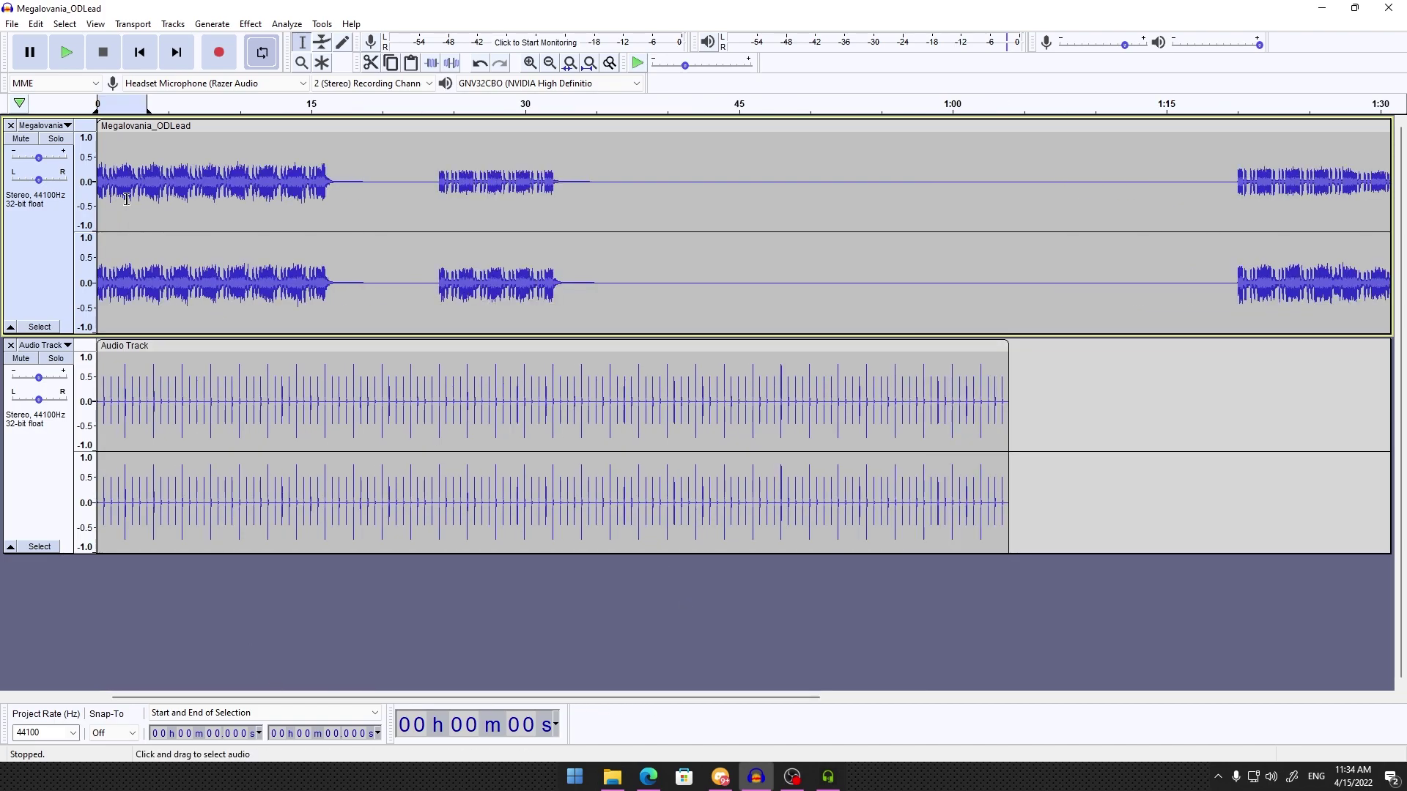
# Listen to the end of the louder section in the Megalovania_ODLead track from about 14.7 seconds
pyautogui.click(307, 293)
pyautogui.press('space')
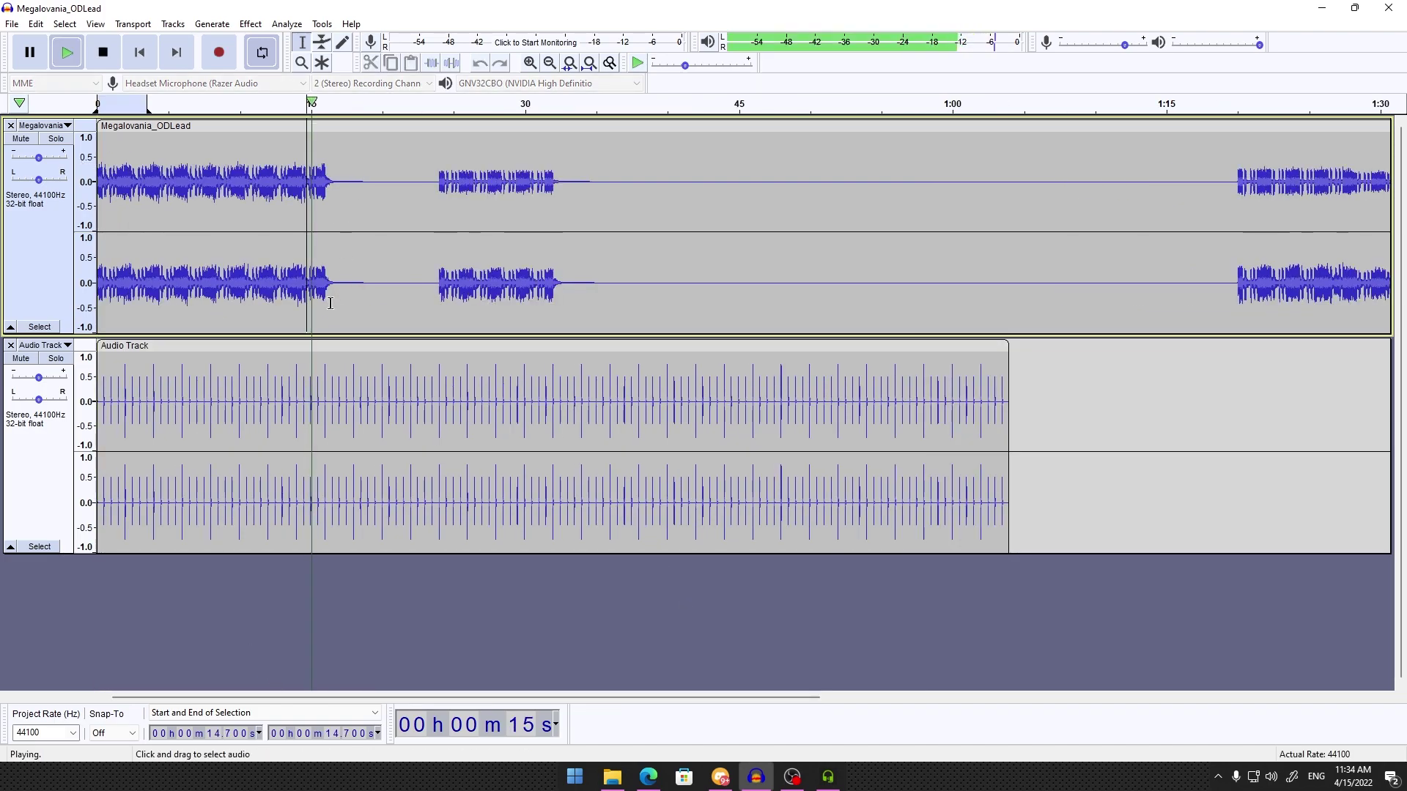
pyautogui.press('space')
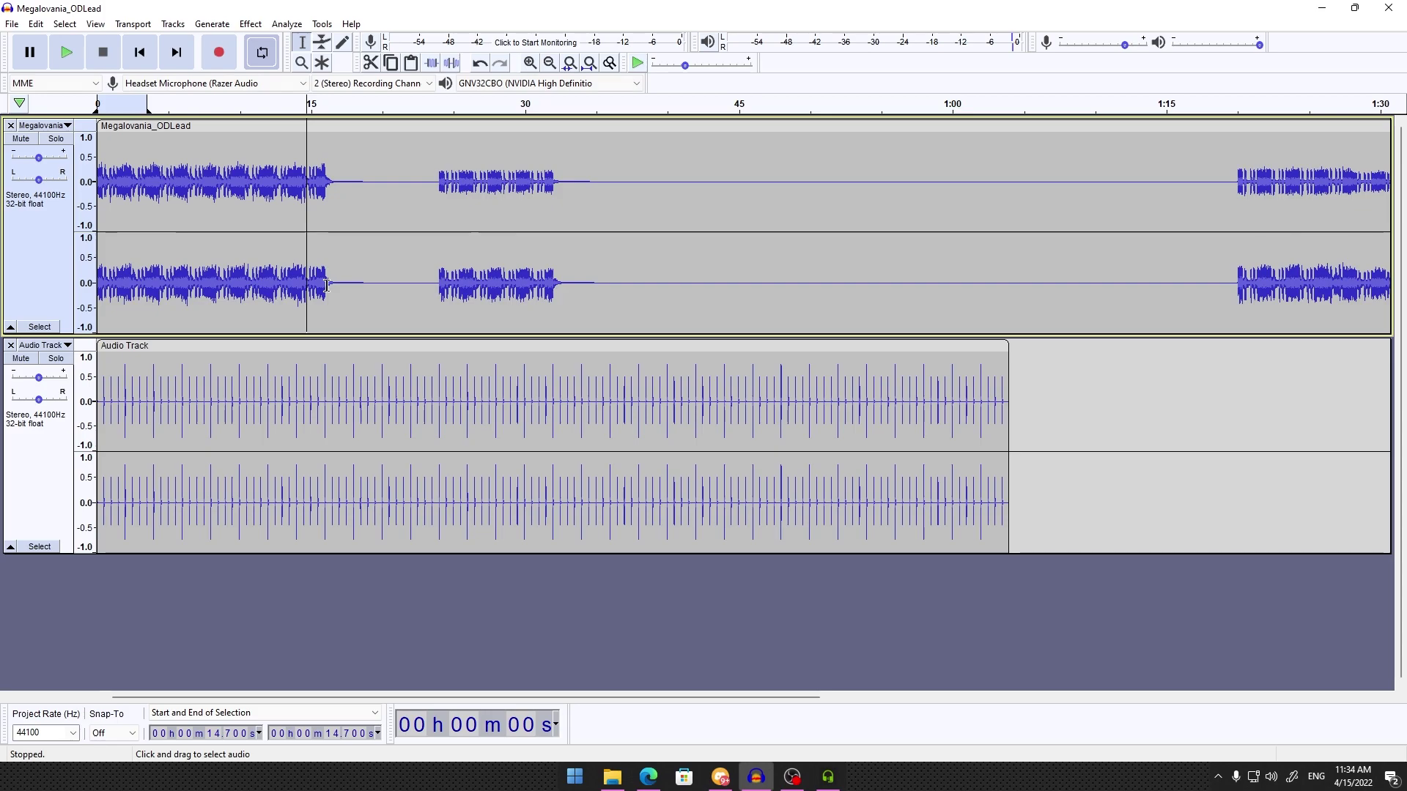
# Cut the louder section, about 16 seconds long, from the start of the Megalovania_ODLead track
pyautogui.click(328, 288)
pyautogui.scroll(1, 328, 287)
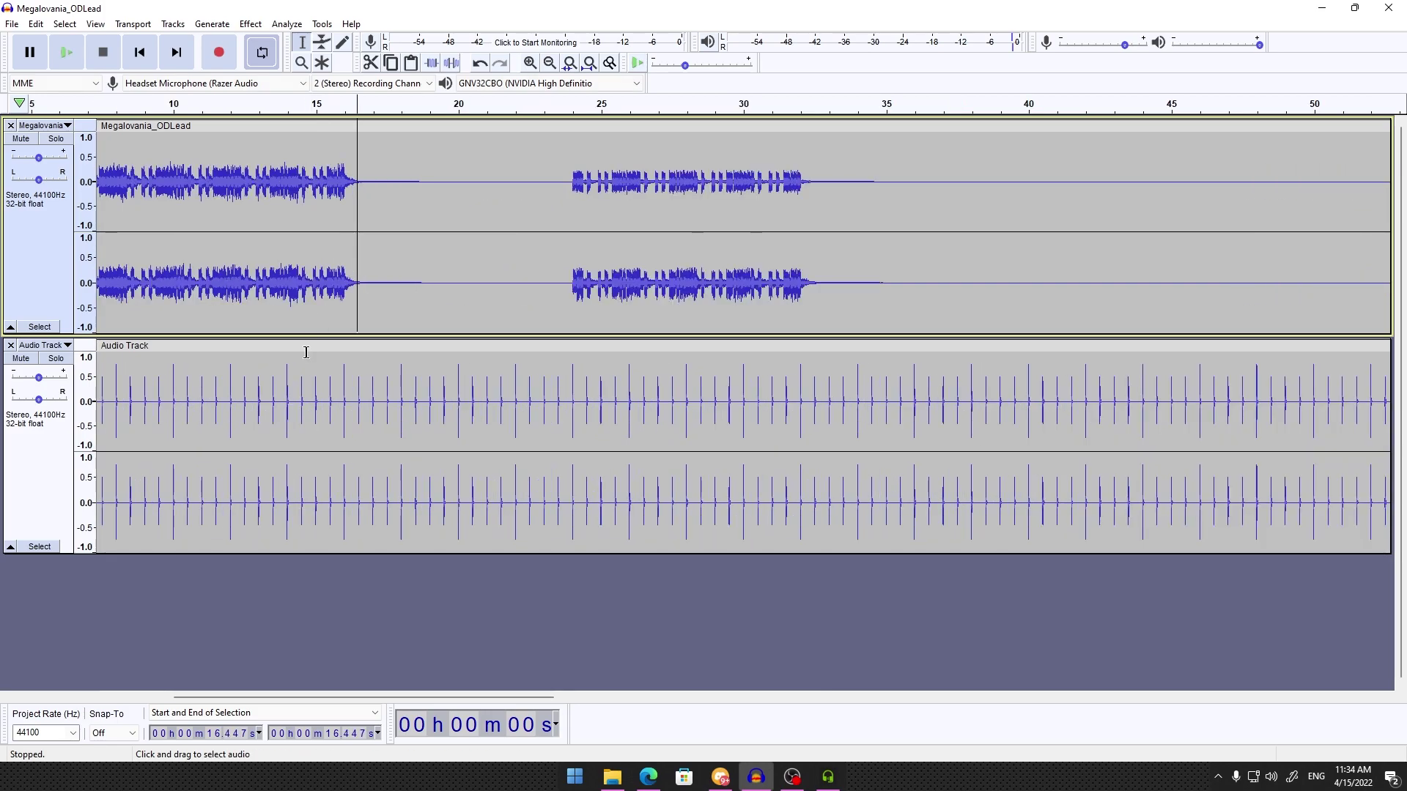
pyautogui.click(348, 276)
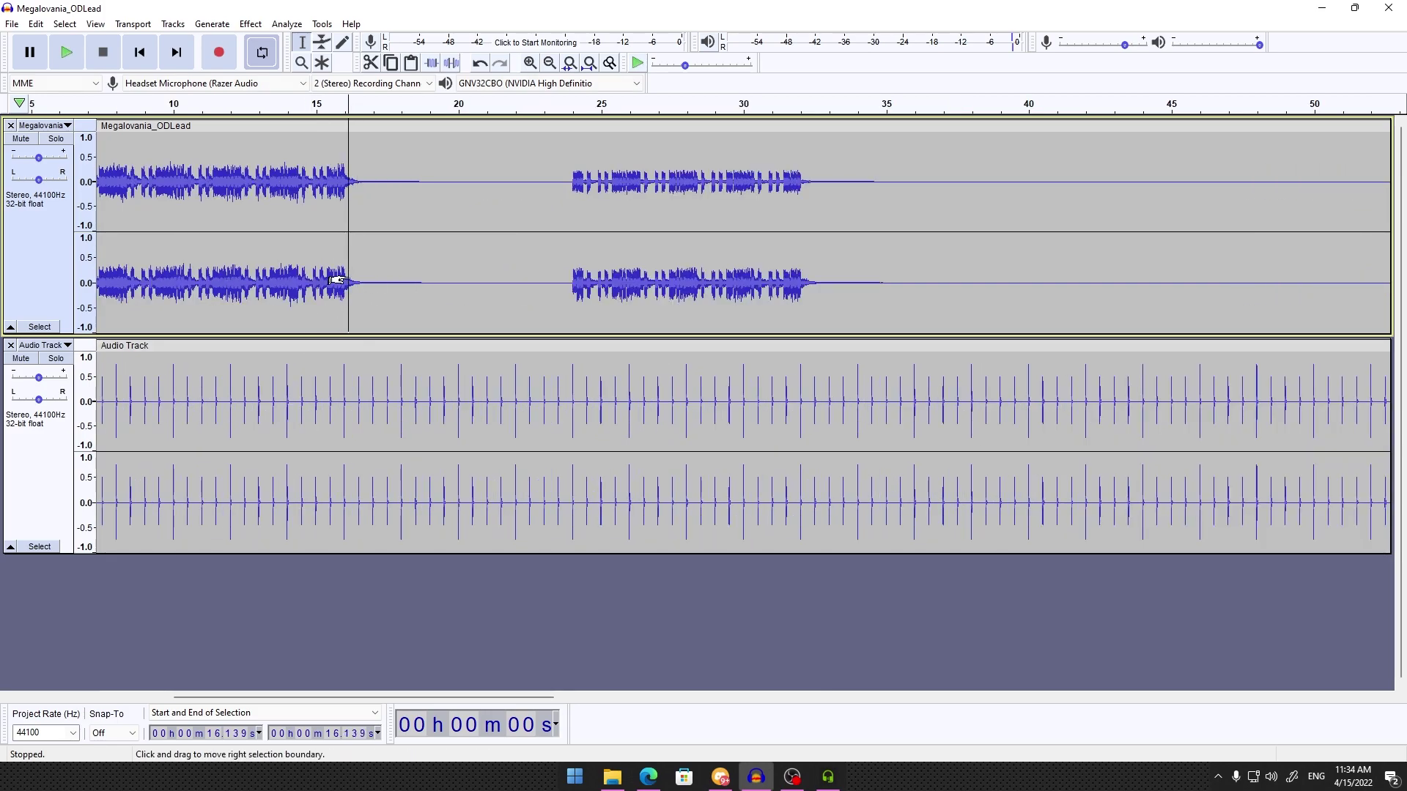
pyautogui.click(345, 276)
pyautogui.moveTo(334, 276); pyautogui.dragTo(88, 278)
pyautogui.press('Delete')
# Add another stereo track below the rhythm track and paste the cut lead section at its start
pyautogui.rightClick(140, 605)
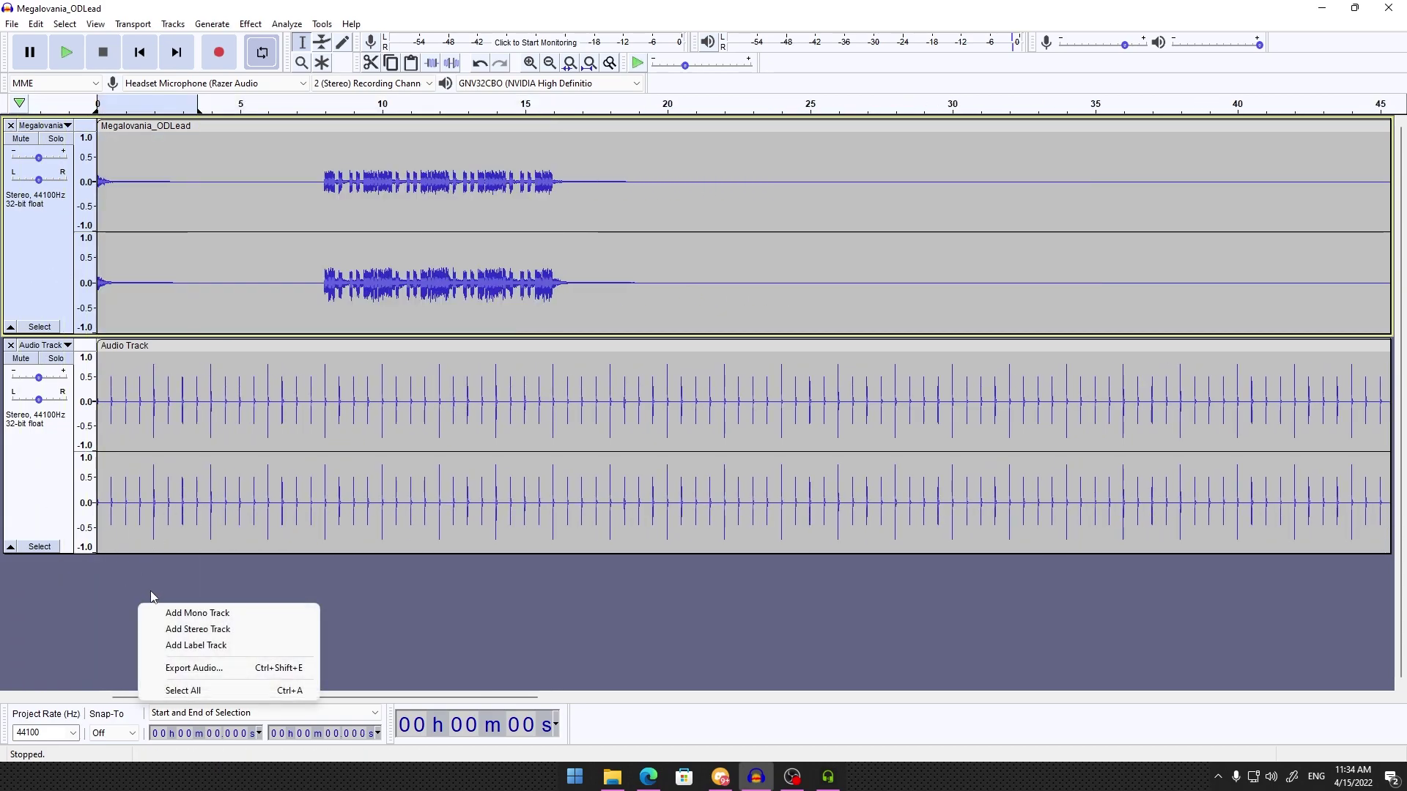
pyautogui.click(171, 626)
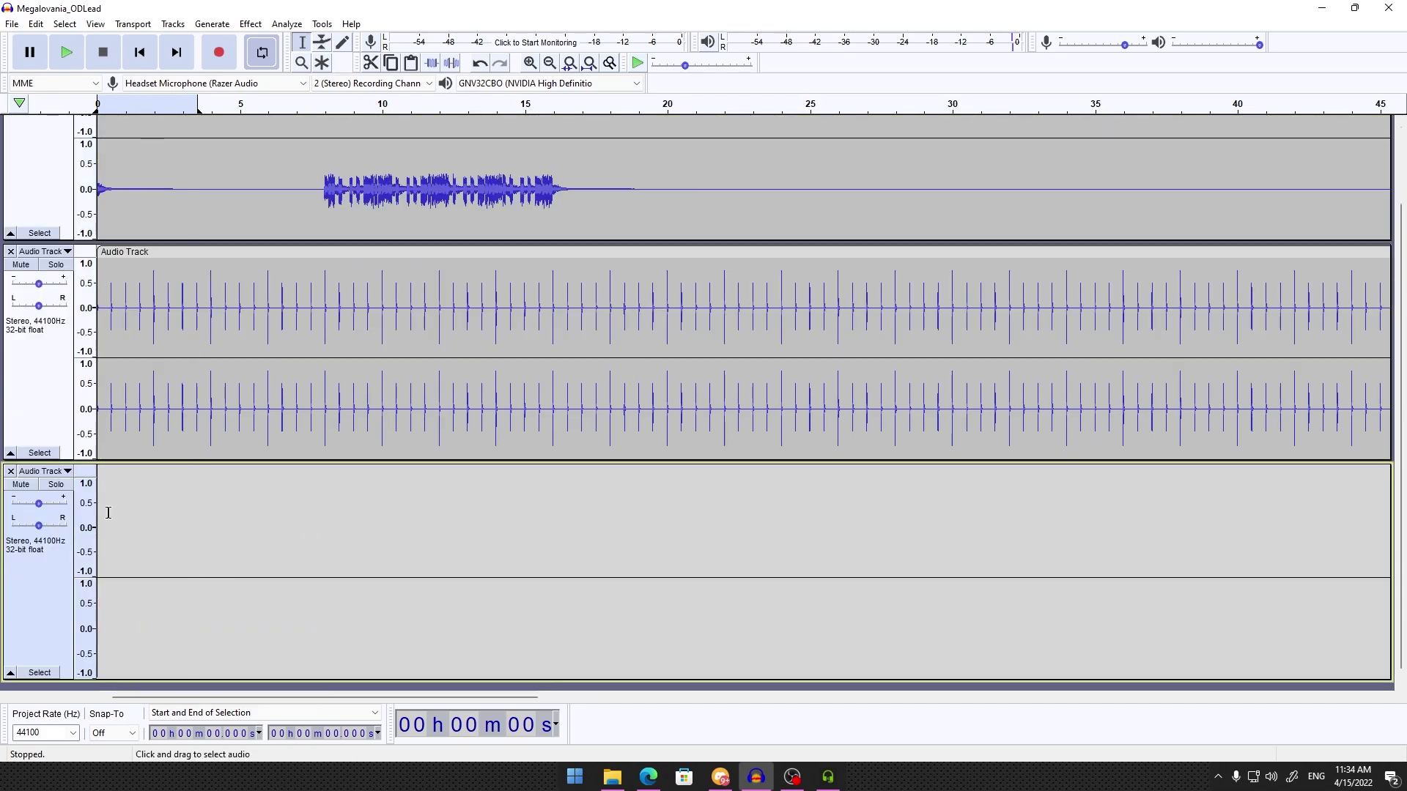
pyautogui.hotkey('ctrl', 'v')
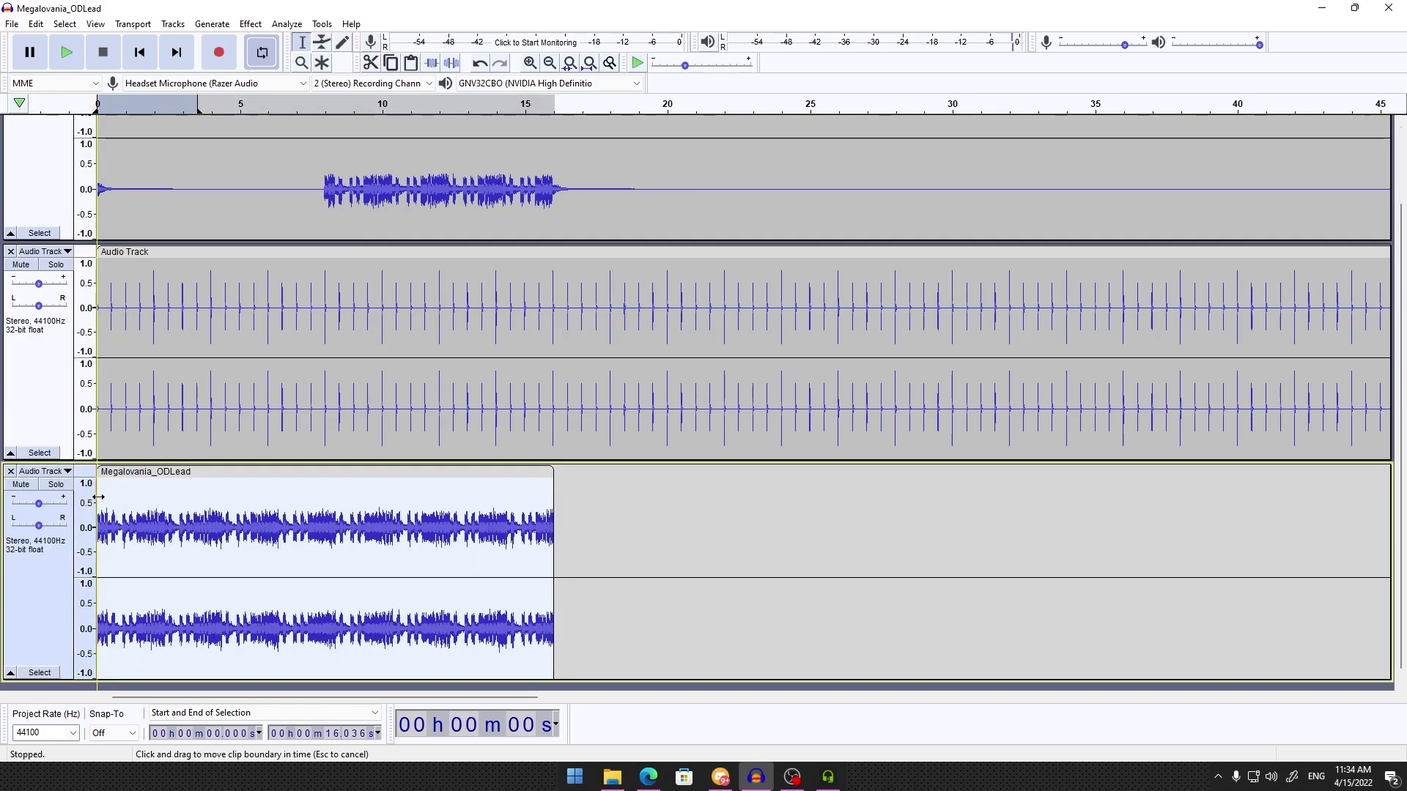
# Paste a second copy of the lead section on its track and align it directly after the first clip at about 16 seconds
pyautogui.click(561, 485)
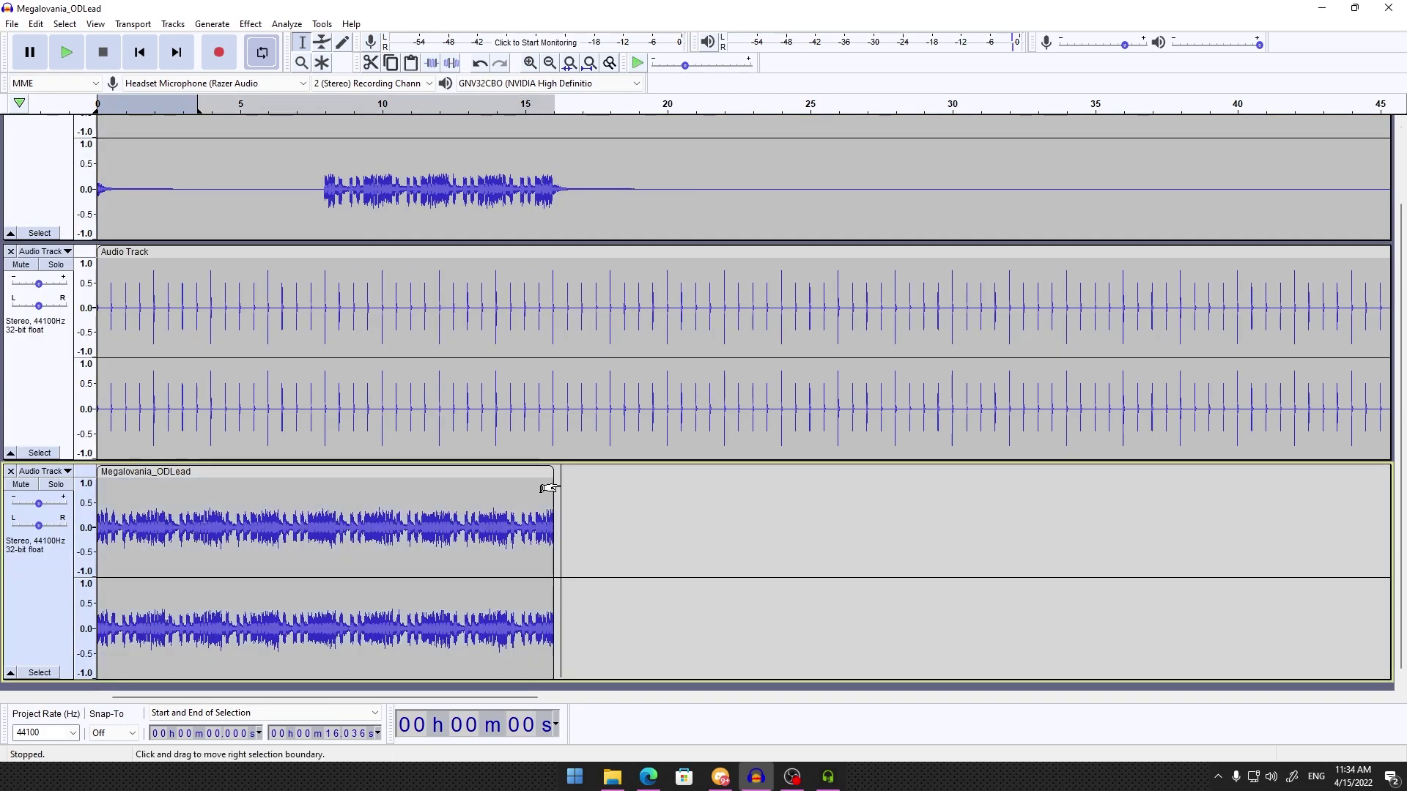
pyautogui.click(556, 112)
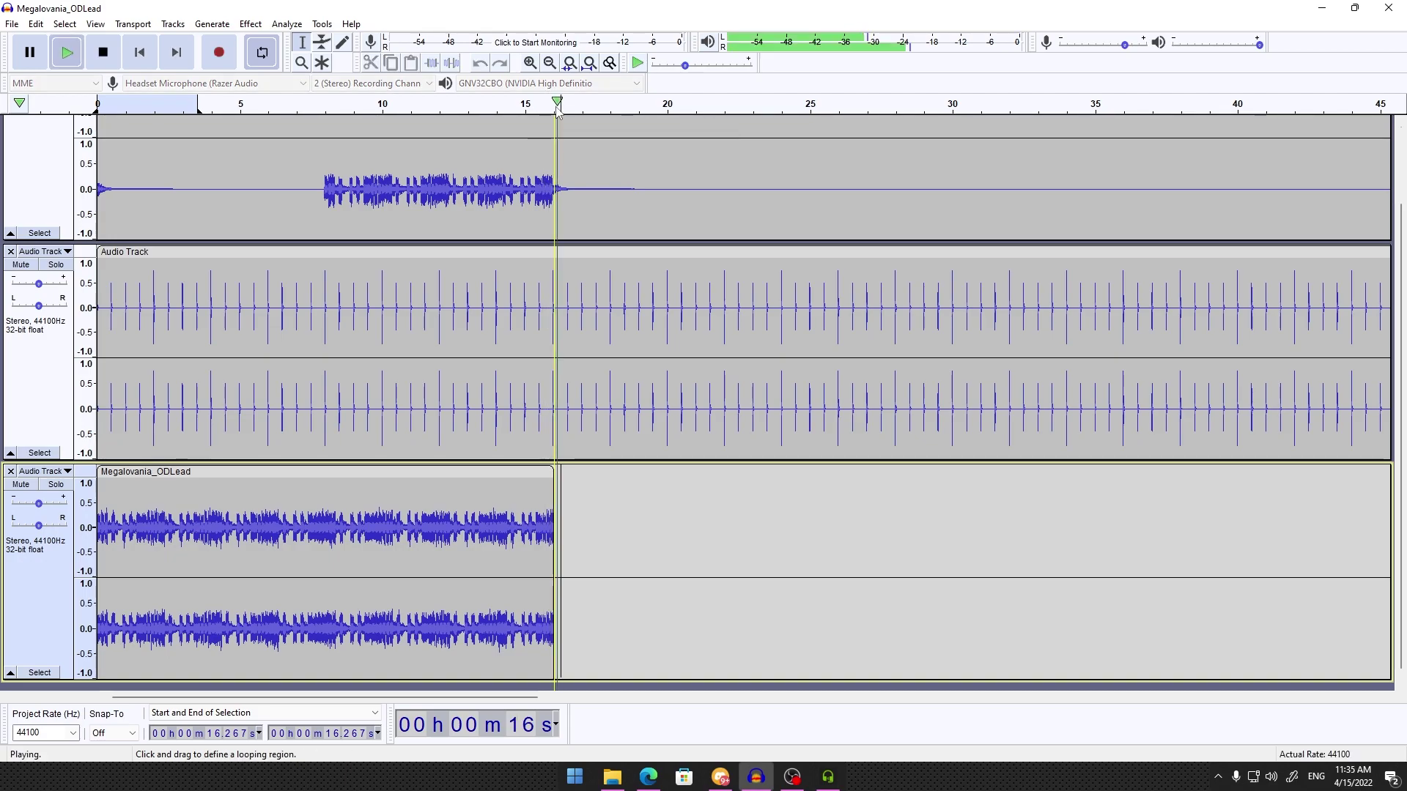
pyautogui.click(566, 494)
pyautogui.press('space')
pyautogui.hotkey('ctrl', 'v')
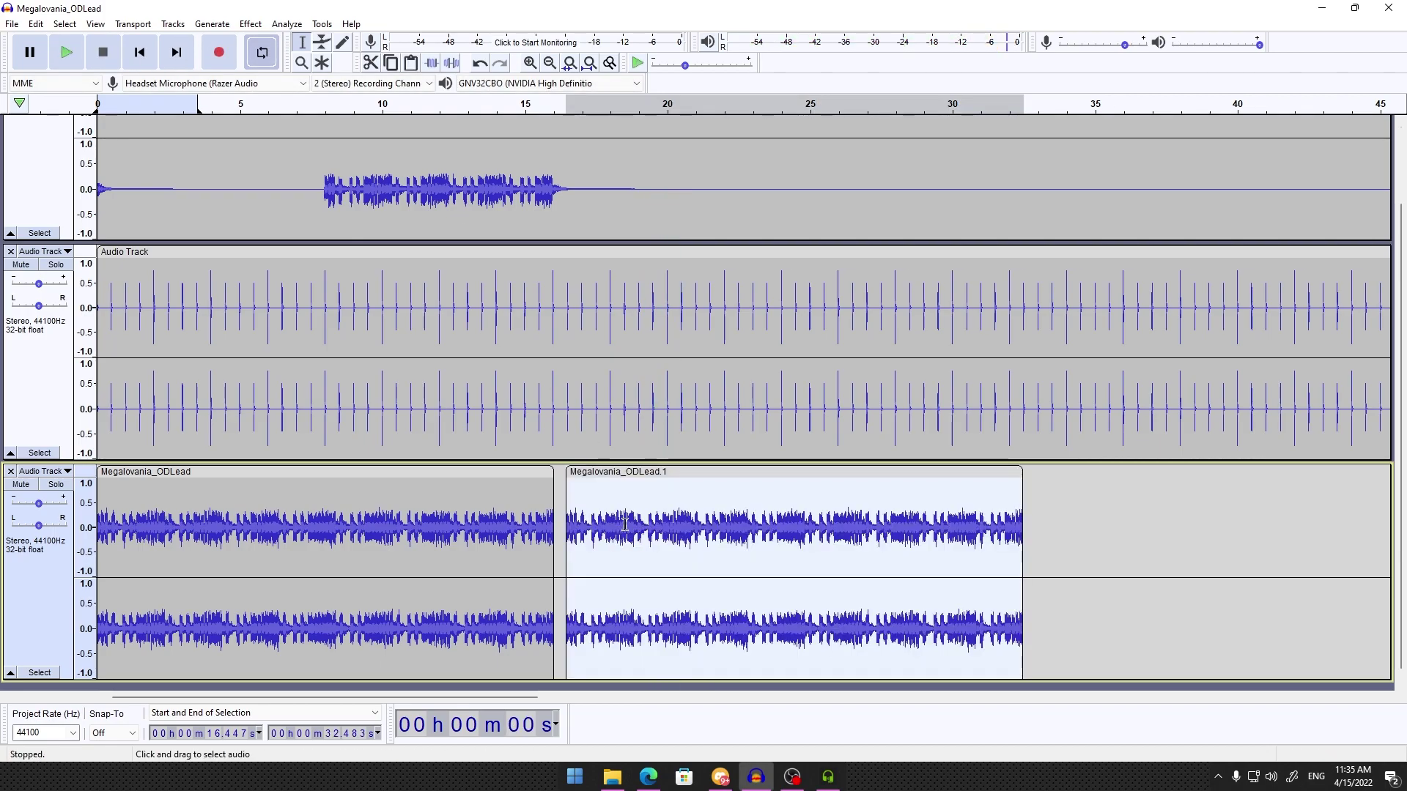
pyautogui.moveTo(634, 473); pyautogui.dragTo(622, 473)
# Paste a third copy of the lead section and move it flush against the second clip's end at about 32 seconds
pyautogui.click(1066, 522)
pyautogui.hotkey('ctrl', 'v')
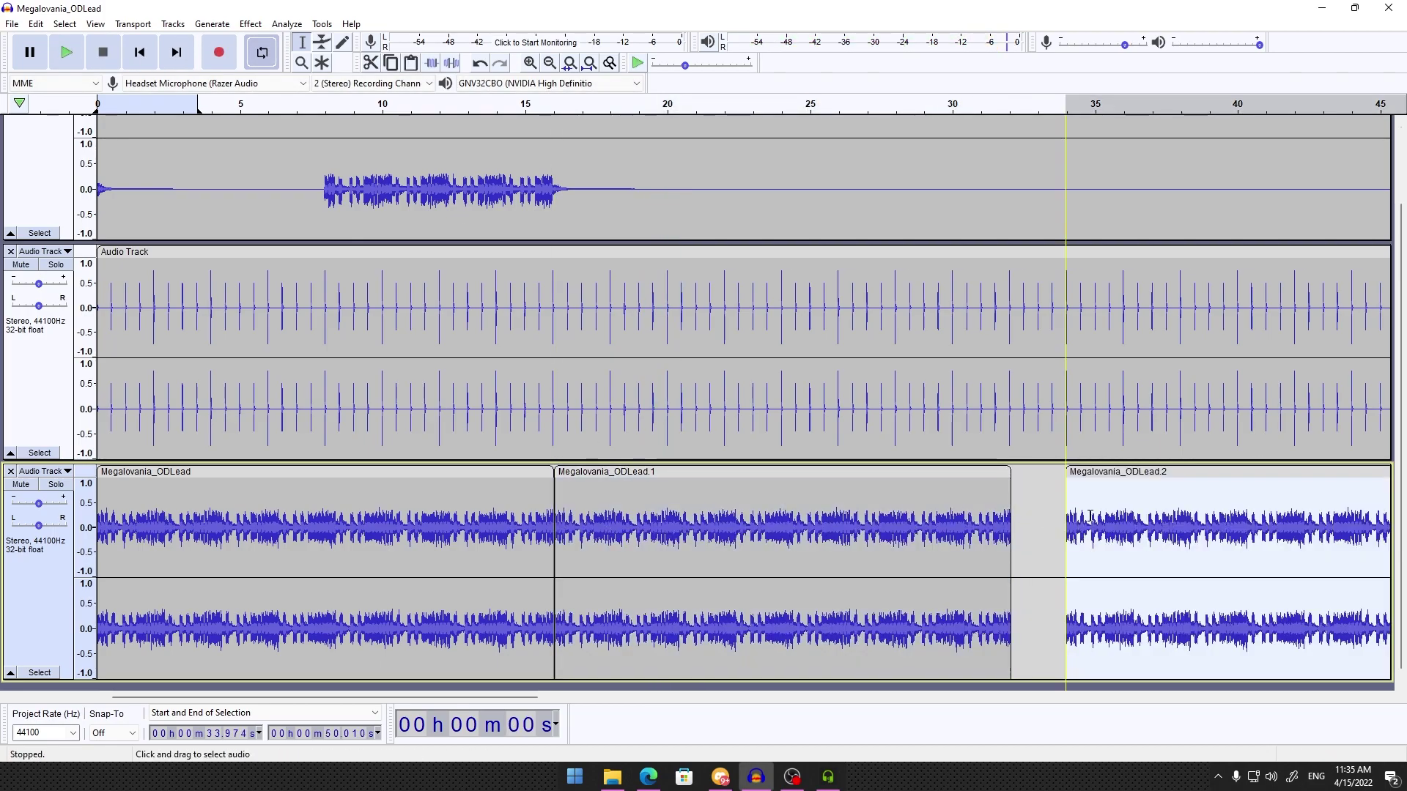
pyautogui.moveTo(1103, 473); pyautogui.dragTo(1048, 472)
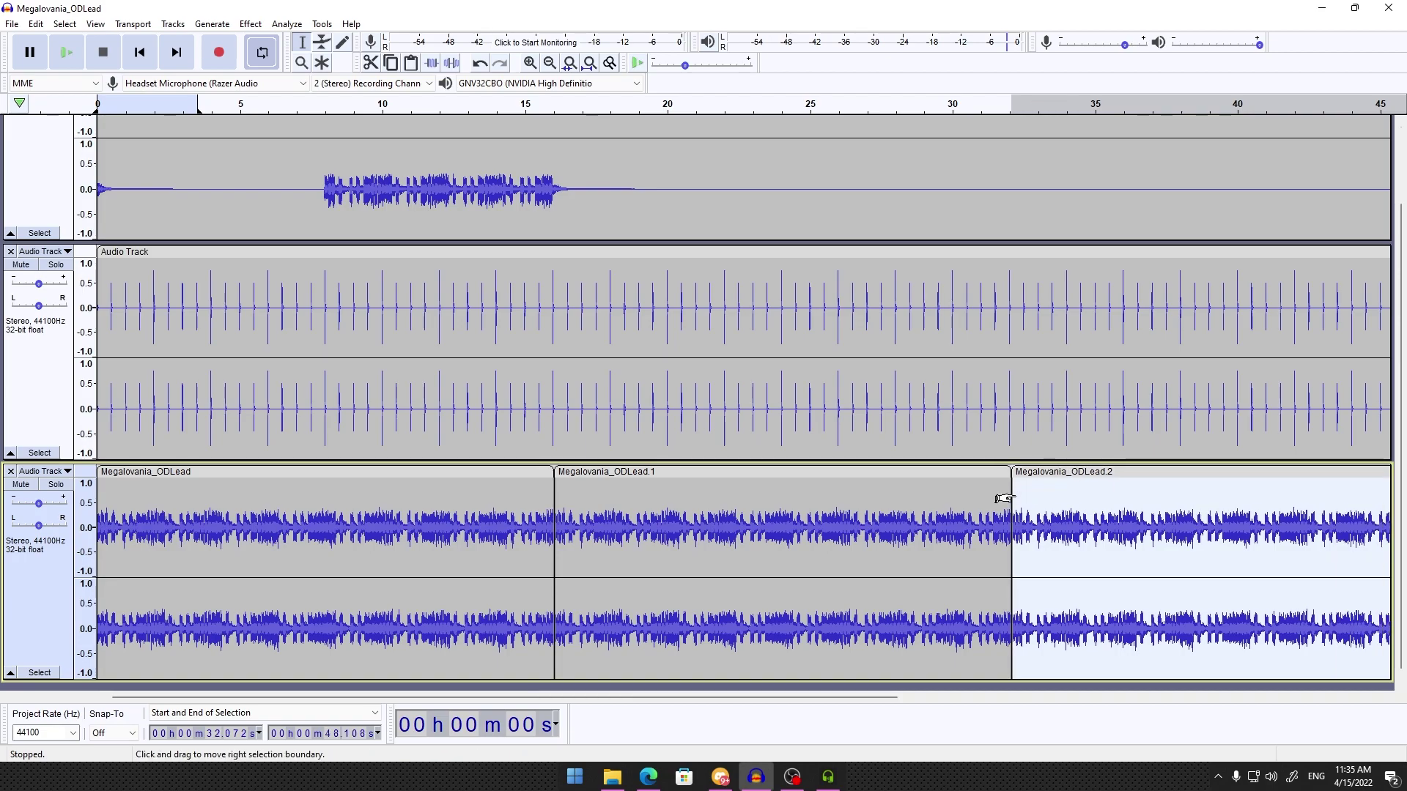
# Paste a fourth copy of the lead section and move it flush against the end of the third clip
pyautogui.scroll(-3, 1004, 498)
pyautogui.scroll(2, 638, 513)
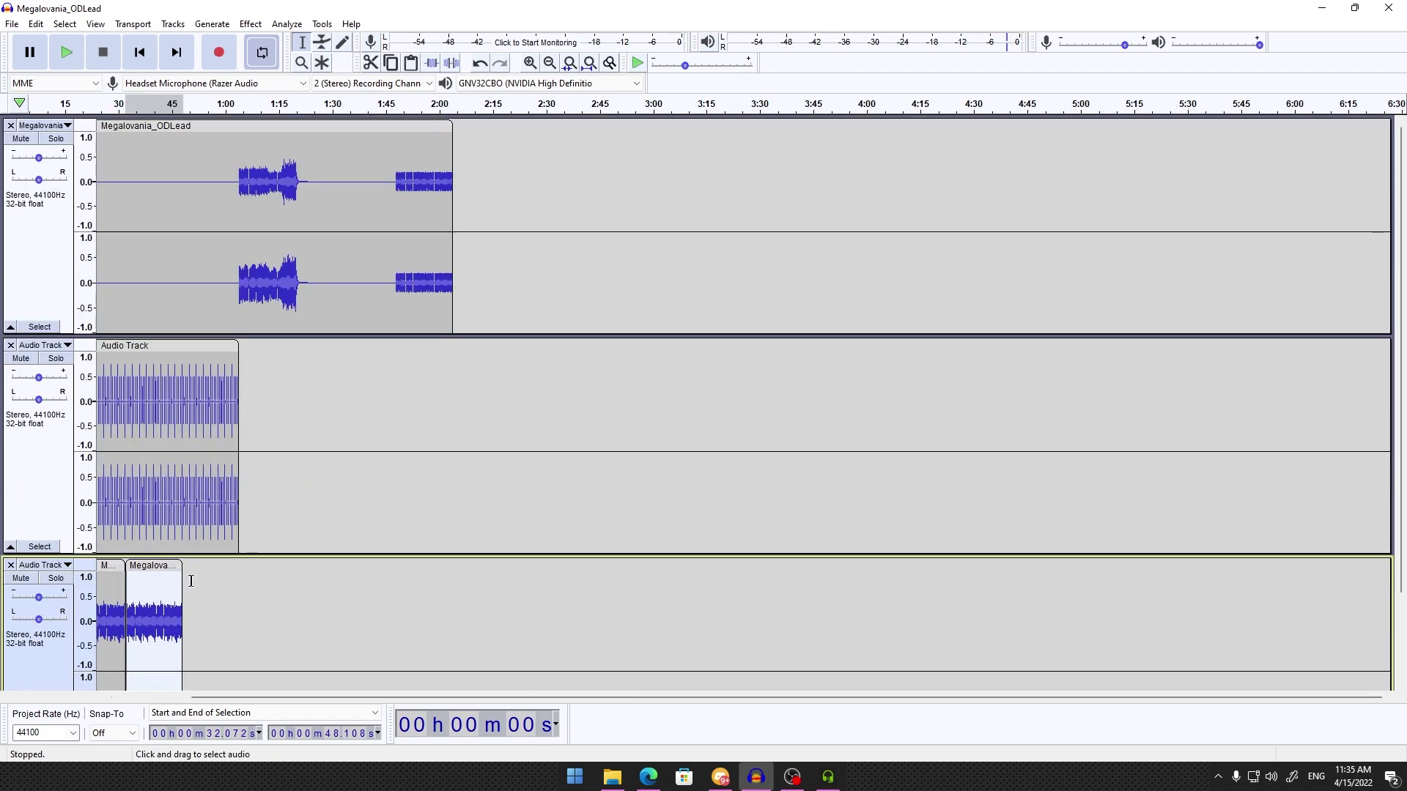
pyautogui.scroll(-2, 187, 581)
pyautogui.click(194, 540)
pyautogui.hotkey('ctrl', 'v')
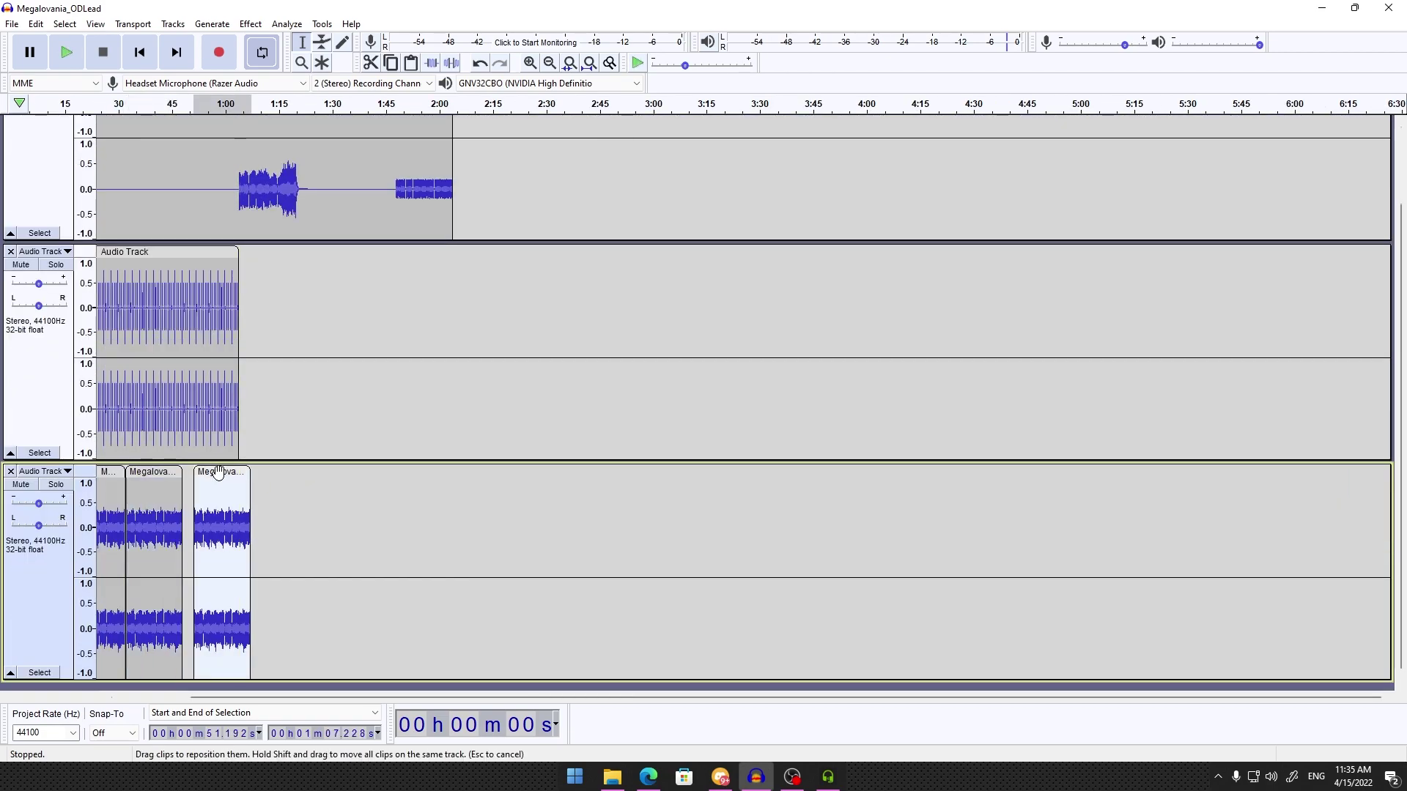
pyautogui.click(324, 513)
pyautogui.moveTo(222, 473); pyautogui.dragTo(212, 471)
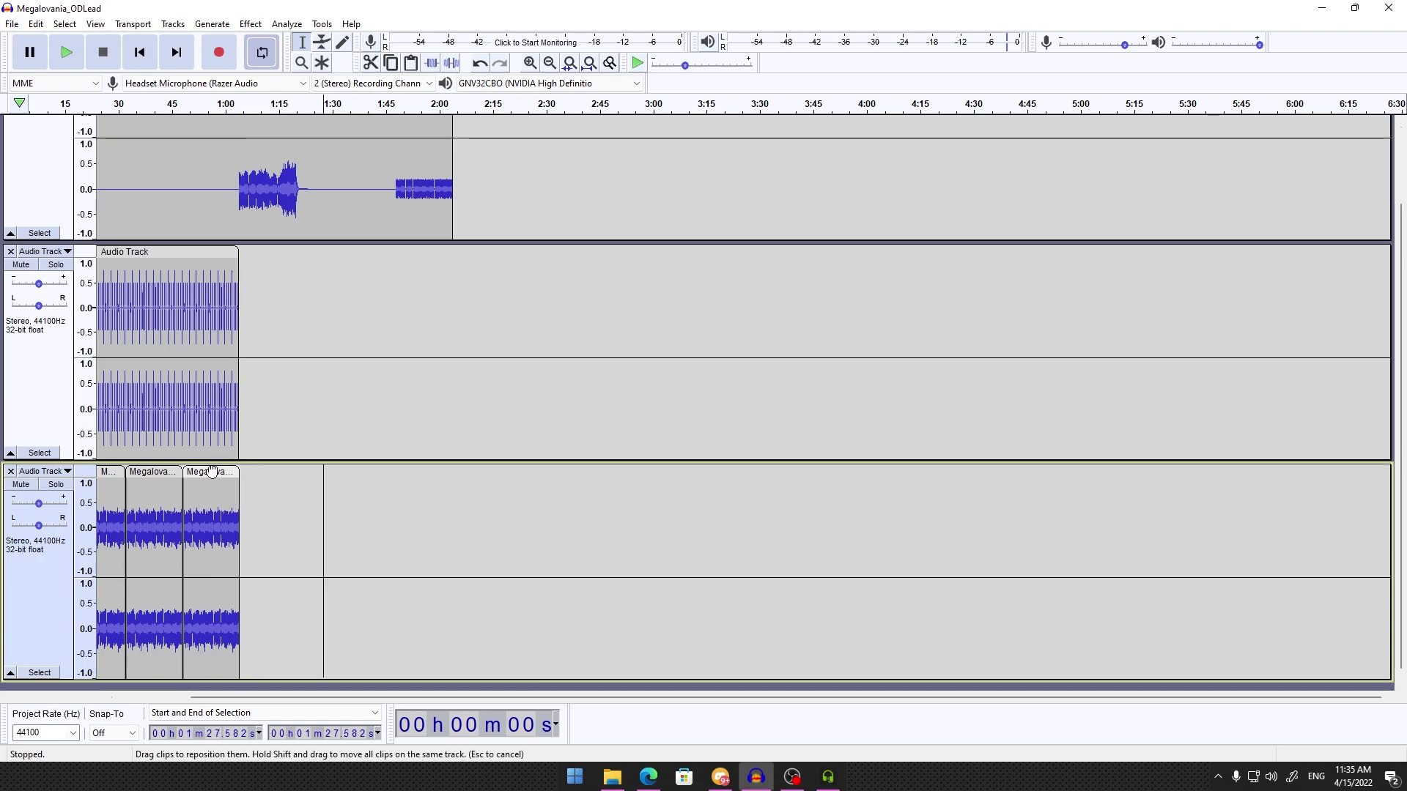
# Clear the leftover audio from the original Megalovania_ODLead track and remove that track from the project
pyautogui.scroll(2, 277, 543)
pyautogui.scroll(-2, 323, 469)
pyautogui.scroll(2, 212, 268)
pyautogui.doubleClick(238, 152)
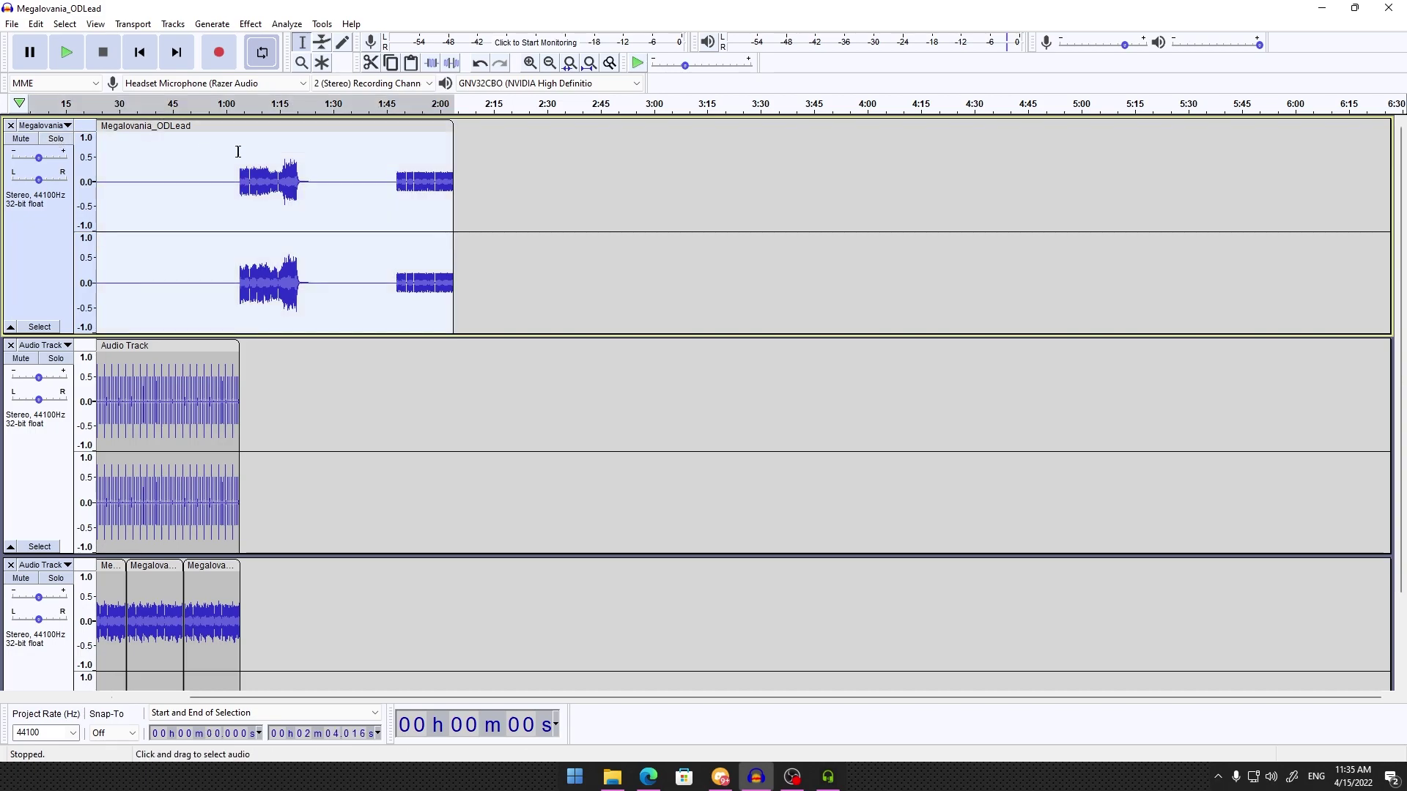
pyautogui.press('Delete')
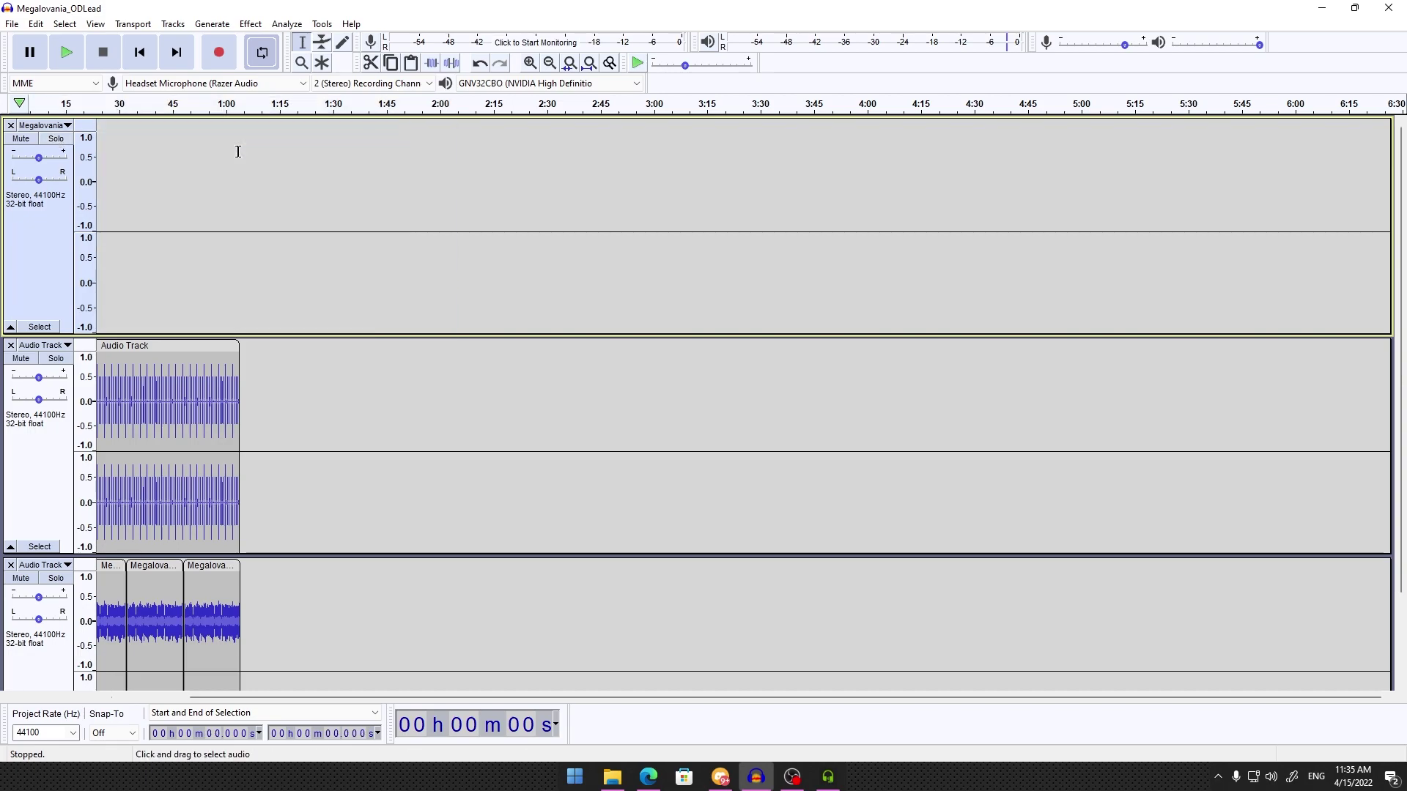
pyautogui.click(10, 125)
pyautogui.scroll(3, 135, 597)
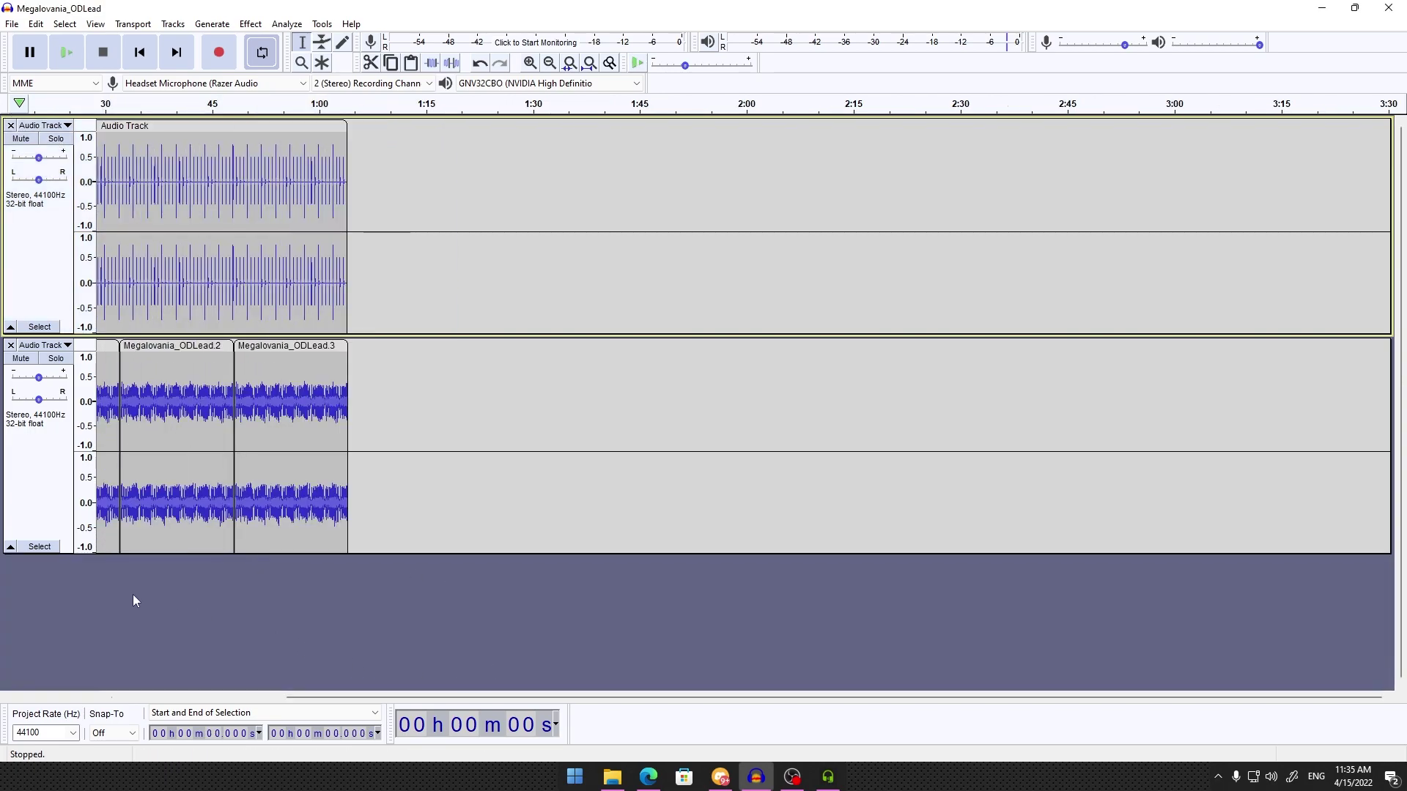
pyautogui.scroll(-1, 103, 654)
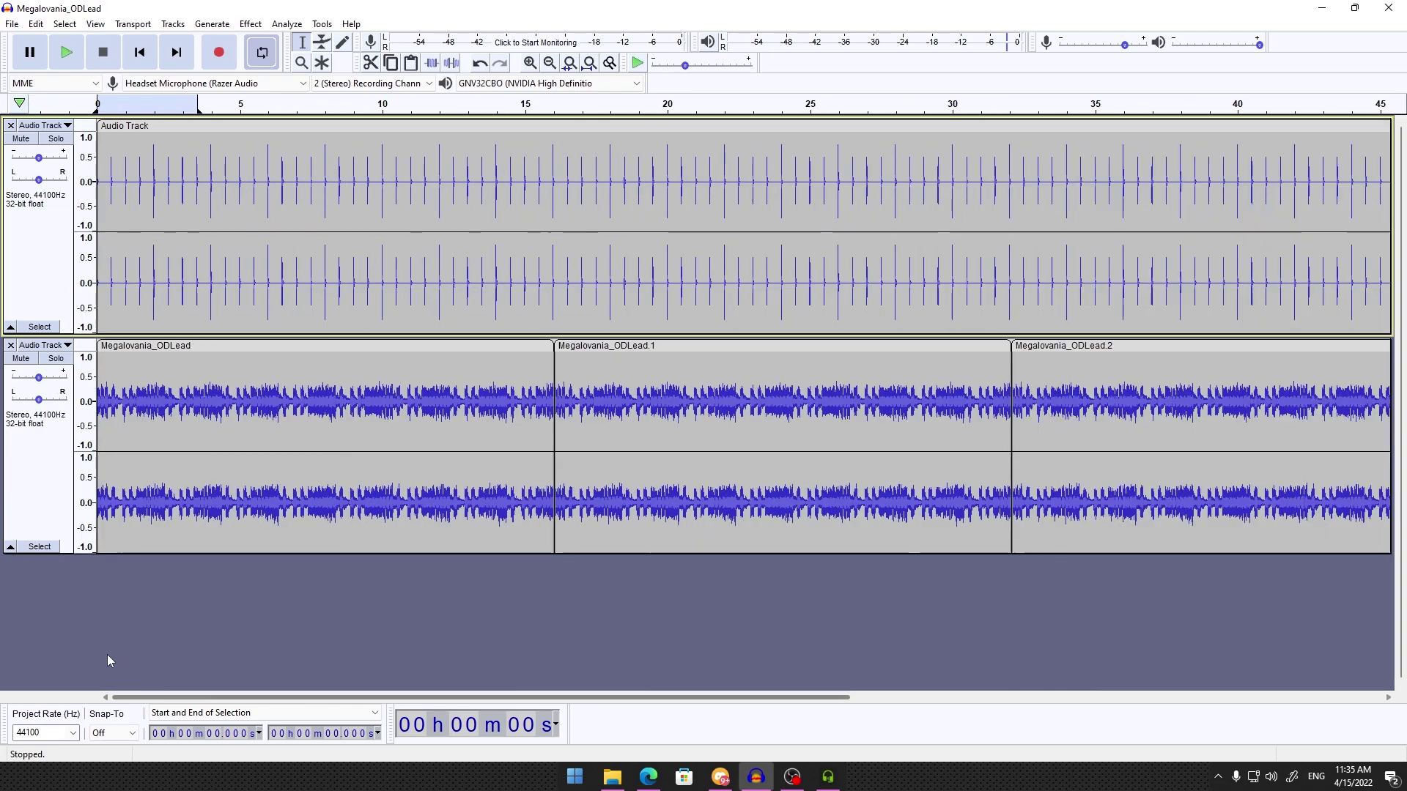
pyautogui.scroll(-1, 201, 571)
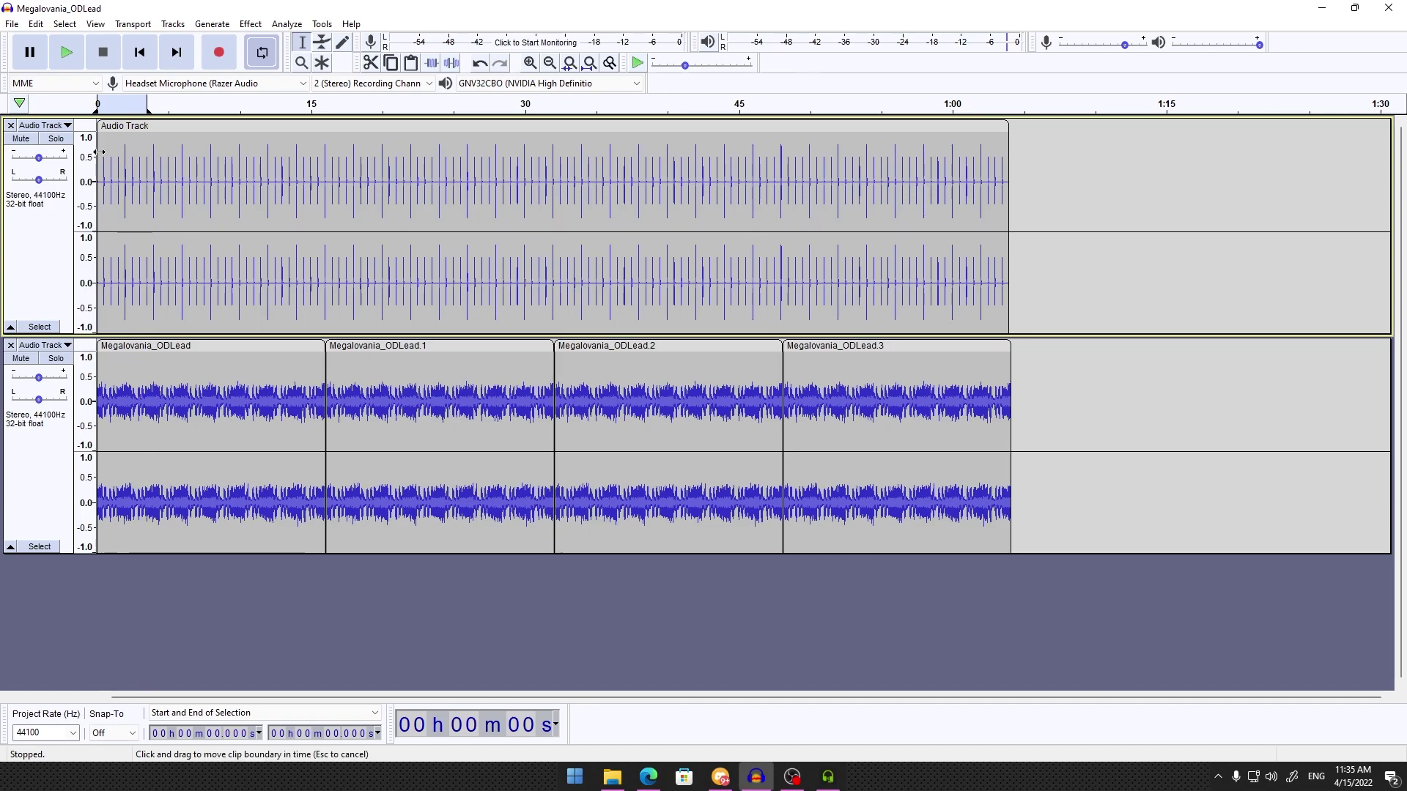
# Listen to the rhythm and looped lead tracks together from near the start, checking how they line up
pyautogui.click(106, 152)
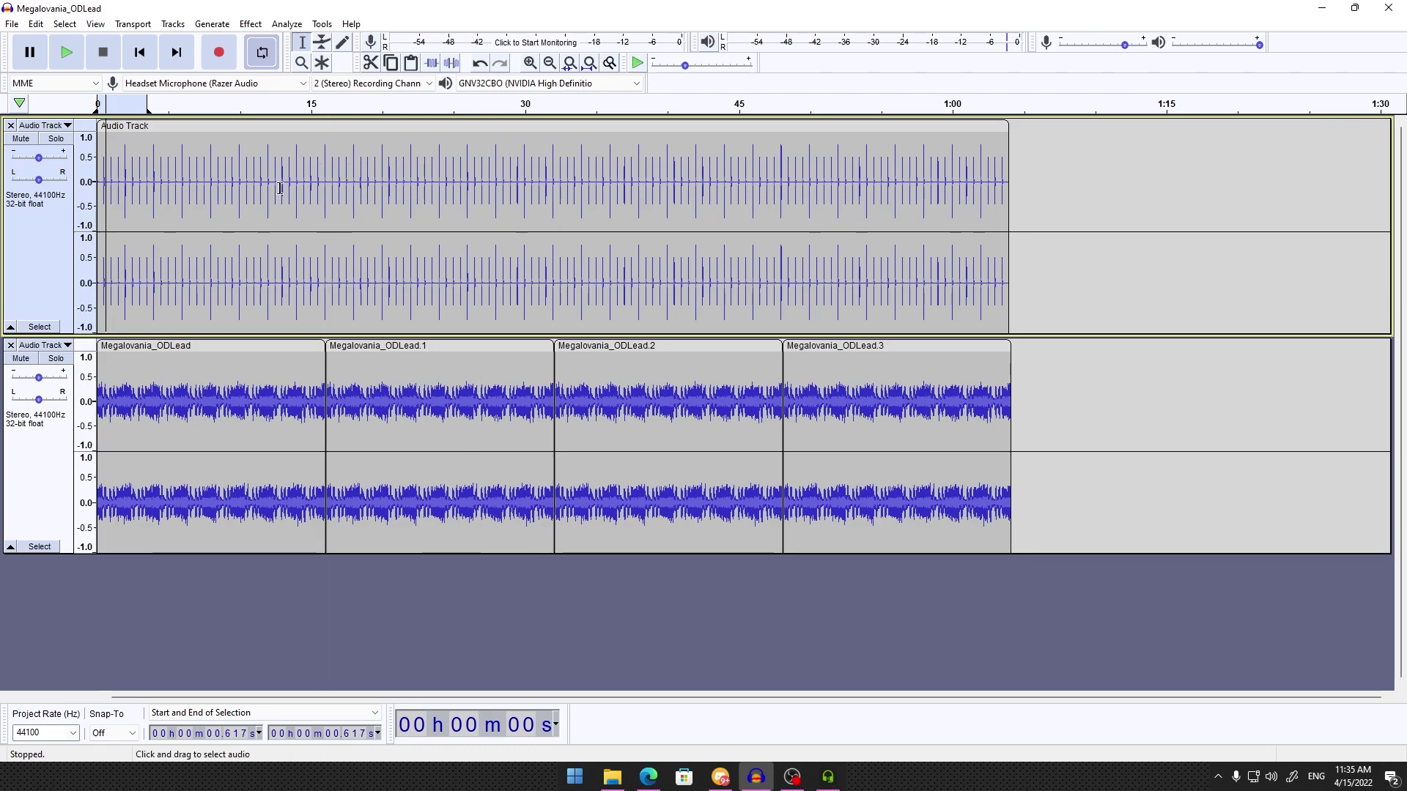
pyautogui.click(113, 220)
pyautogui.press('space')
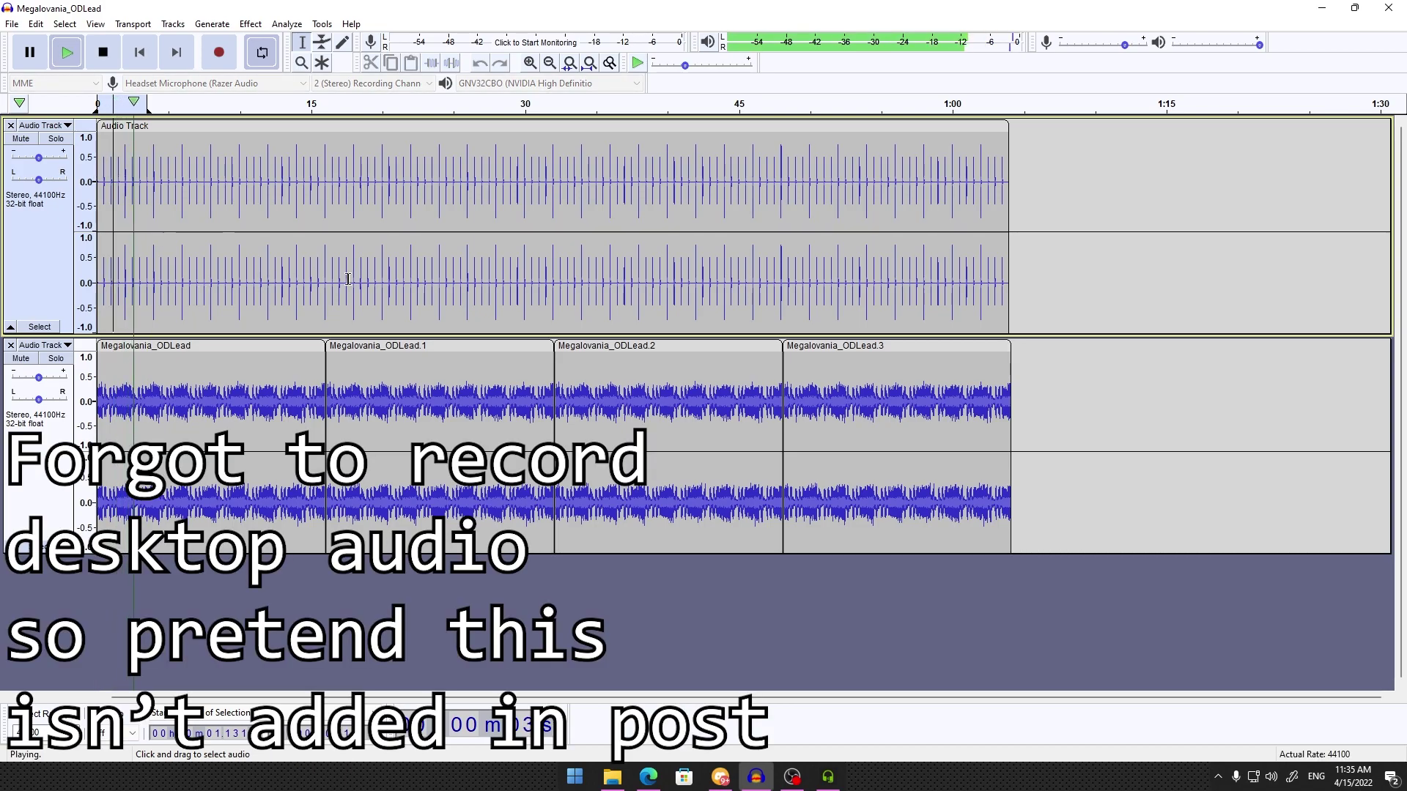
pyautogui.click(315, 255)
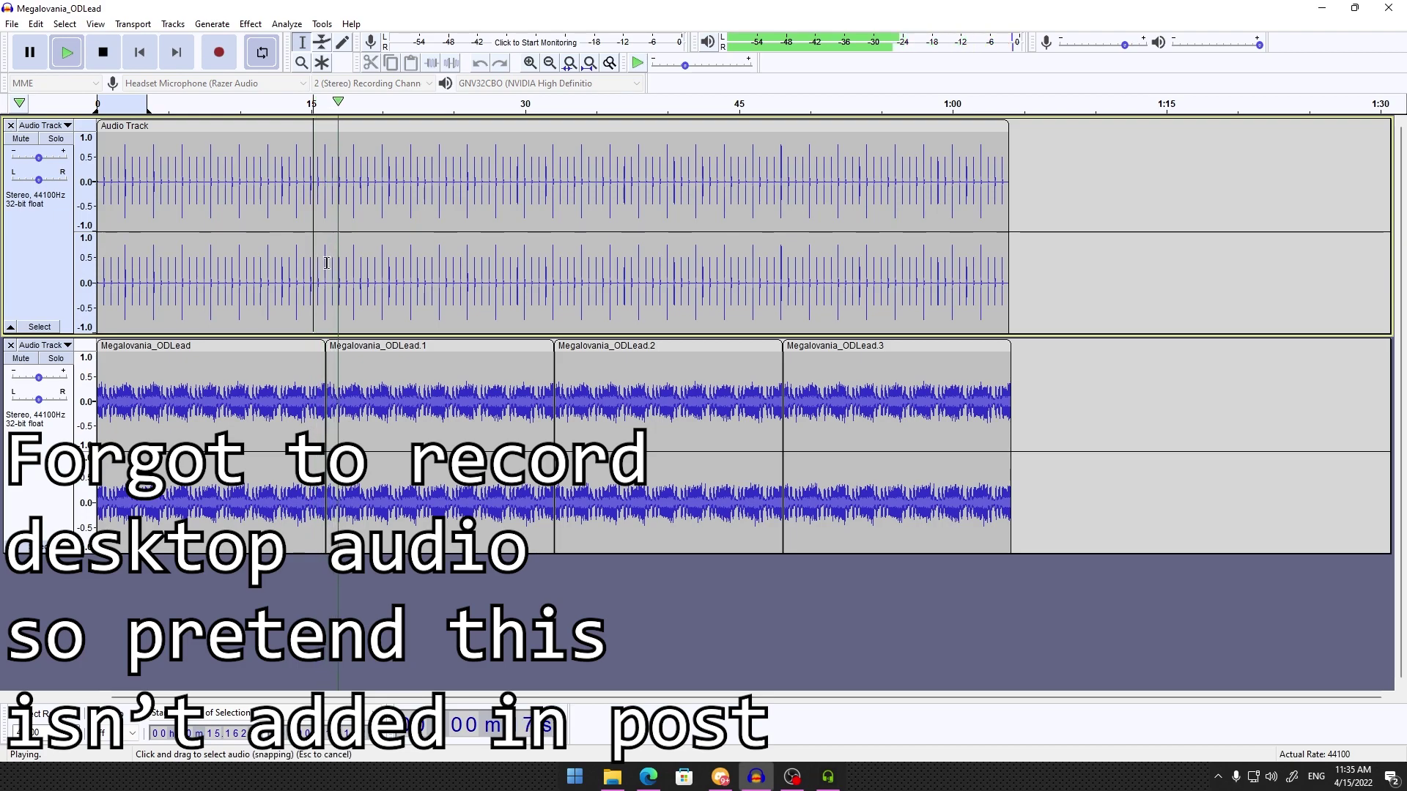
pyautogui.press('space')
pyautogui.scroll(1, 168, 415)
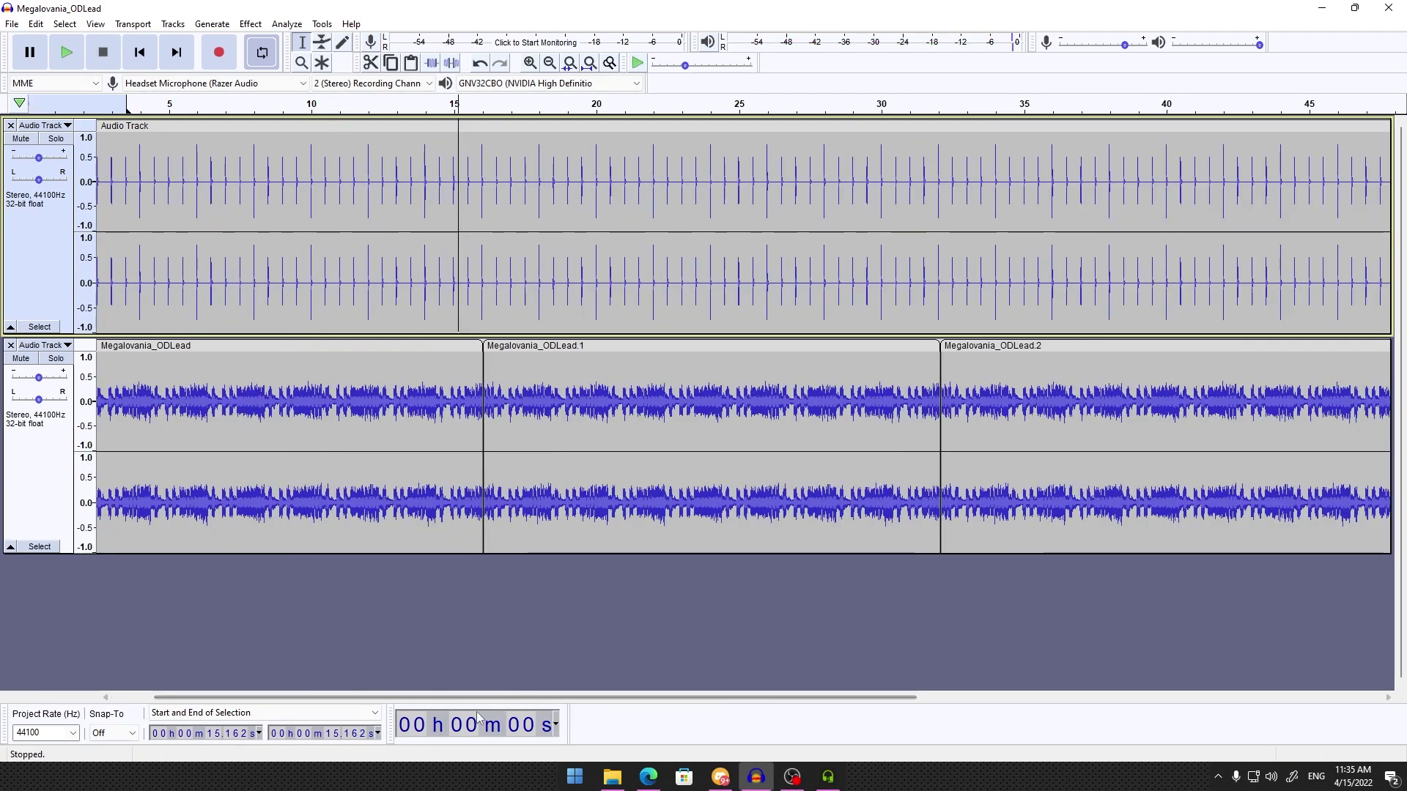
pyautogui.hscroll(-1, 283, 433)
pyautogui.scroll(-1, 359, 508)
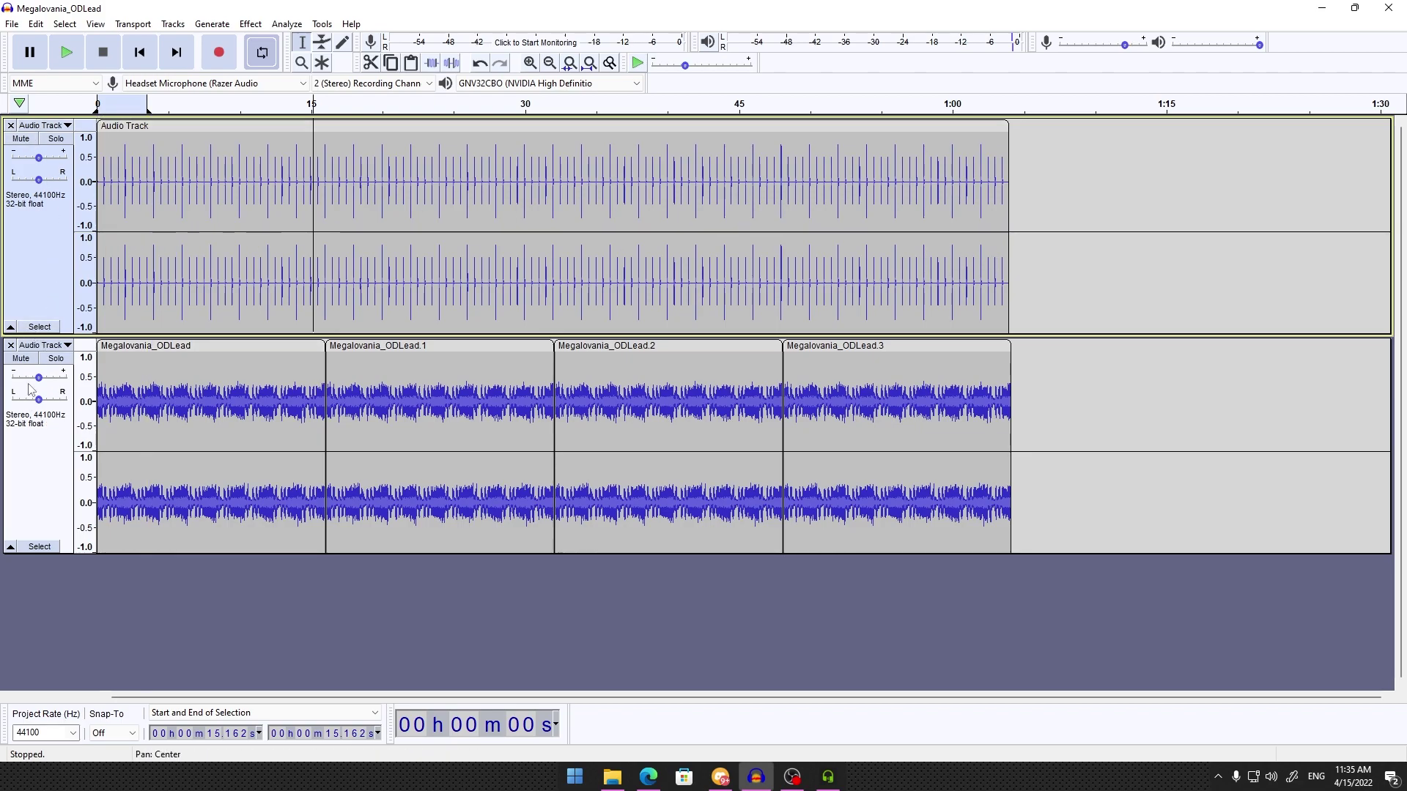
# Solo the looped lead track and export it in Ogg Vorbis format to the v2 folder as Tutorial AIO.ogg, accepting the existing metadata tags
pyautogui.click(57, 358)
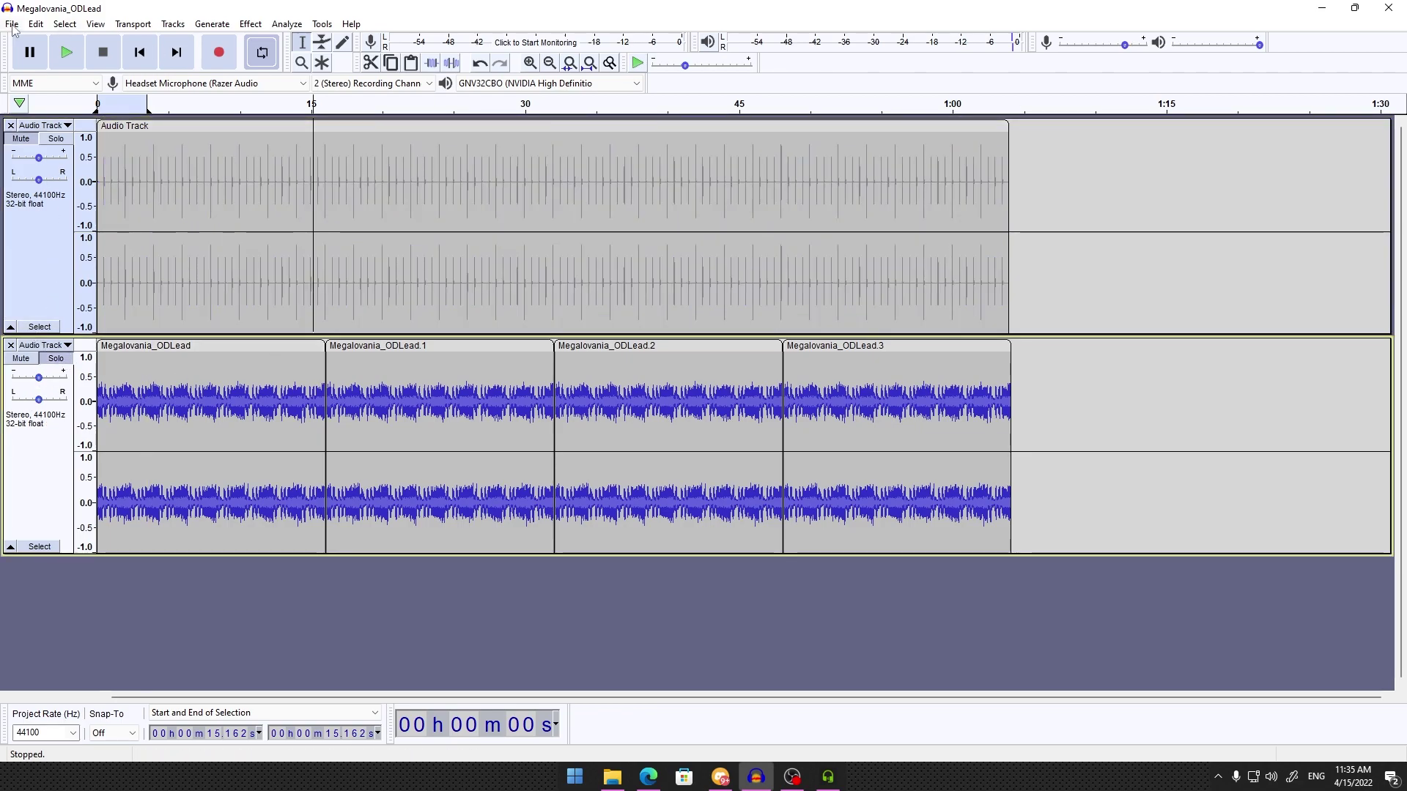
pyautogui.click(11, 24)
pyautogui.moveTo(45, 136)
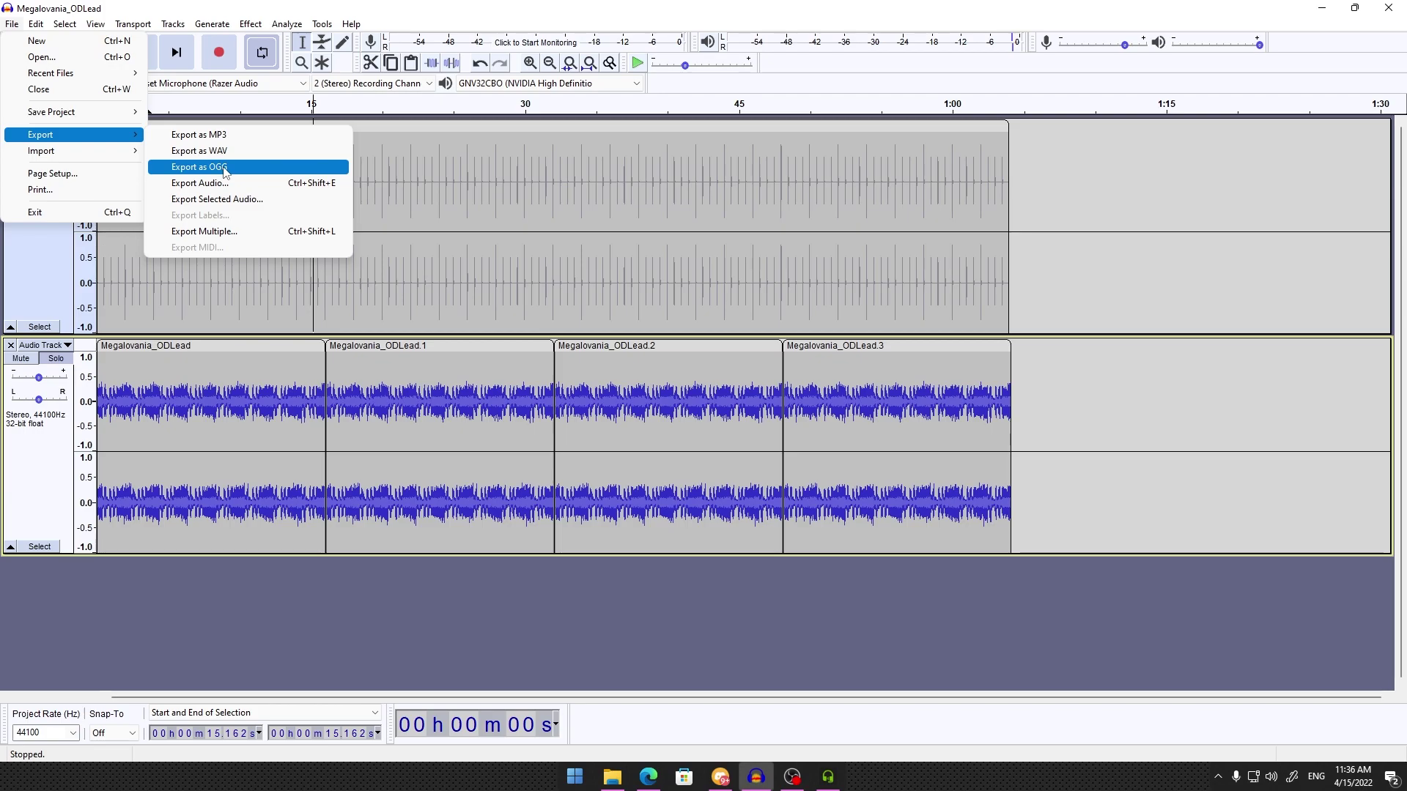
pyautogui.click(224, 168)
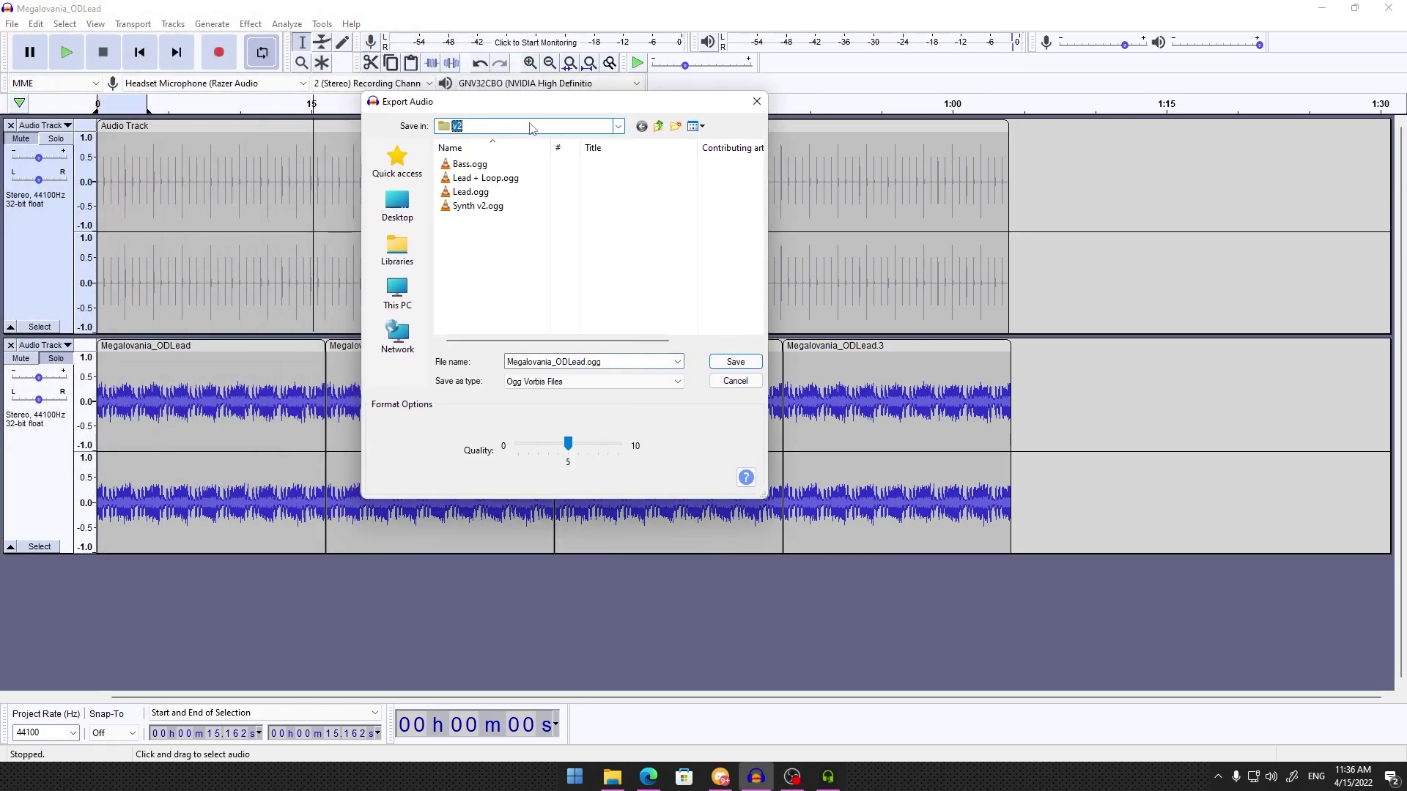
pyautogui.click(587, 362)
pyautogui.moveTo(587, 361); pyautogui.dragTo(430, 365)
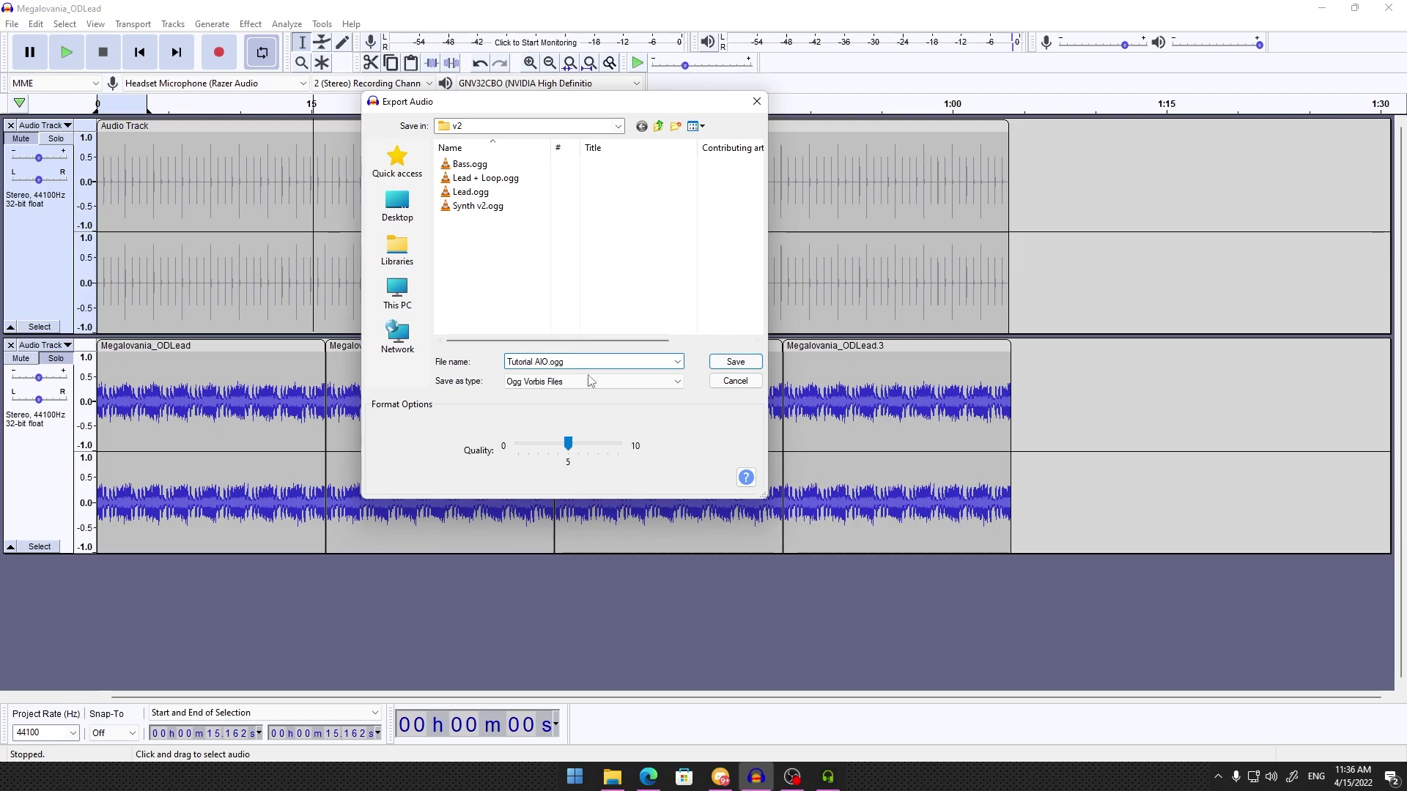
pyautogui.click(736, 362)
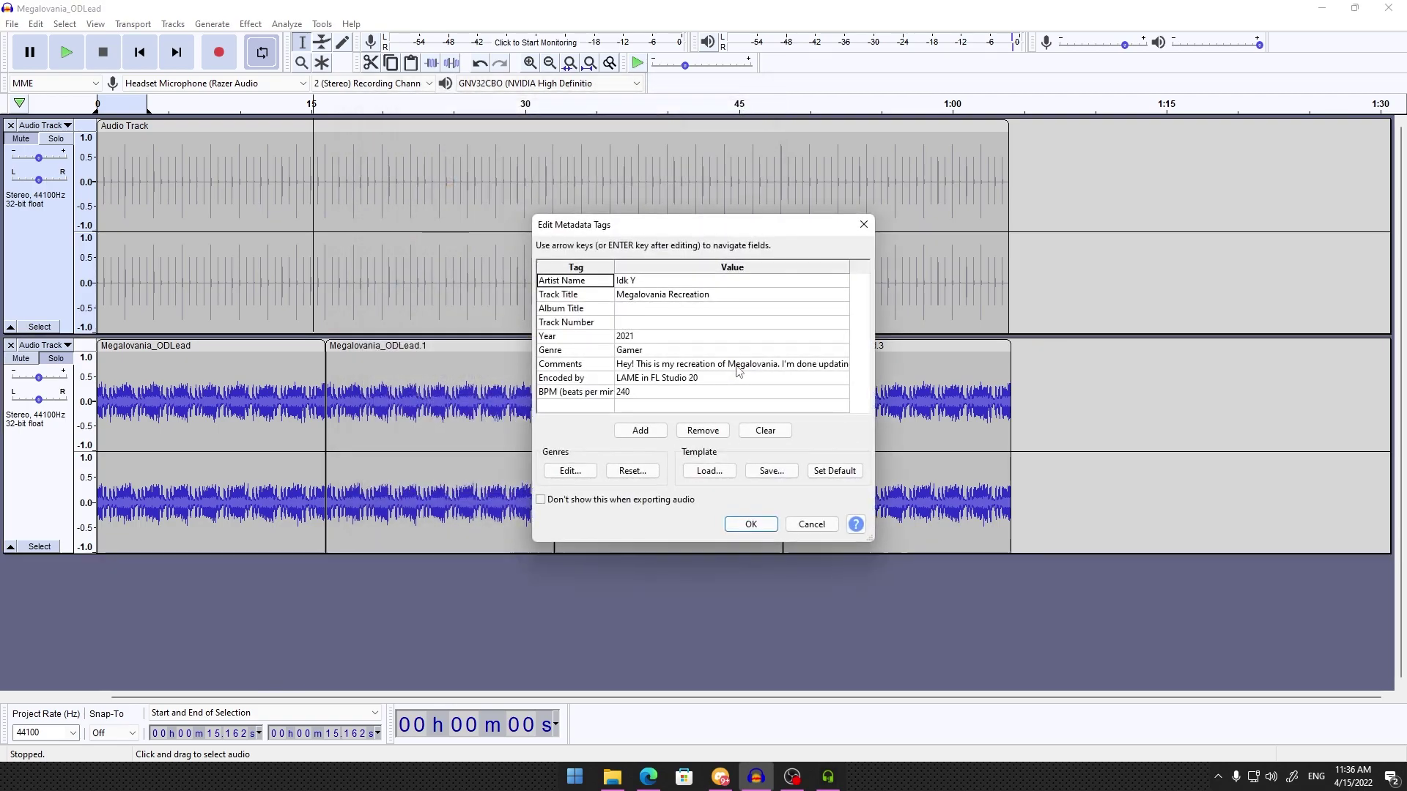
pyautogui.click(761, 520)
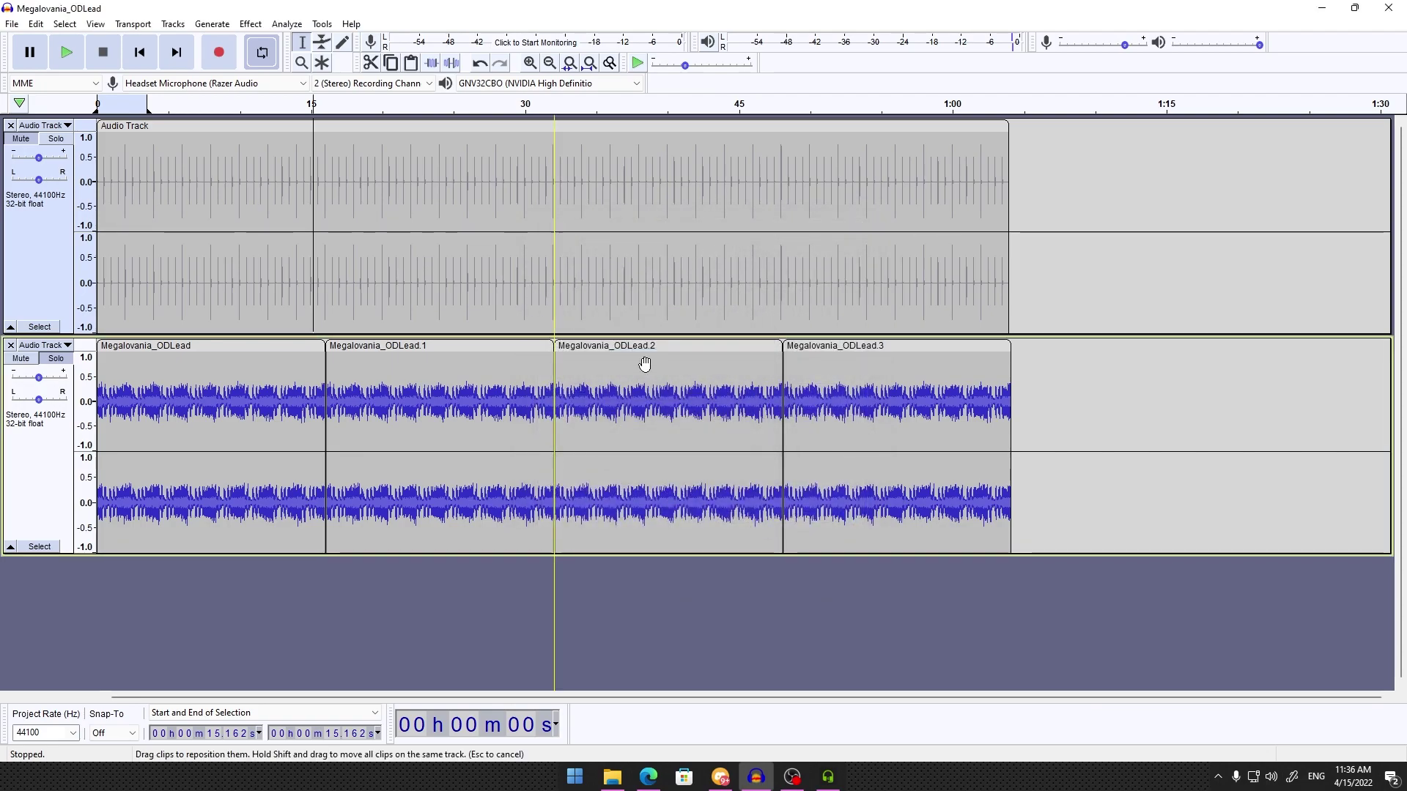
pyautogui.doubleClick(42, 733)
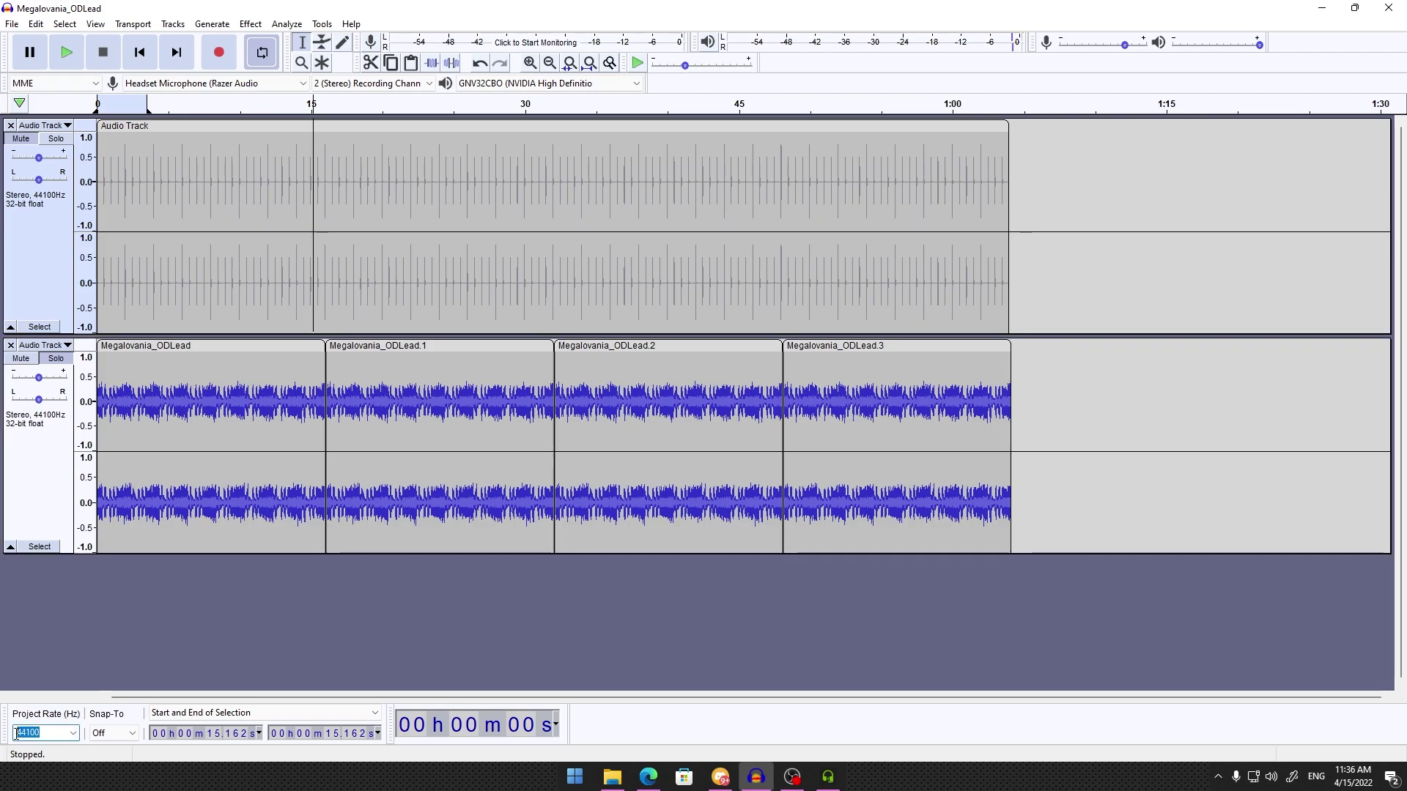
pyautogui.click(30, 726)
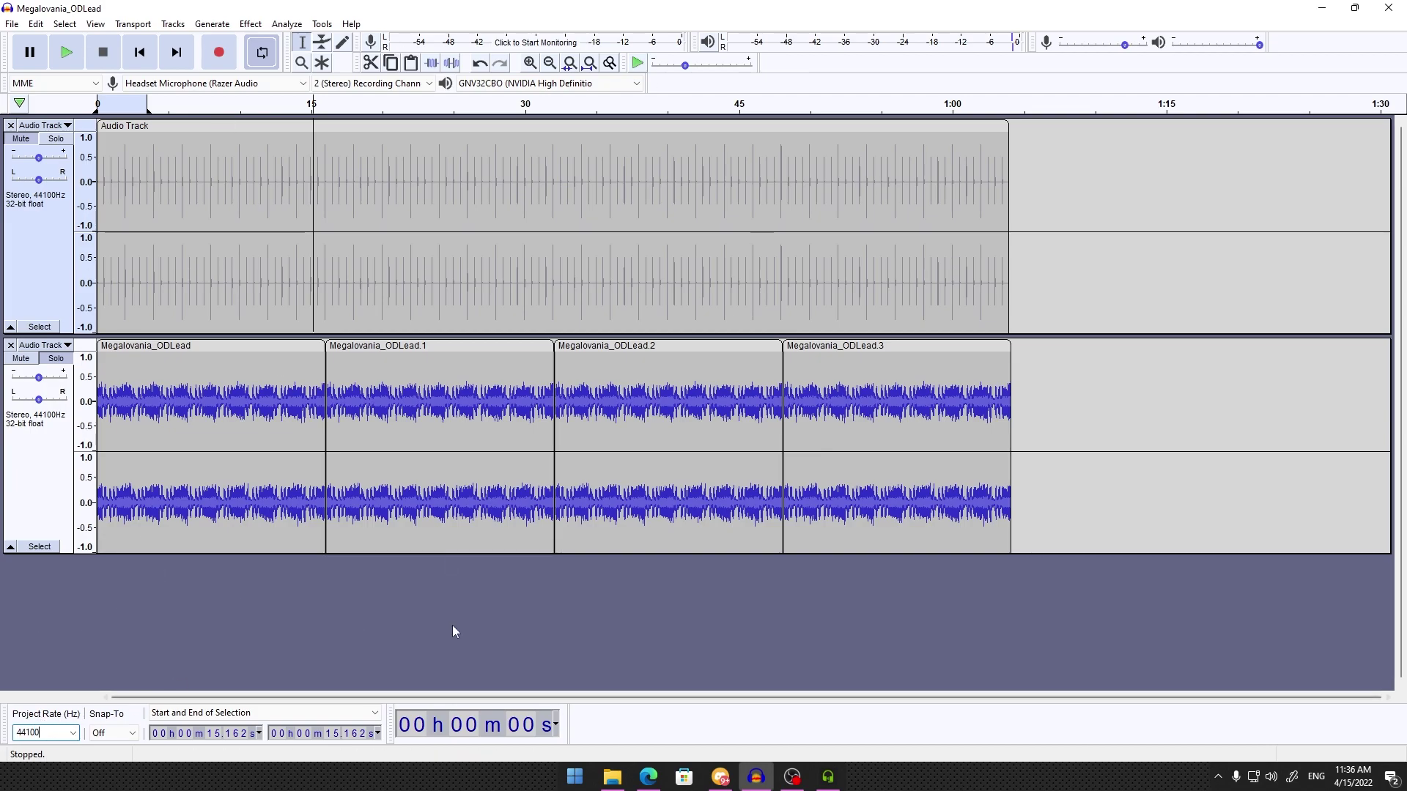
# Switch to the Megalovania Stems folder in File Explorer and locate the exported Tutorial AIO.ogg inside OGG\v2
pyautogui.moveTo(612, 777)
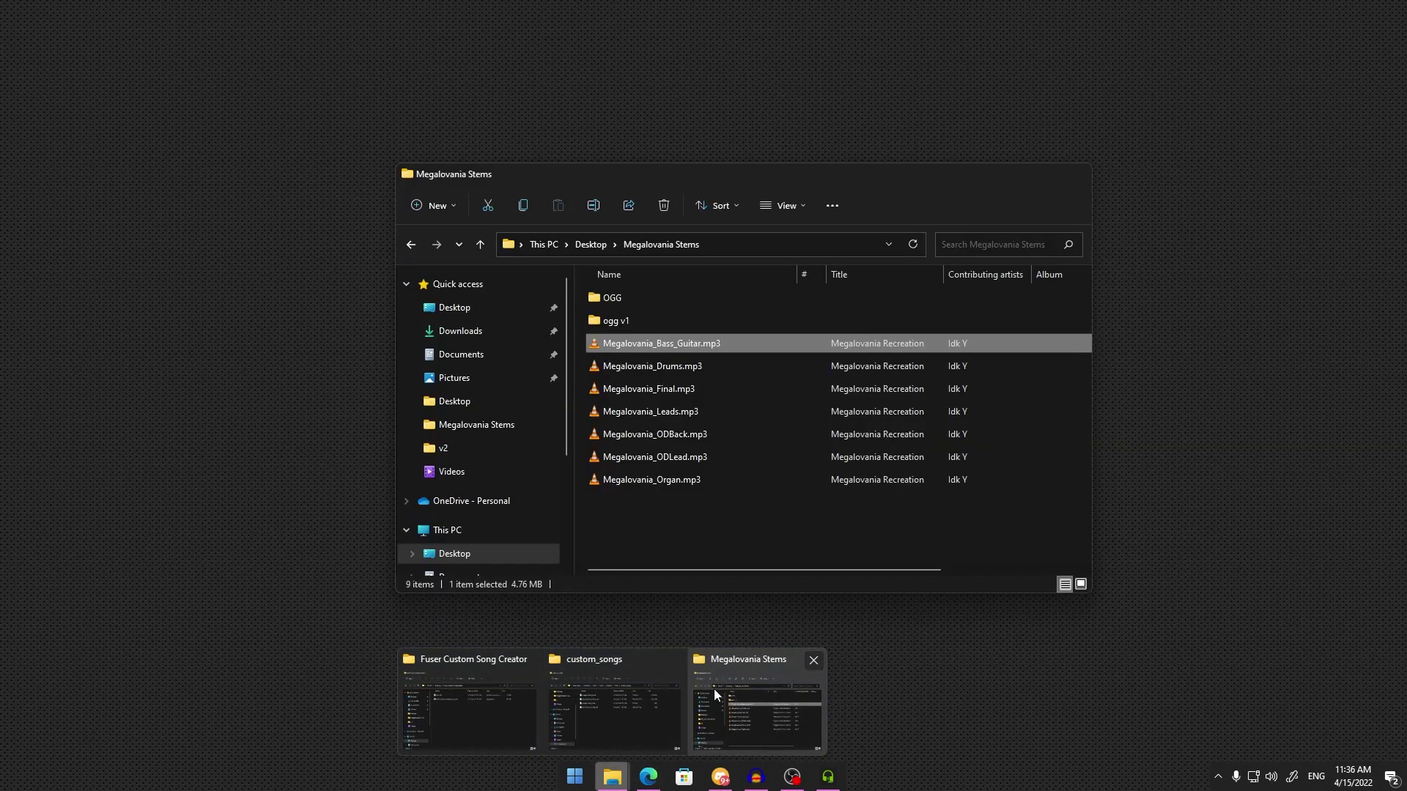
pyautogui.click(713, 692)
pyautogui.doubleClick(622, 299)
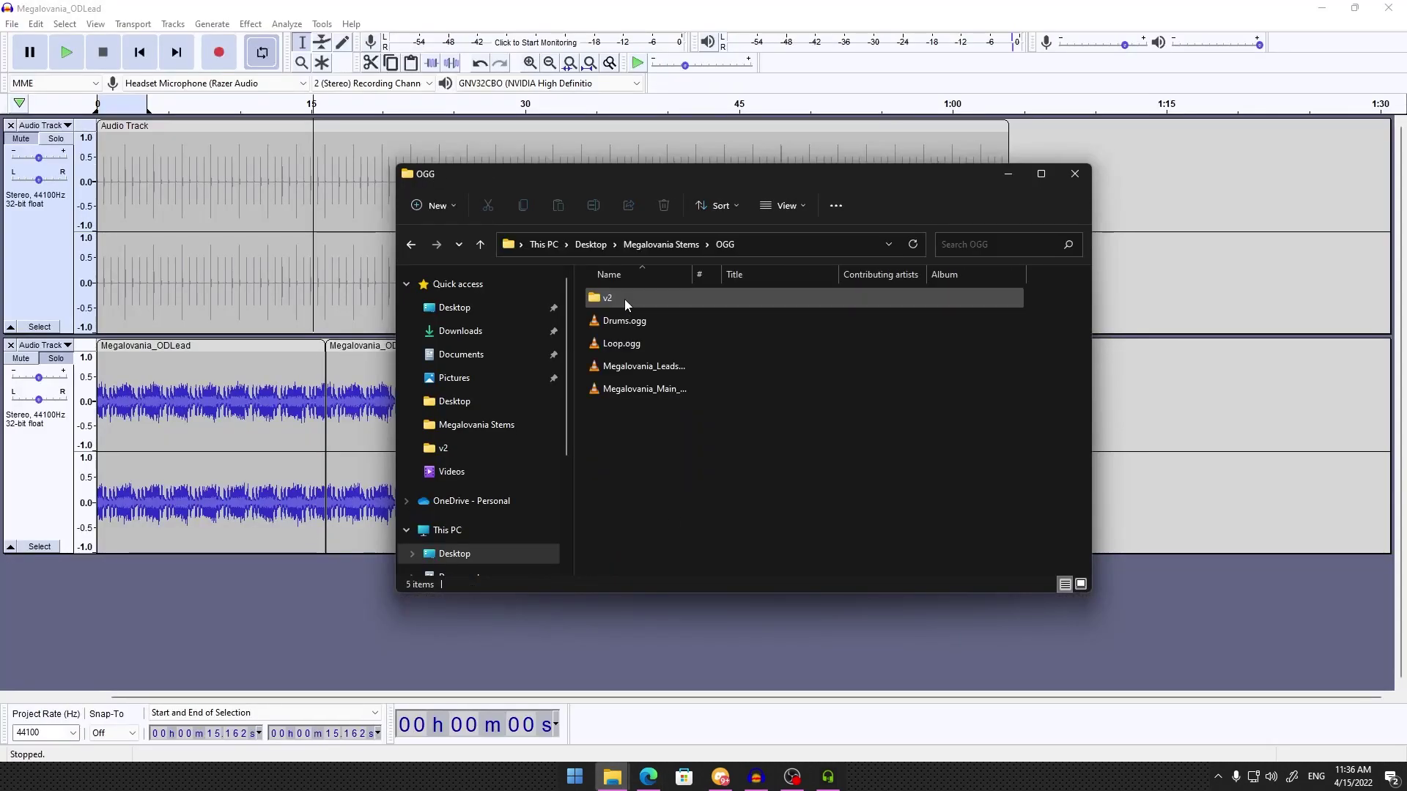
pyautogui.doubleClick(634, 306)
pyautogui.click(635, 412)
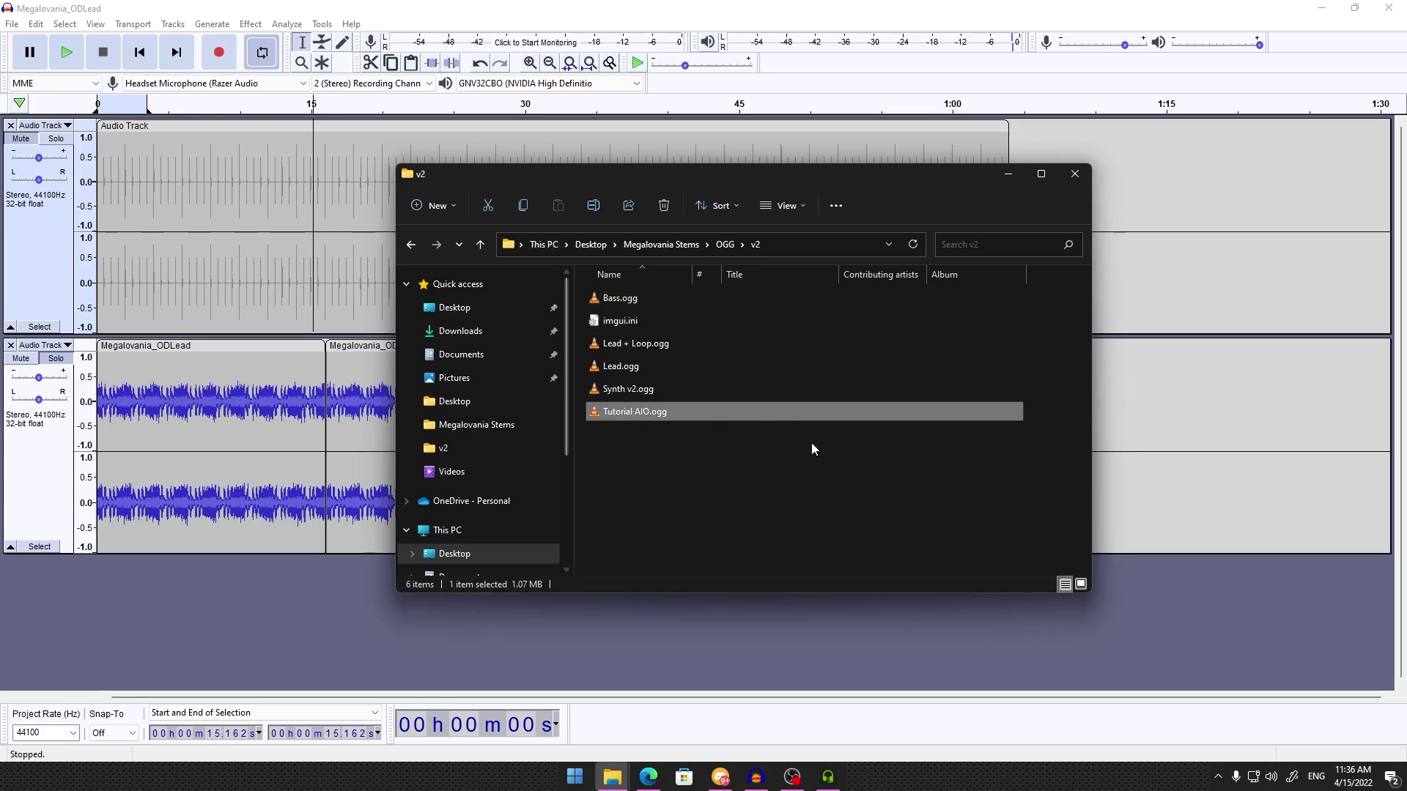
pyautogui.moveTo(665, 181); pyautogui.dragTo(637, 112)
# Launch Fuser_CustomSongCreator.exe from the Fuser Custom Song Creator folder and create a new custom song from the default template
pyautogui.moveTo(607, 783)
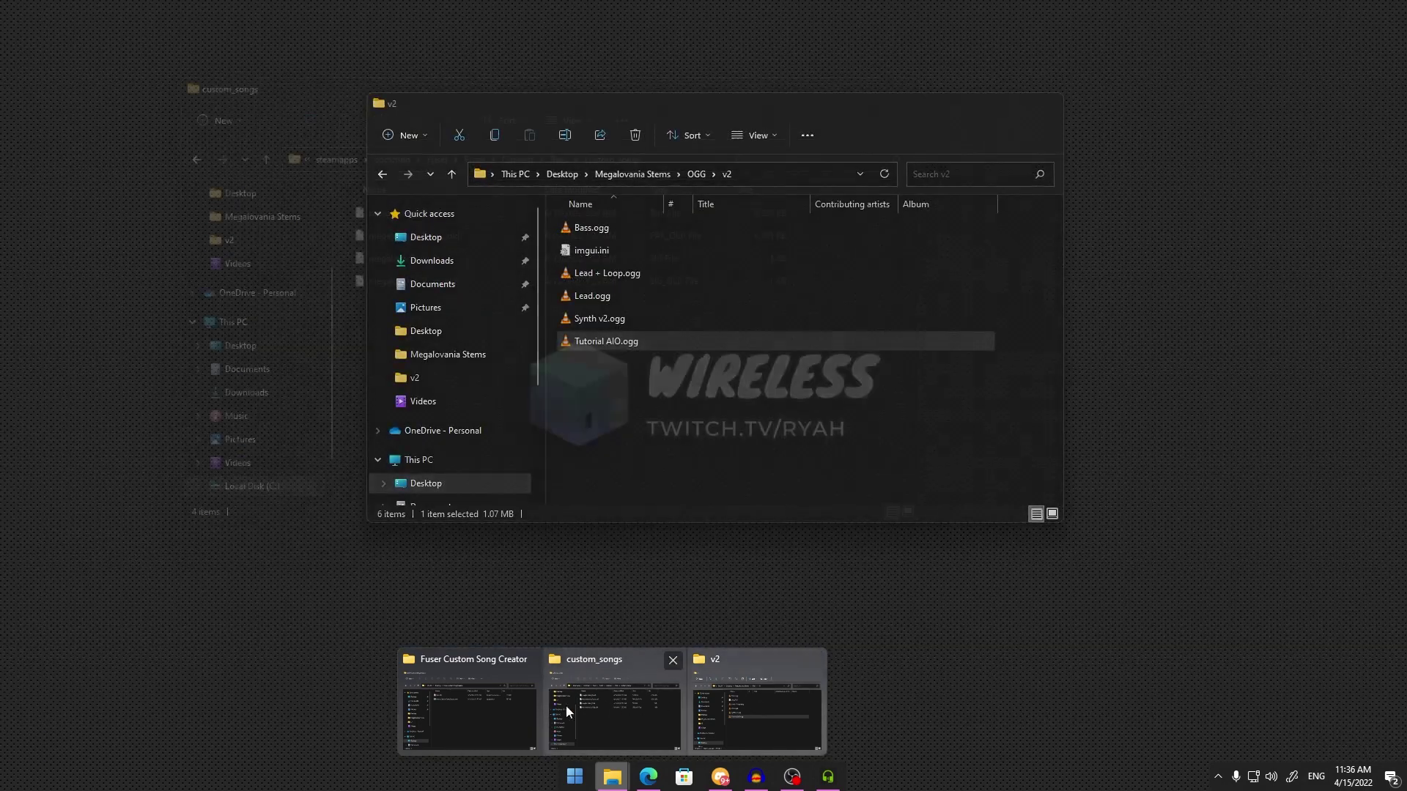
pyautogui.click(455, 712)
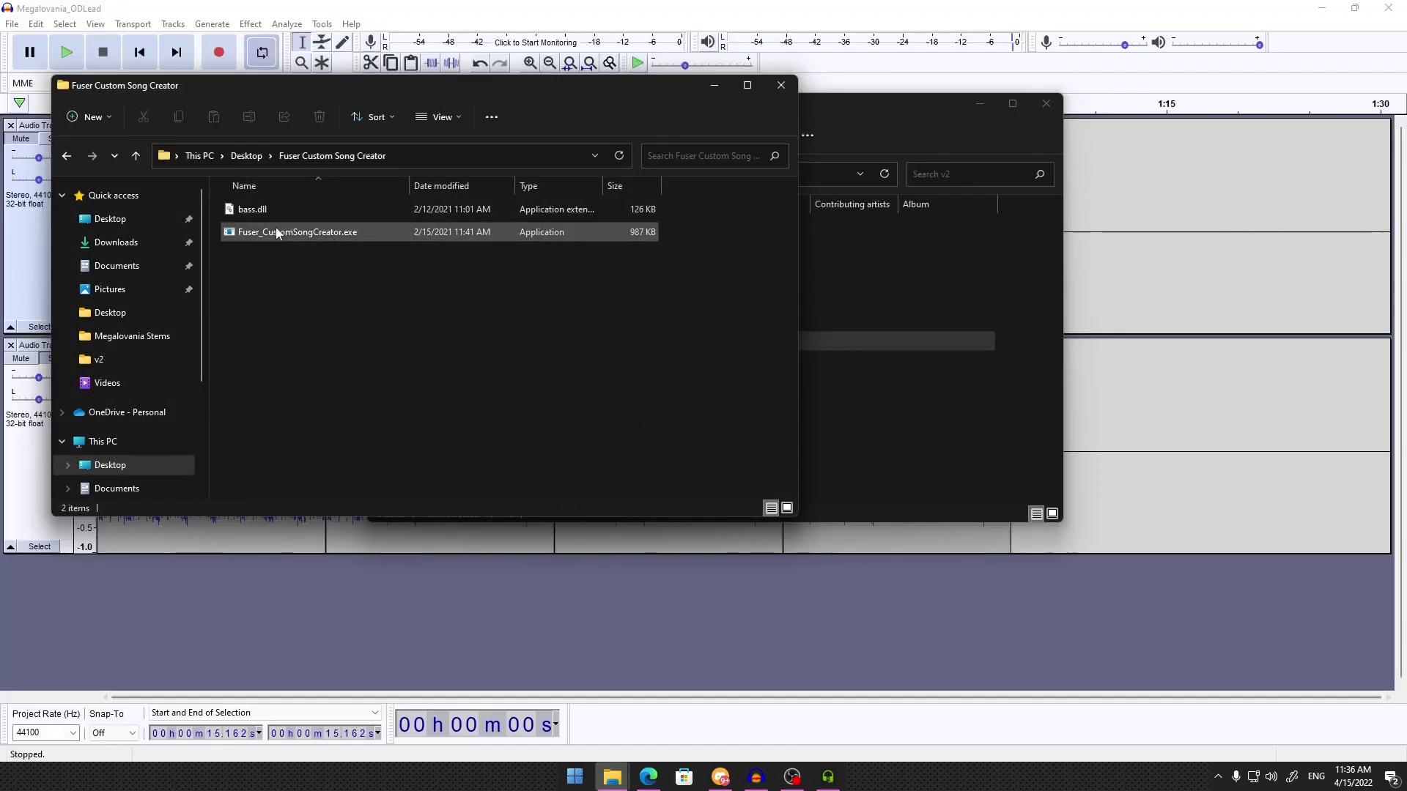
pyautogui.click(282, 232)
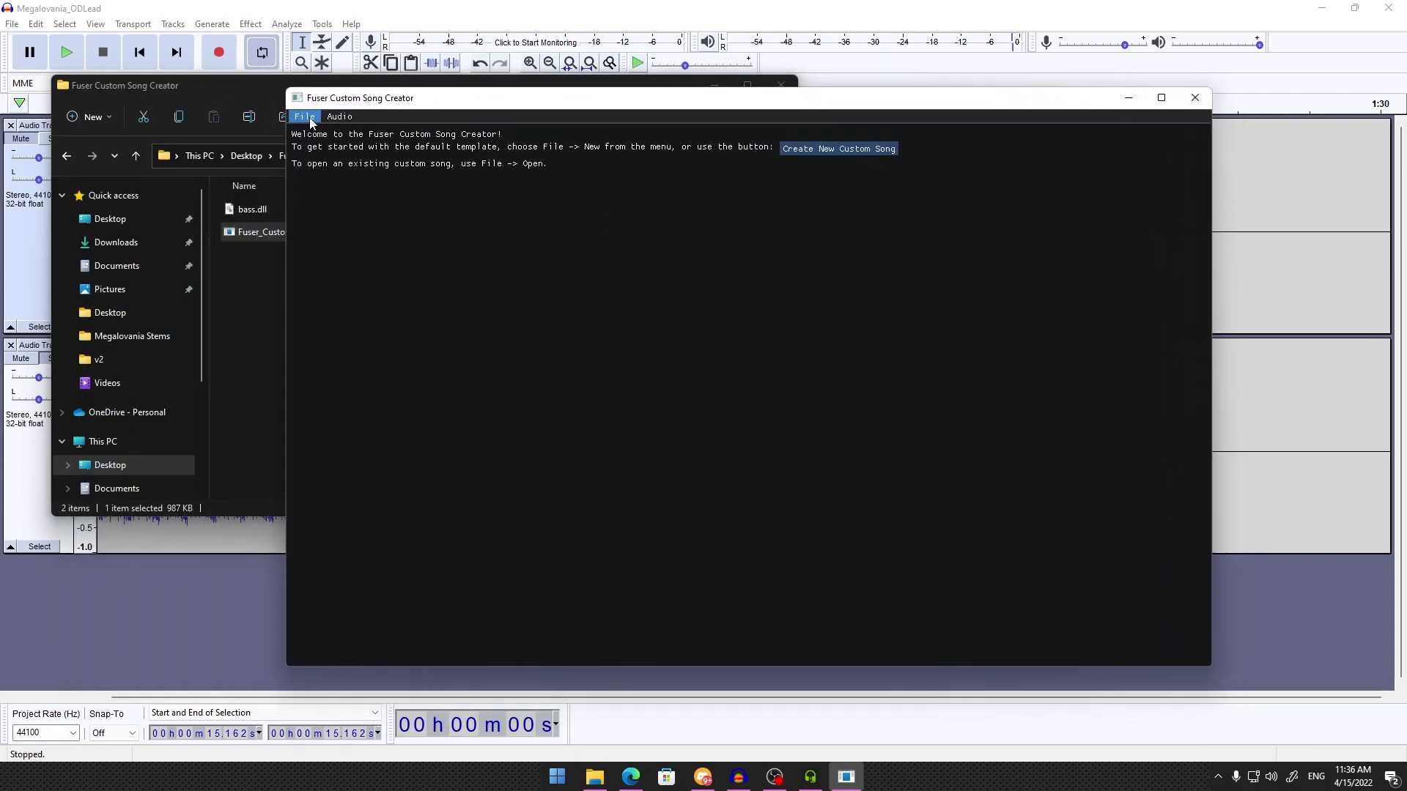
pyautogui.click(305, 118)
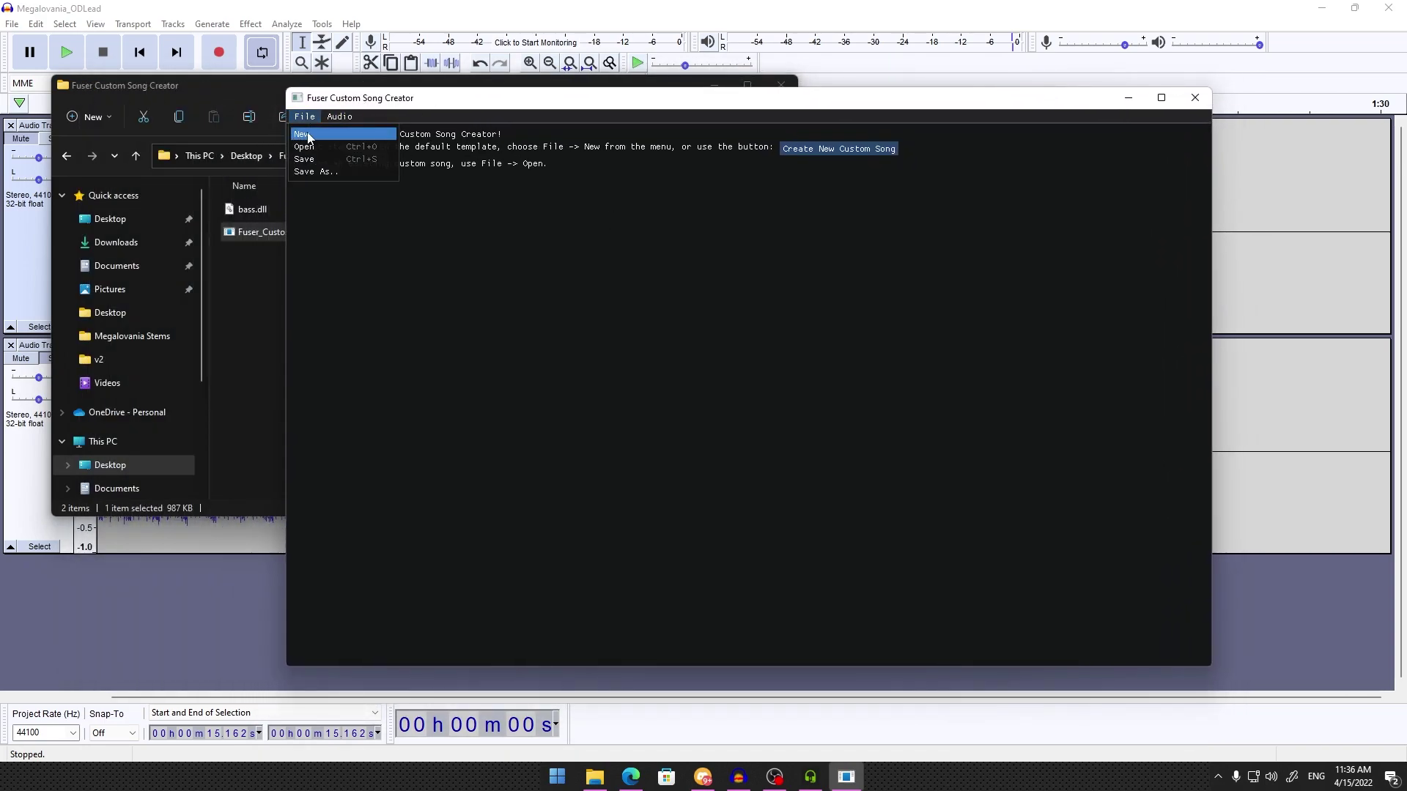
pyautogui.click(302, 135)
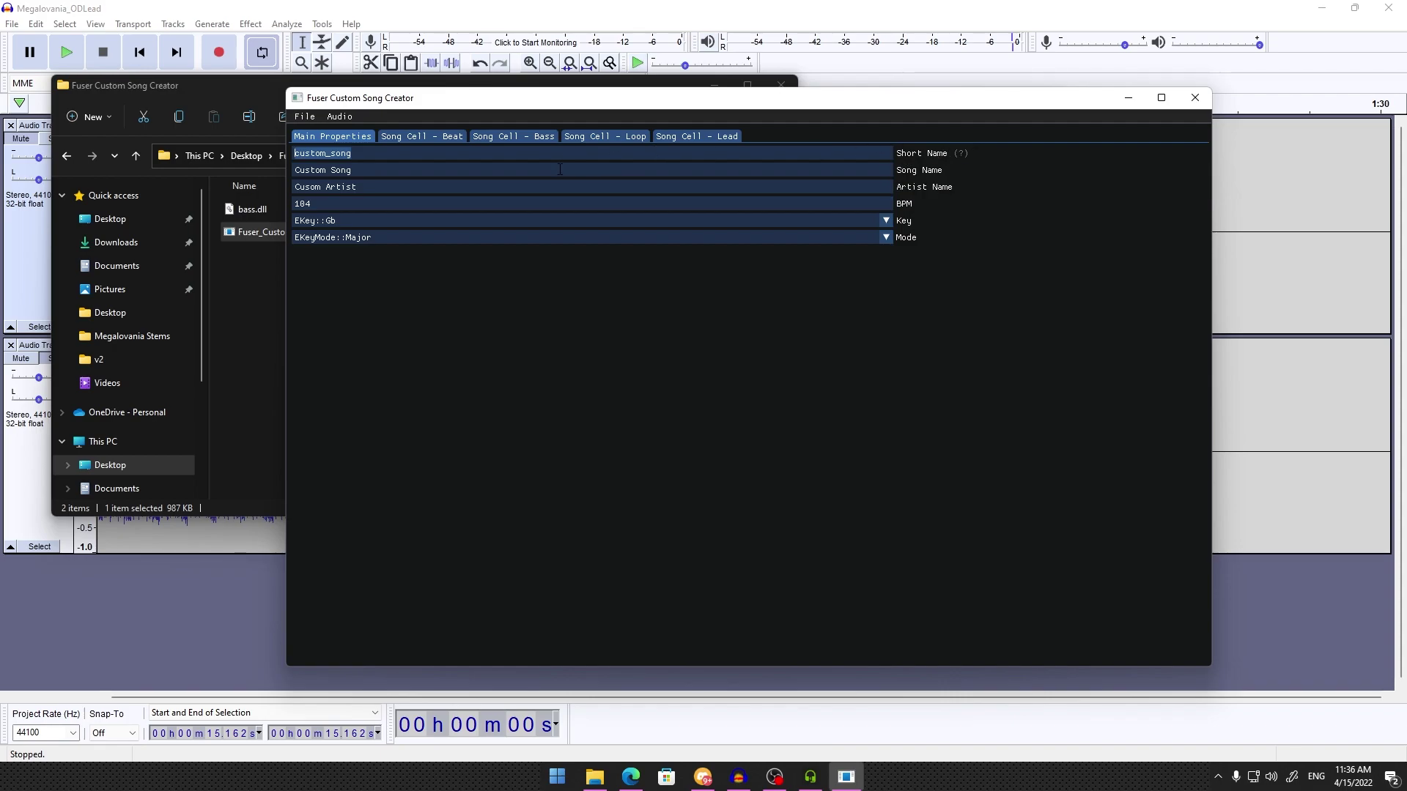
# Set the song's short name to mega_tutorial, its song name to Mega_Tutorial and its artist name to Toby Fox
pyautogui.write('mega_tutorial')
pyautogui.press('Tab')
pyautogui.write('Megal')
pyautogui.write('Toby Fox')
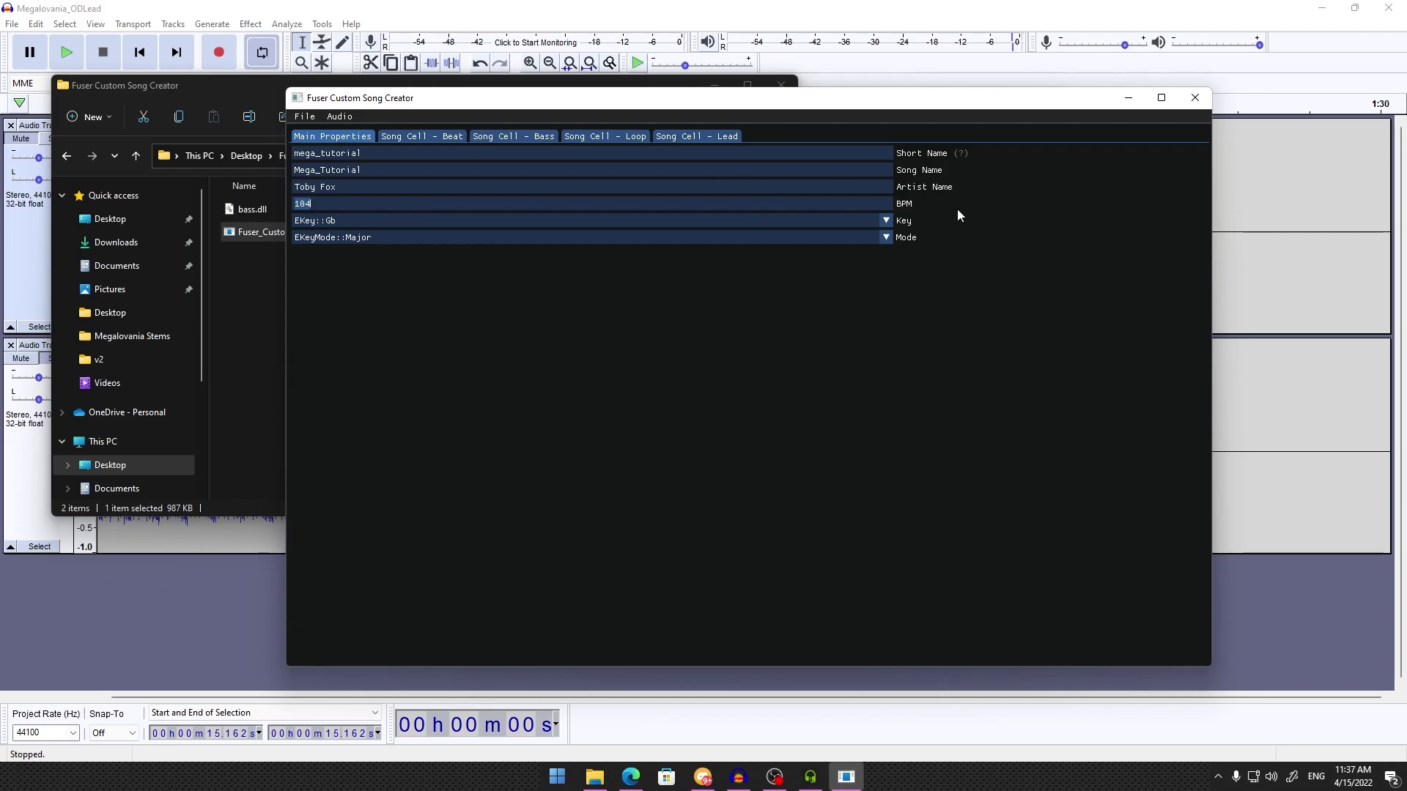
# Set the song's BPM to 120 and its key to EKey::G
pyautogui.write('20')
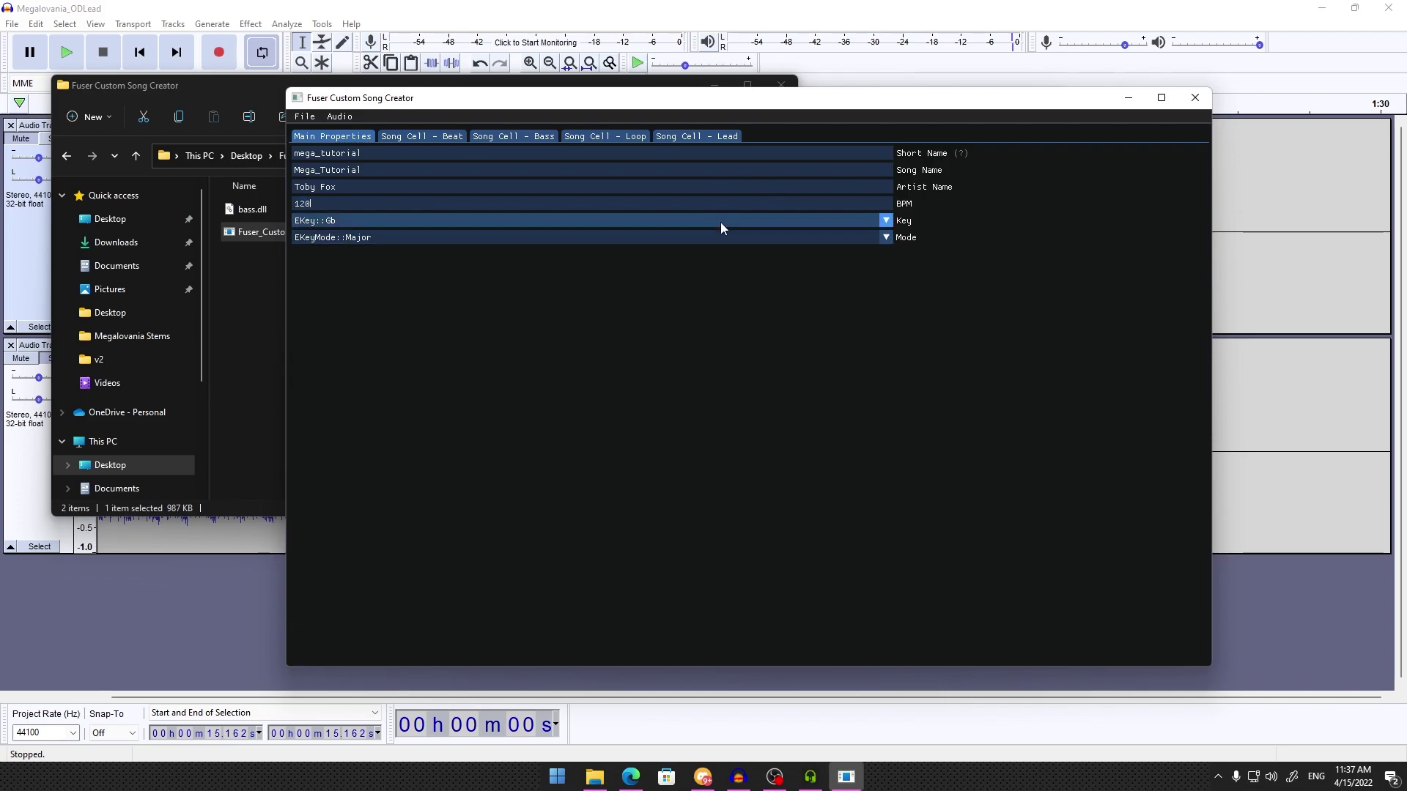
pyautogui.click(886, 219)
pyautogui.click(511, 294)
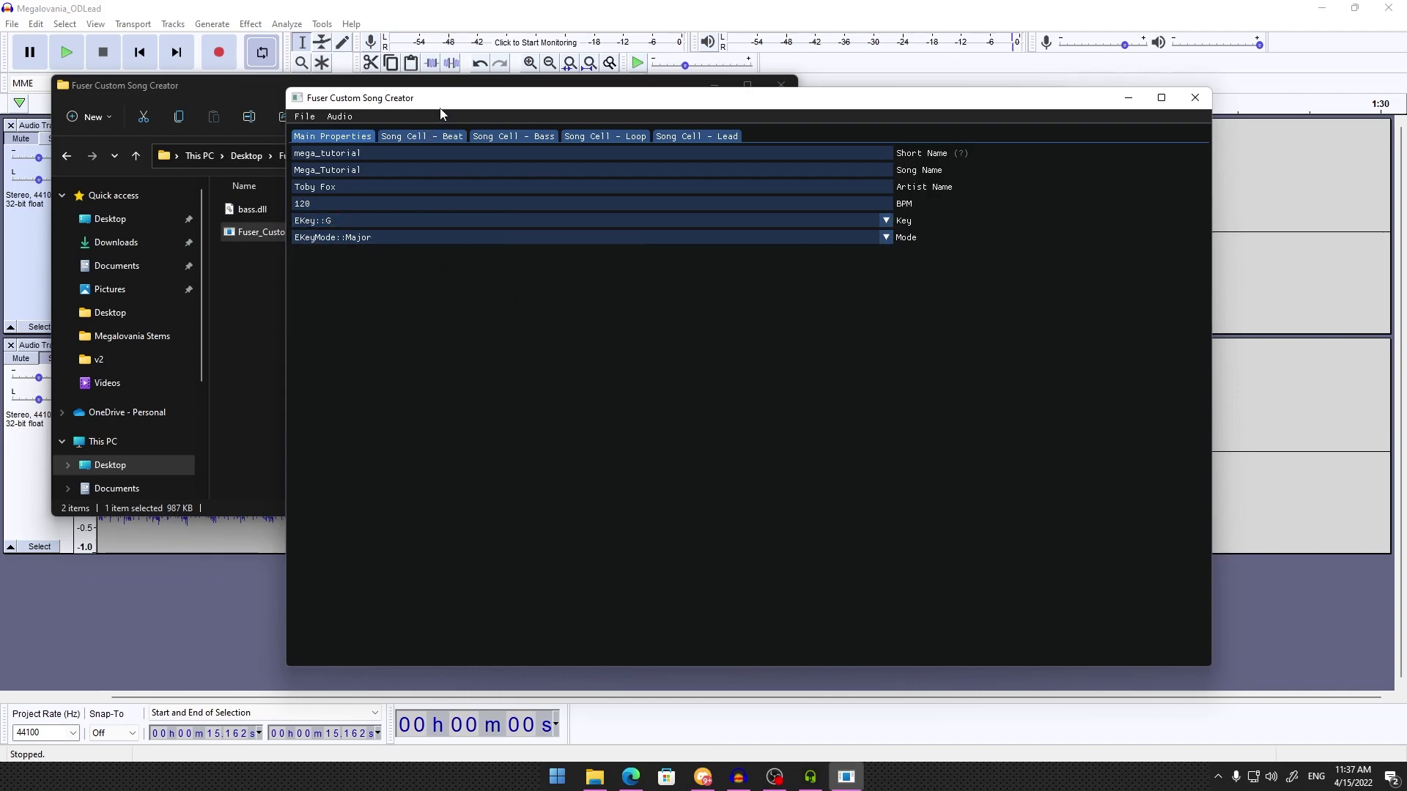
pyautogui.moveTo(443, 109); pyautogui.dragTo(541, 65)
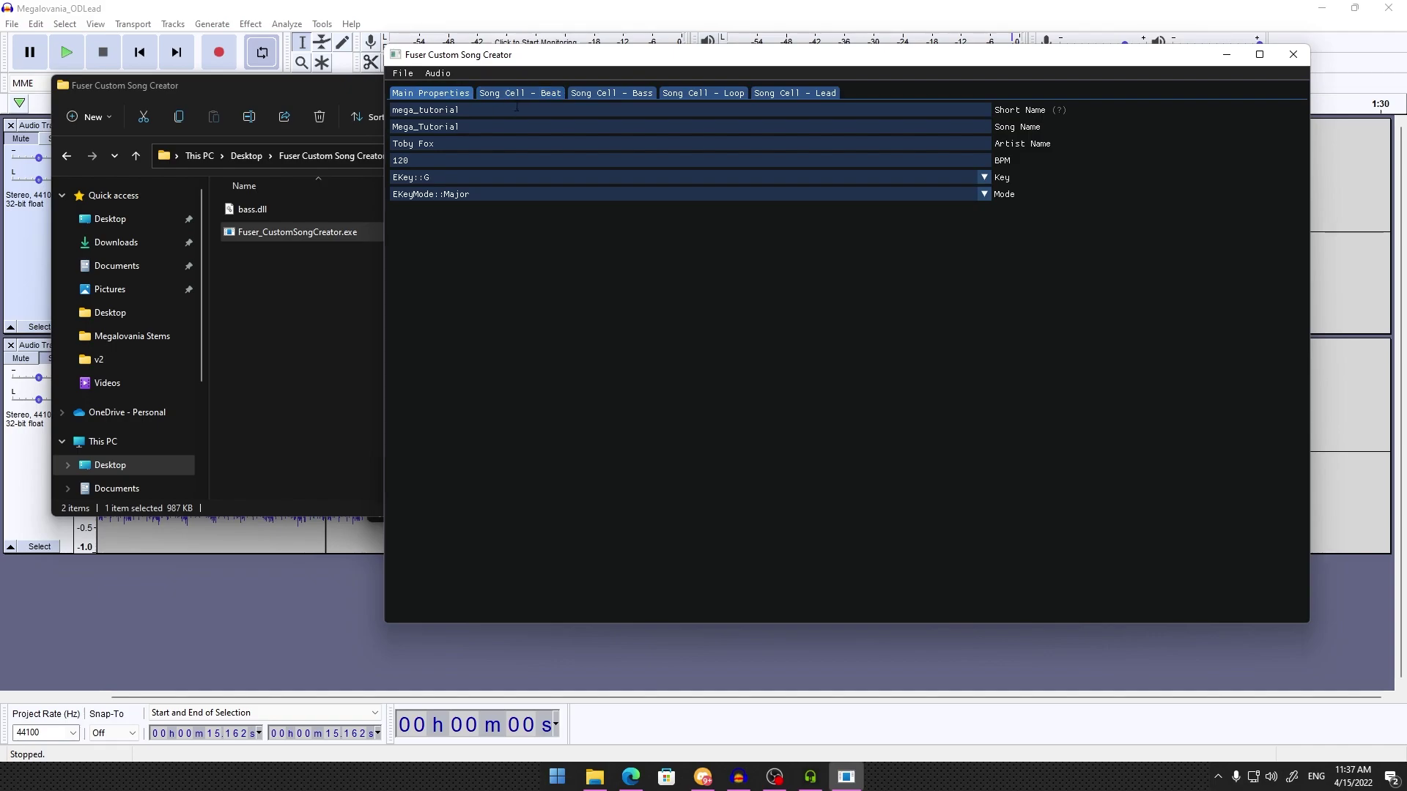
# Load Tutorial AIO.ogg from the v2 folder as the primary audio of the Beat song cell
pyautogui.click(560, 93)
pyautogui.click(627, 93)
pyautogui.click(703, 93)
pyautogui.click(784, 93)
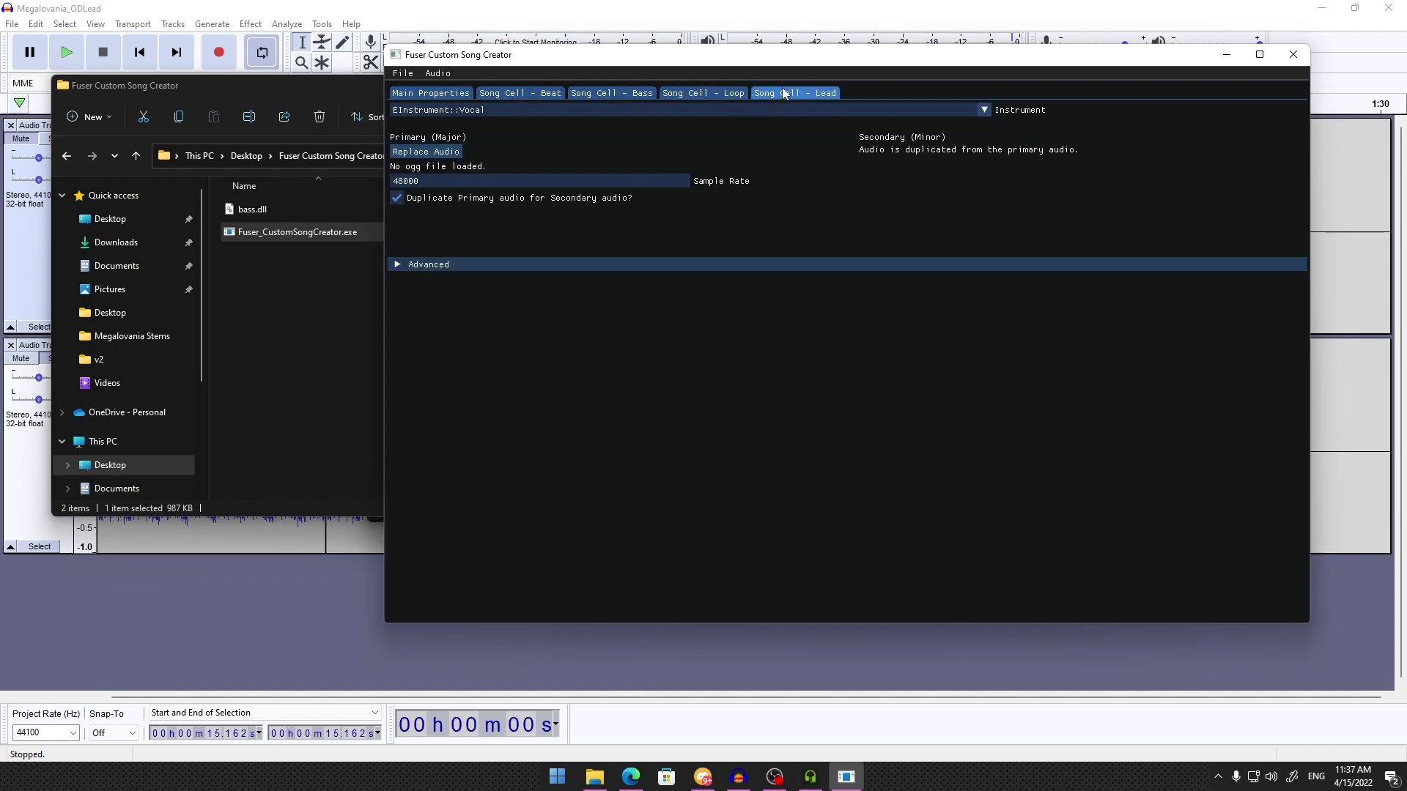
pyautogui.click(559, 93)
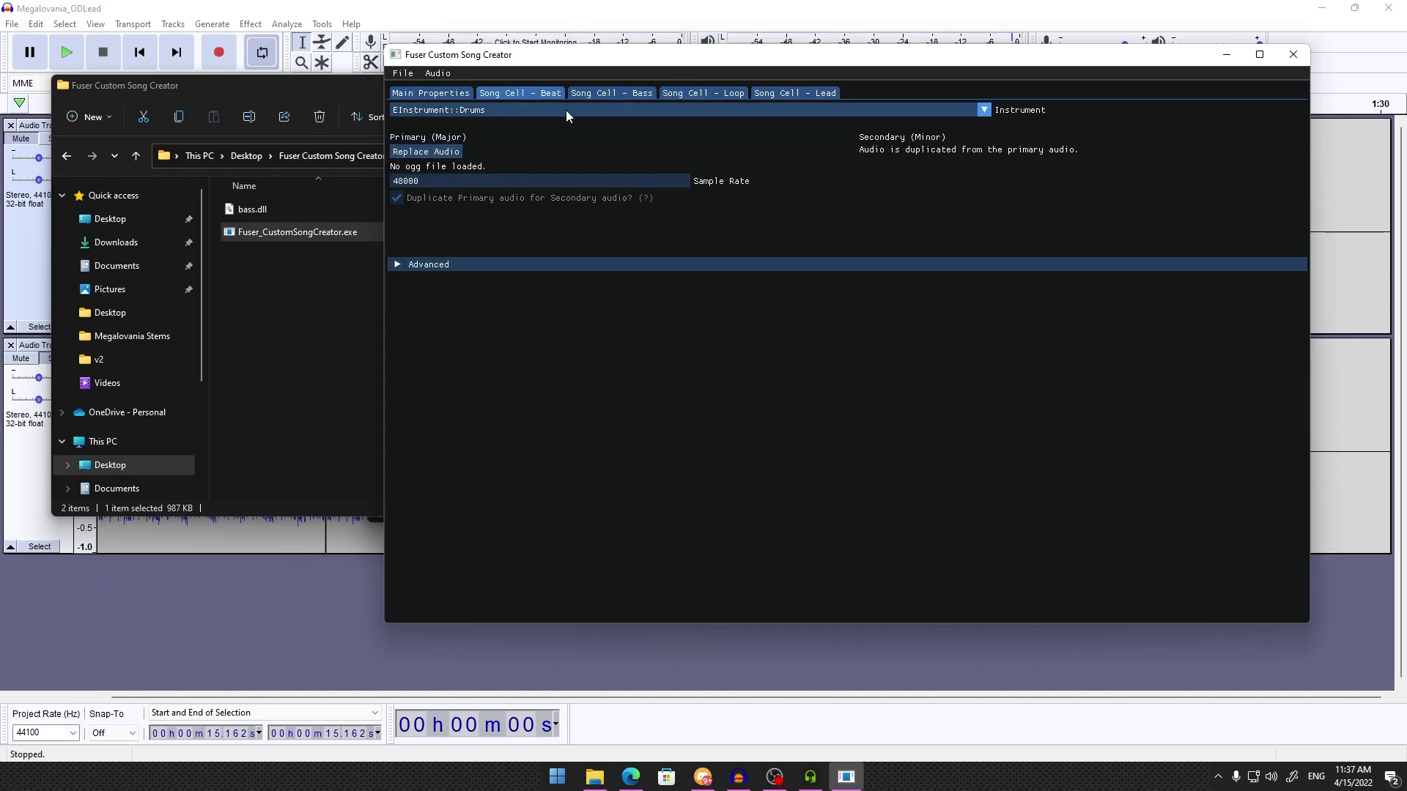
pyautogui.click(448, 151)
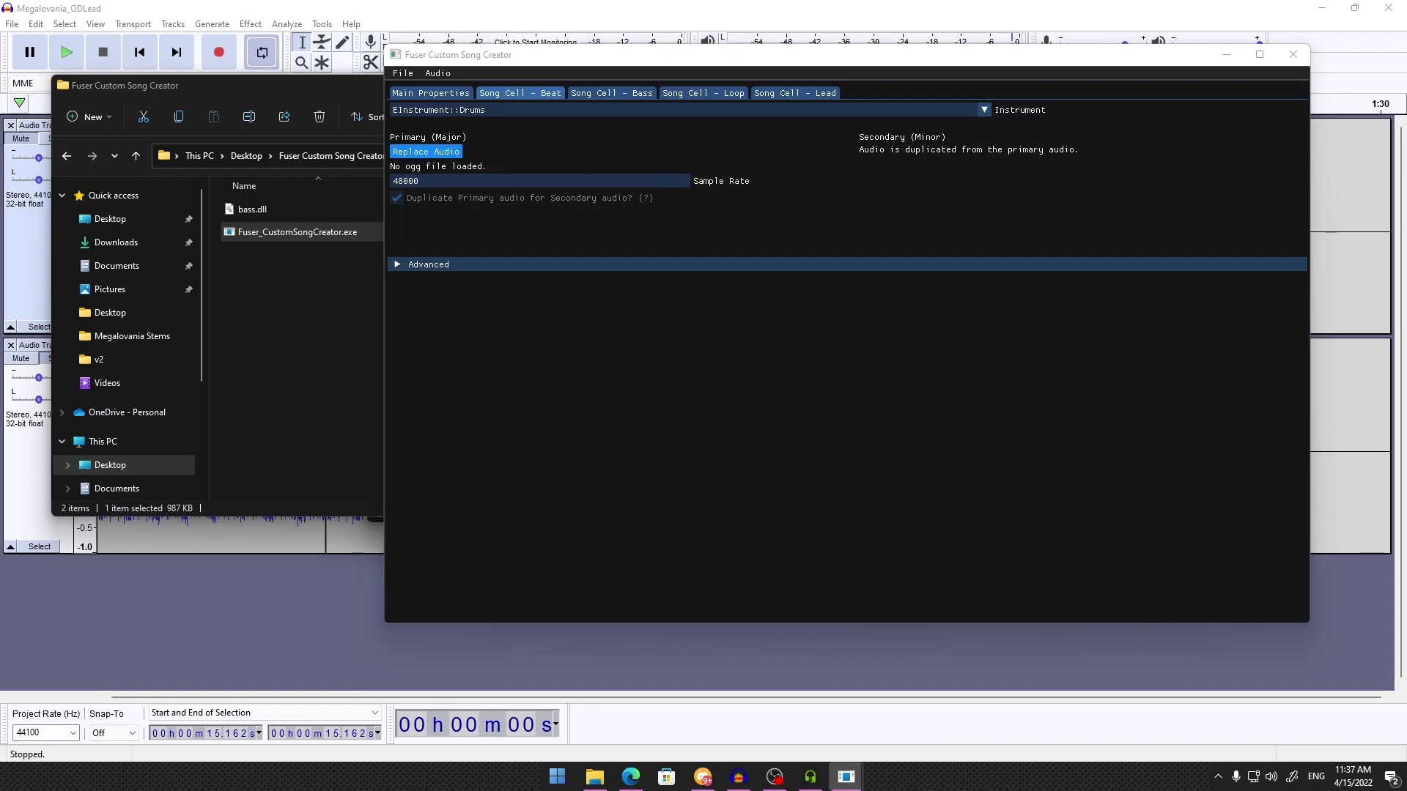
pyautogui.moveTo(109, 72); pyautogui.dragTo(519, 68)
pyautogui.doubleClick(402, 265)
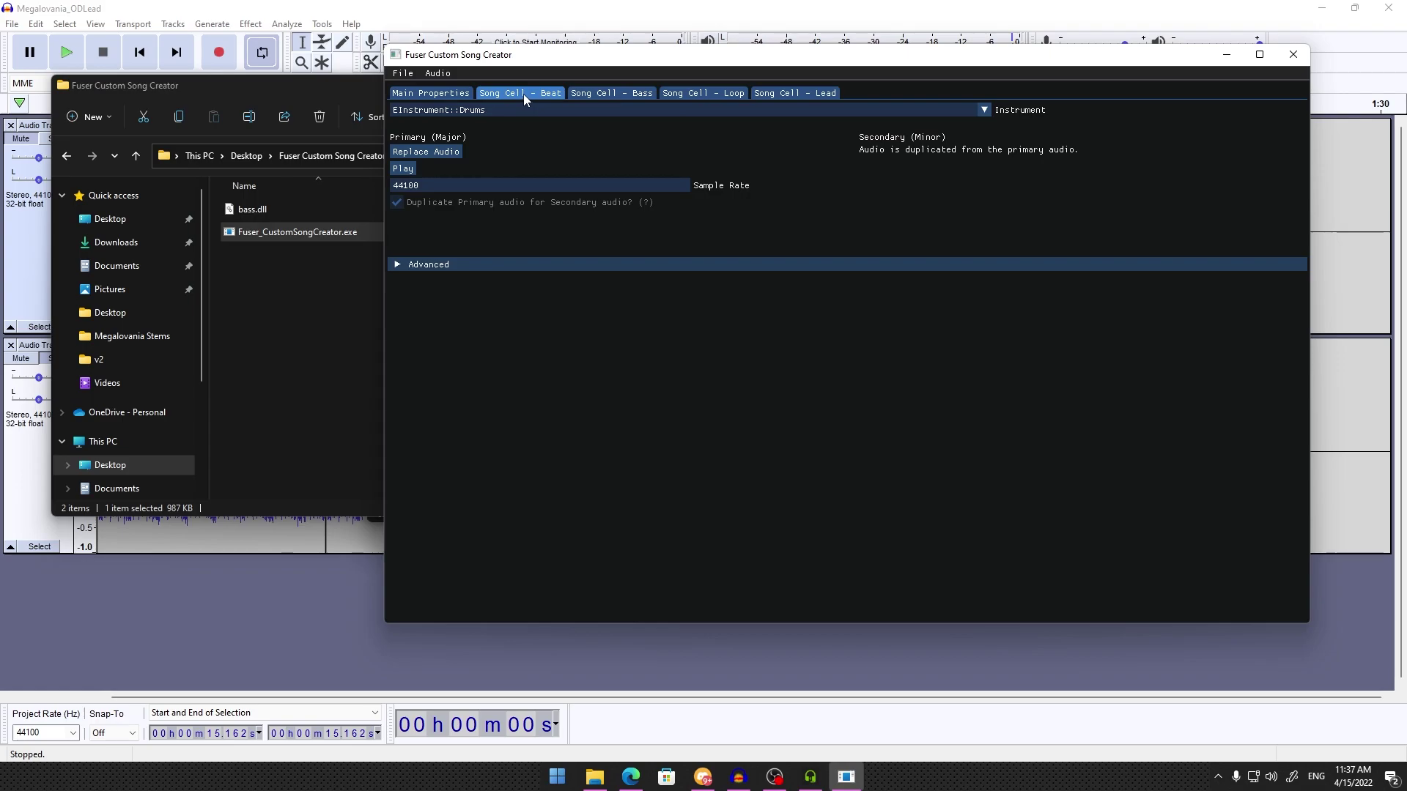
# Load Tutorial AIO.ogg as the primary audio of the Bass, Loop and Lead song cells
pyautogui.click(586, 93)
pyautogui.click(443, 152)
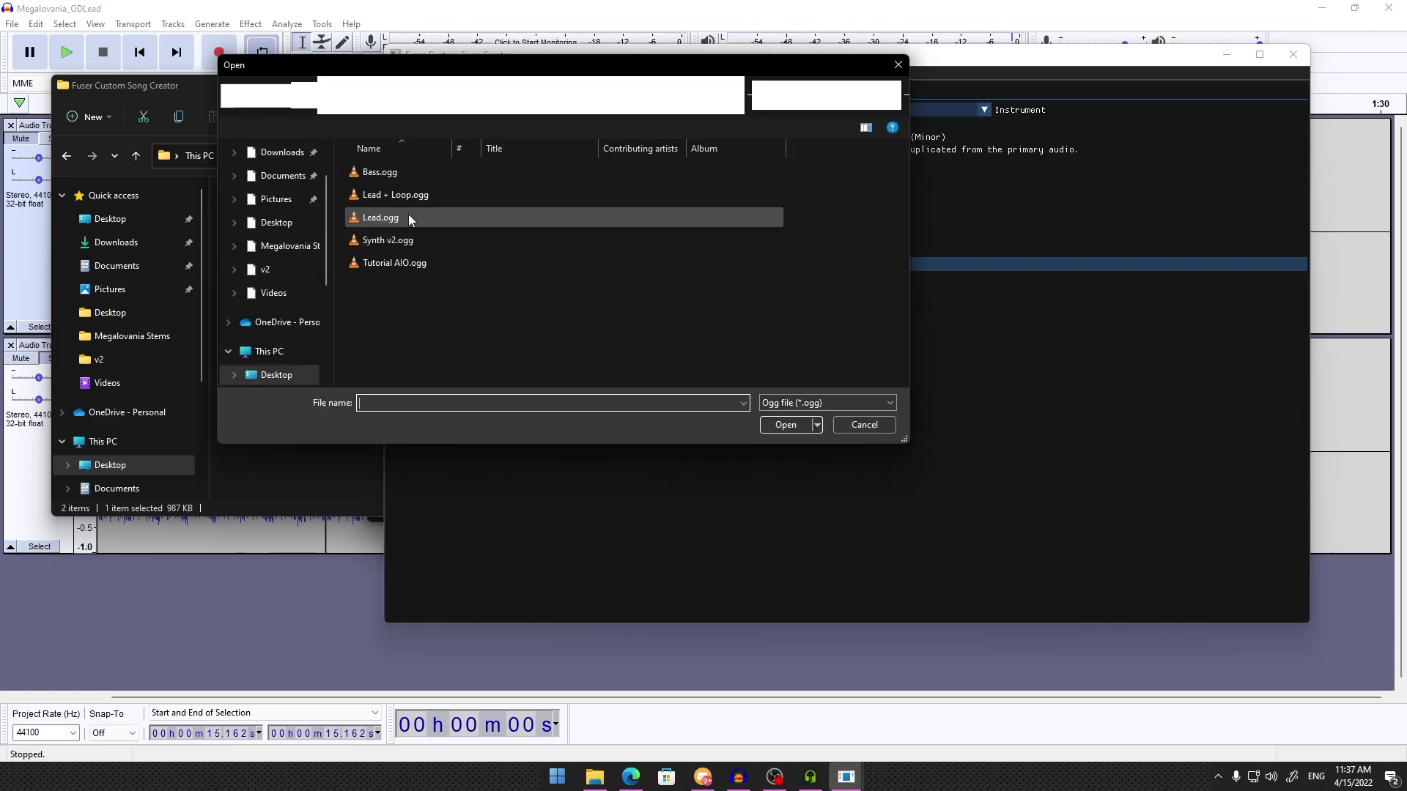
pyautogui.doubleClick(390, 267)
pyautogui.click(703, 93)
pyautogui.click(426, 152)
pyautogui.doubleClick(378, 264)
pyautogui.click(794, 94)
pyautogui.click(437, 149)
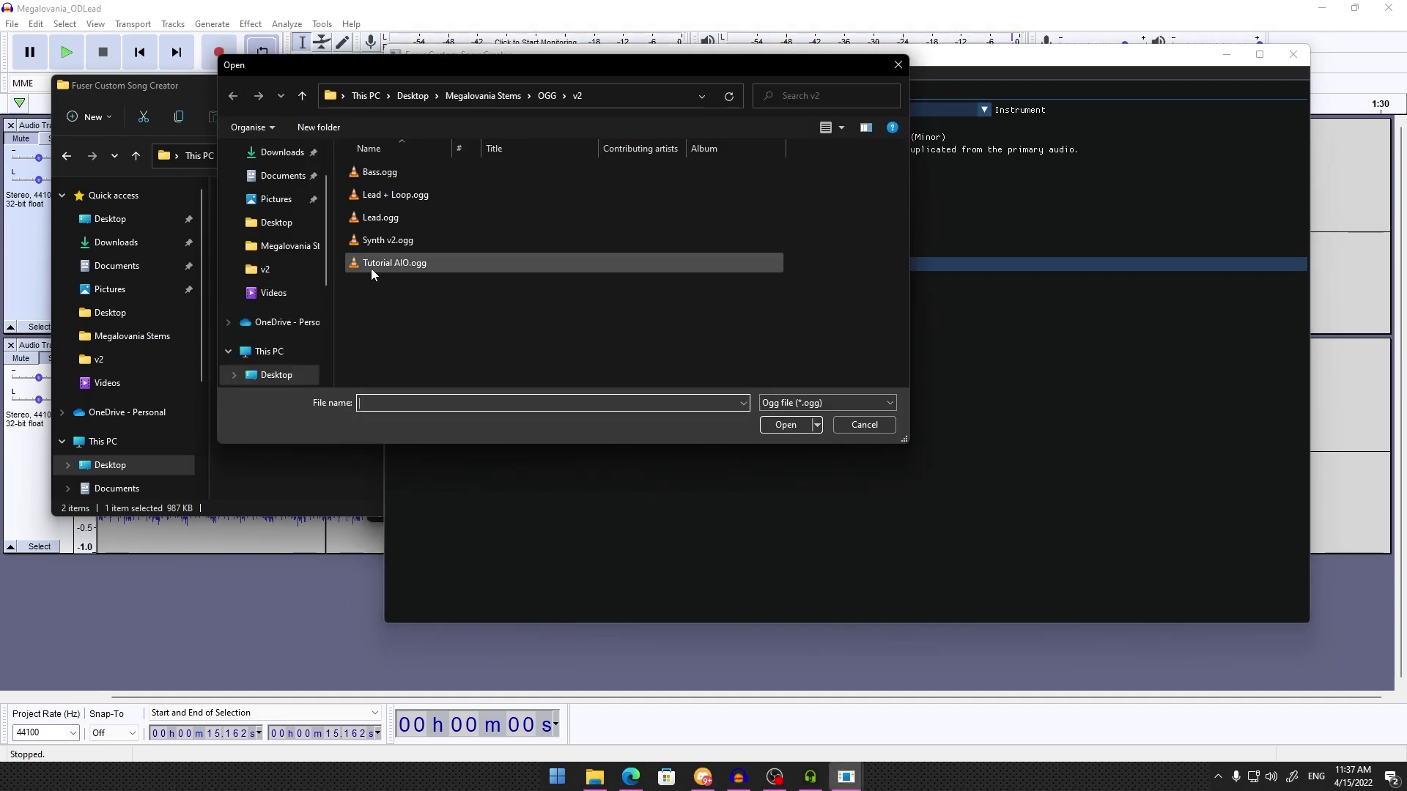
pyautogui.doubleClick(371, 267)
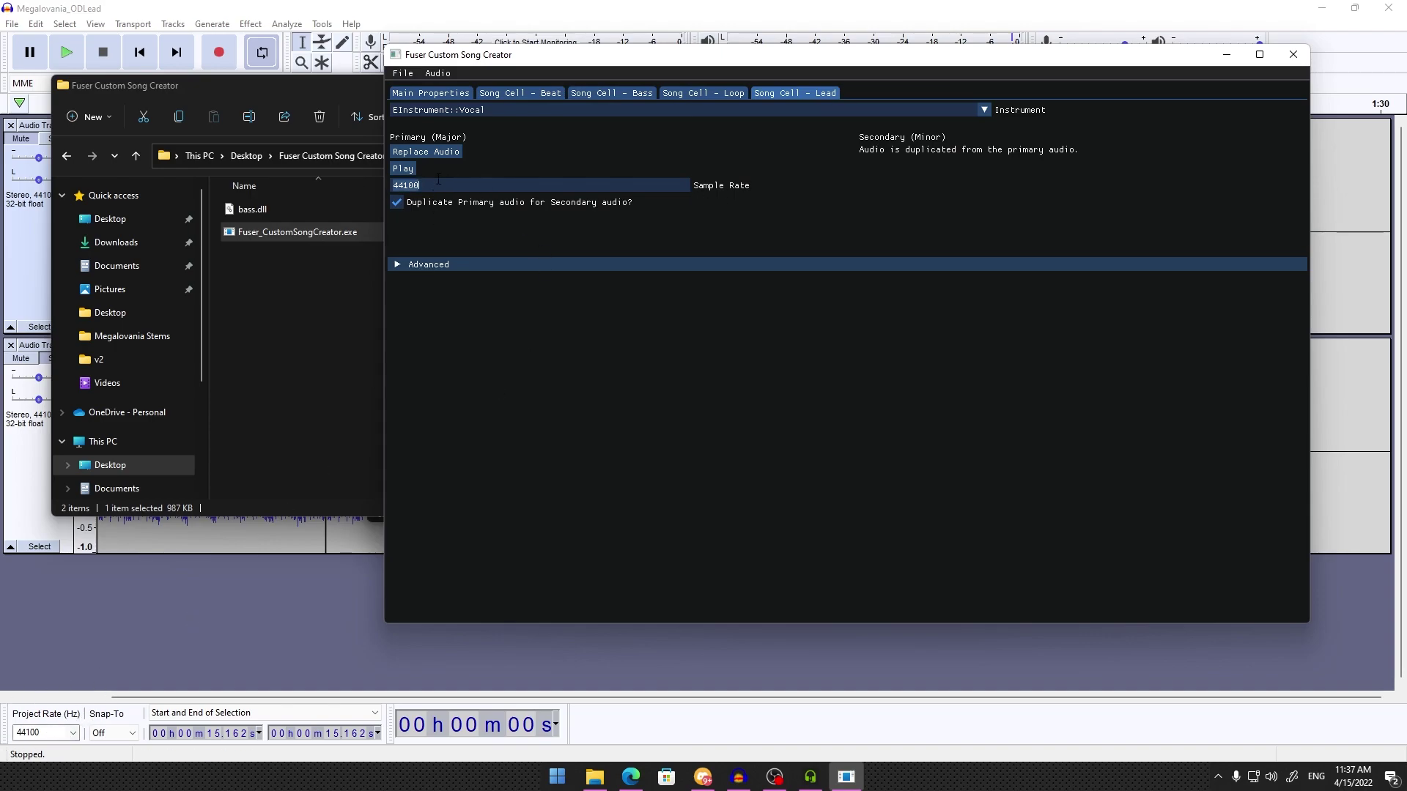
# Check the sample rate, instrument and secondary audio settings of the Beat, Bass, Loop and Lead song cells
pyautogui.click(663, 97)
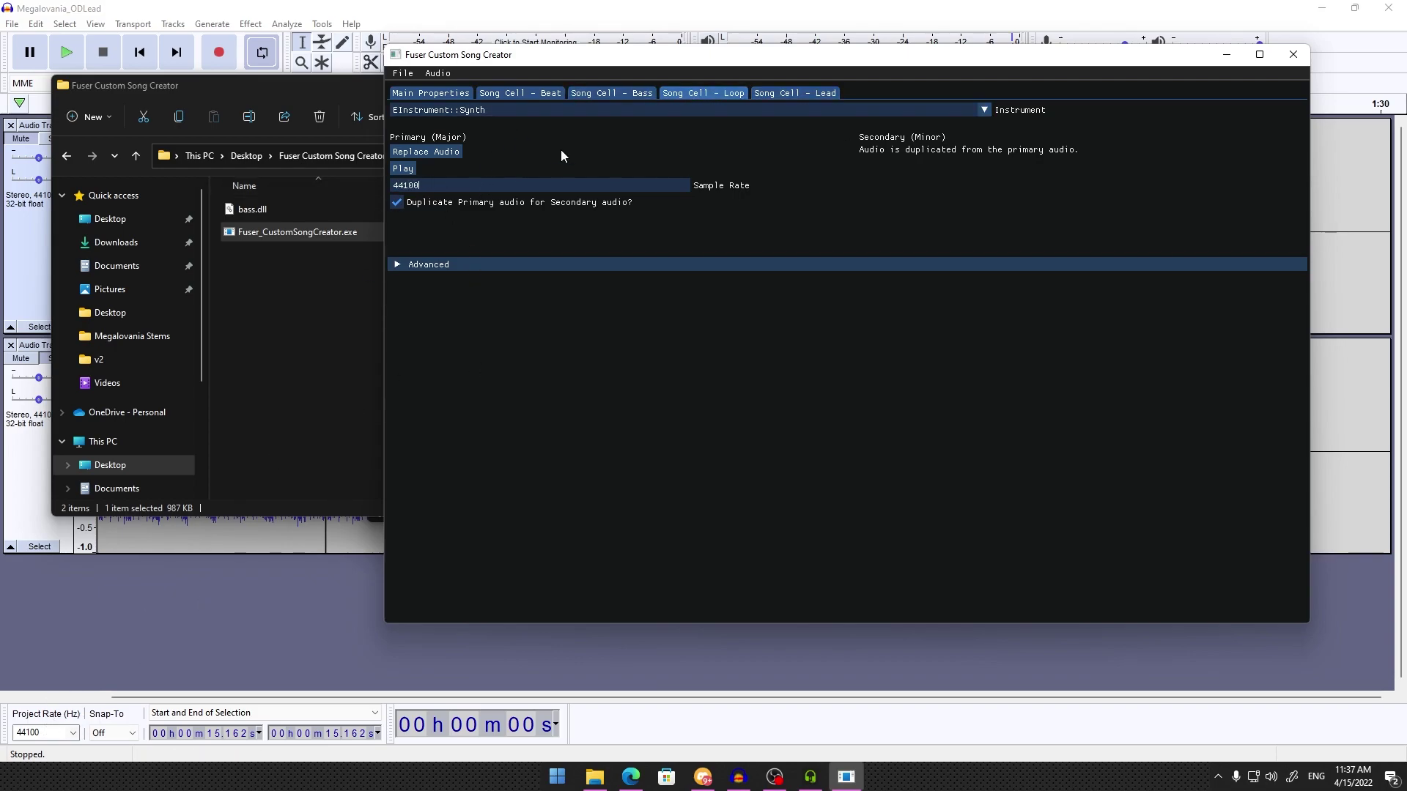
pyautogui.click(526, 94)
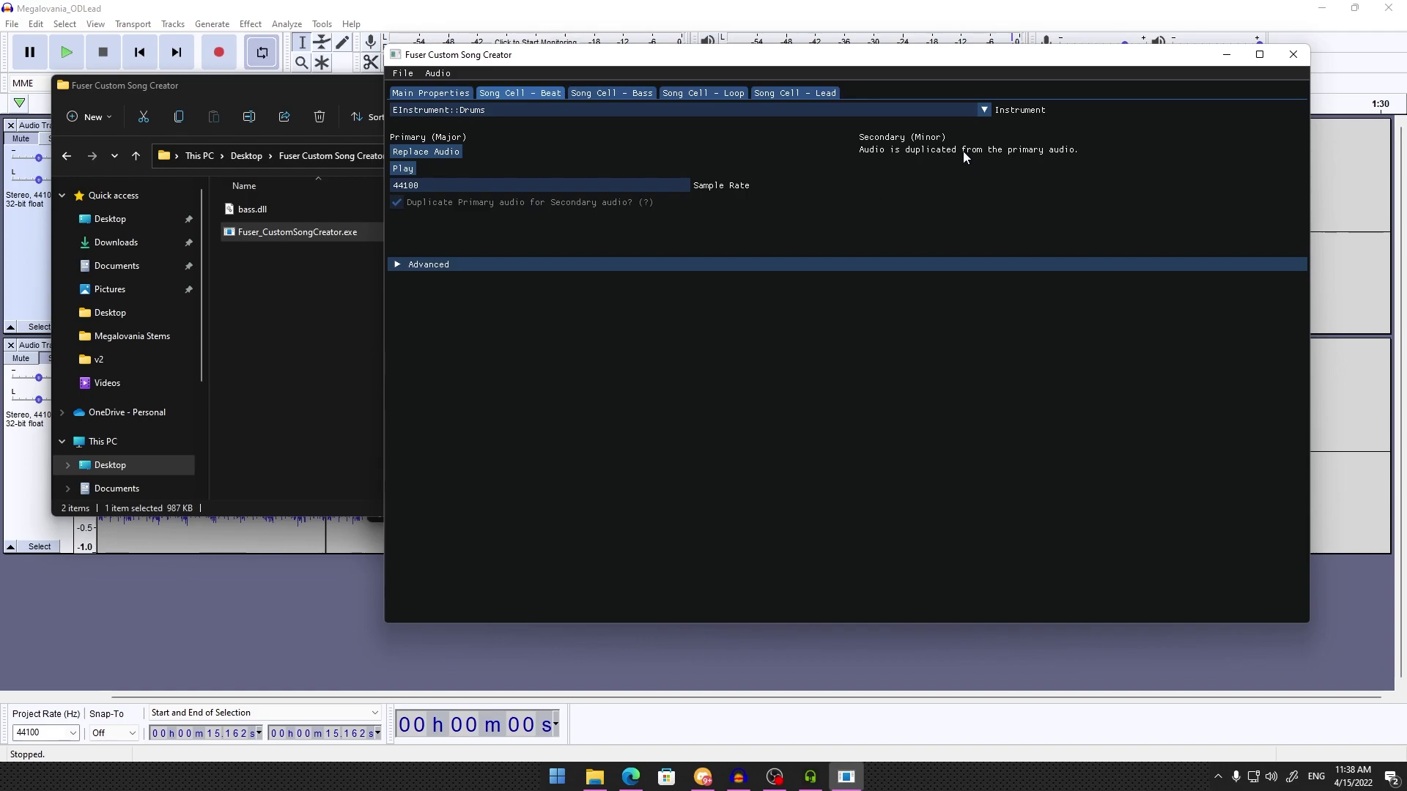
pyautogui.click(693, 93)
pyautogui.click(608, 93)
pyautogui.click(822, 94)
pyautogui.click(725, 94)
pyautogui.click(538, 93)
pyautogui.click(608, 94)
pyautogui.click(703, 93)
pyautogui.click(783, 91)
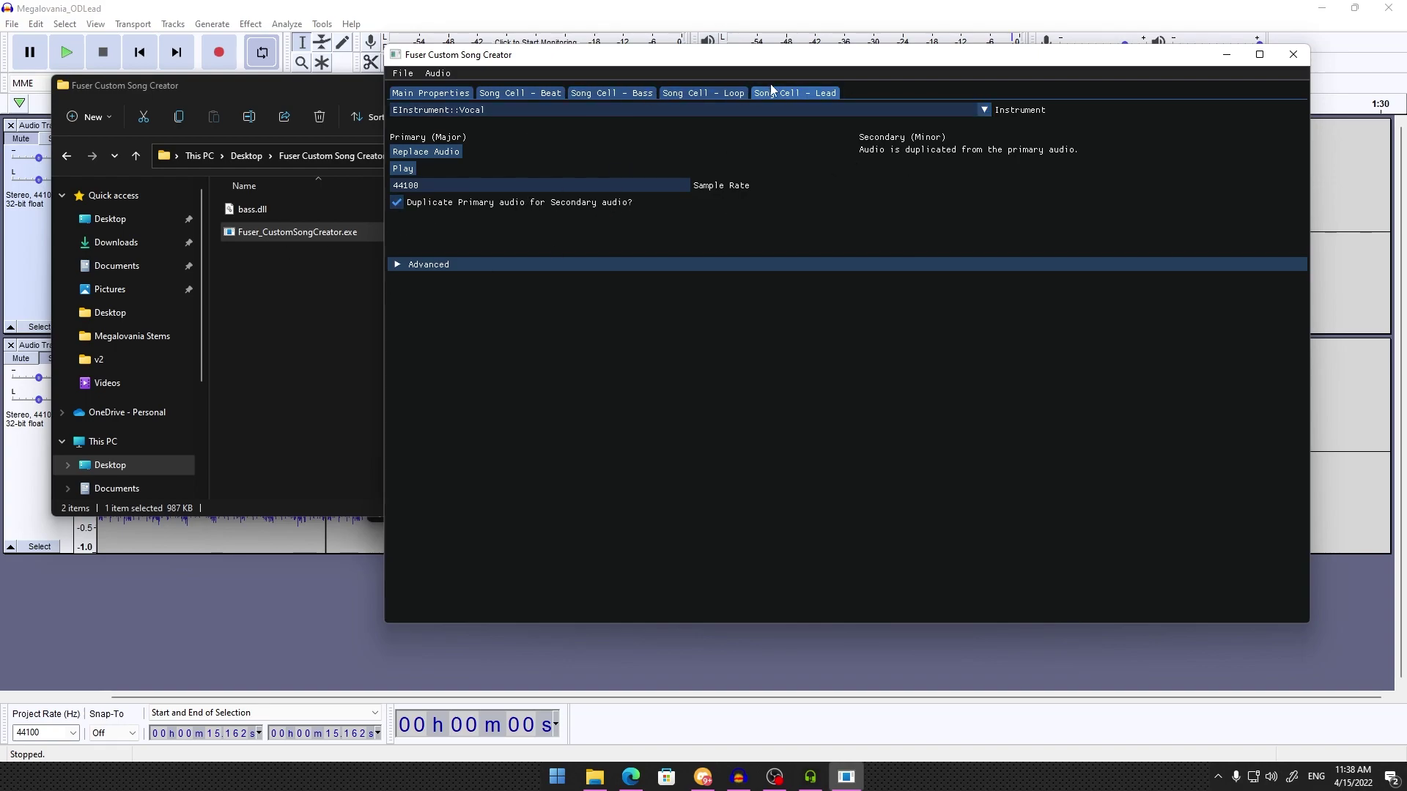
# Set the Lead song cell's instrument to EInstrument::Synth
pyautogui.click(680, 109)
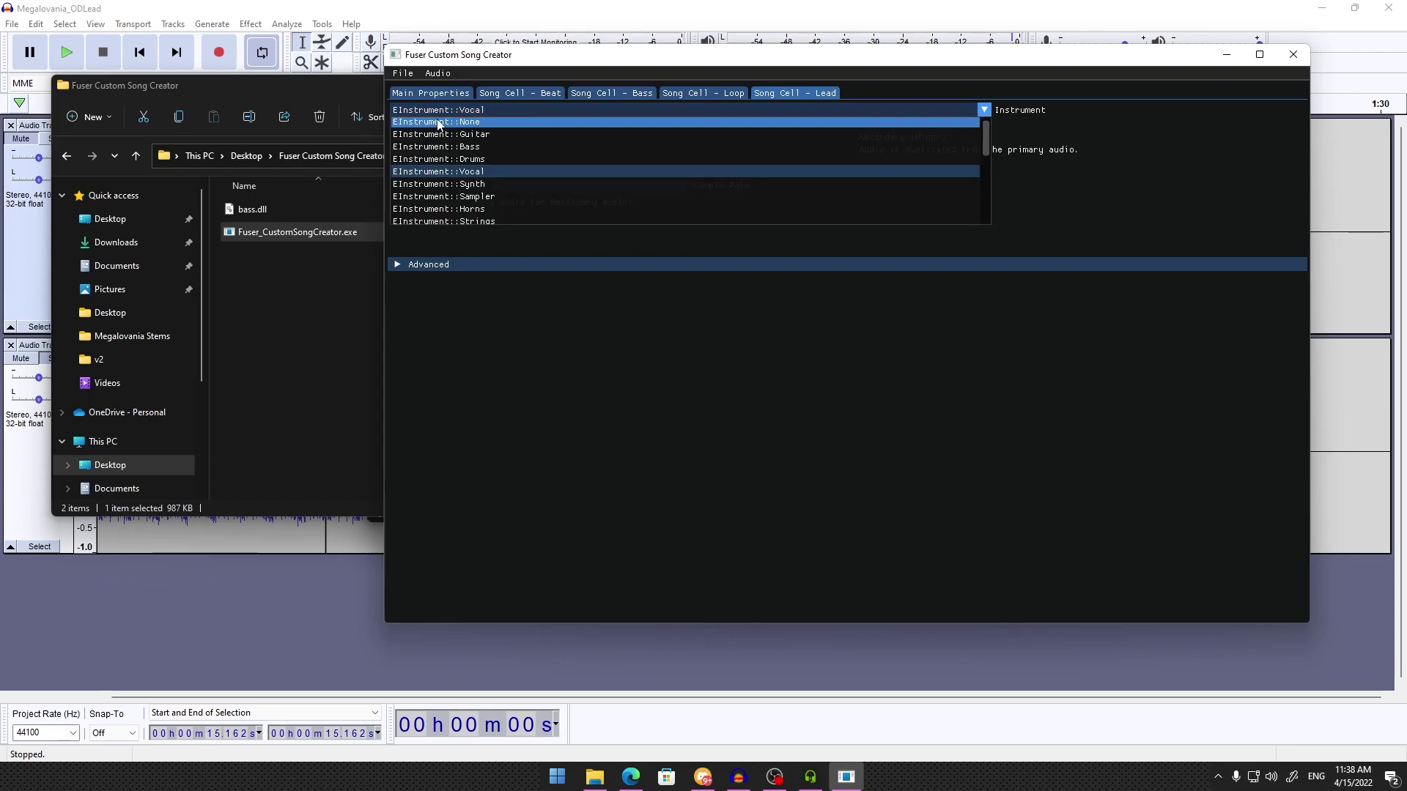
pyautogui.click(481, 184)
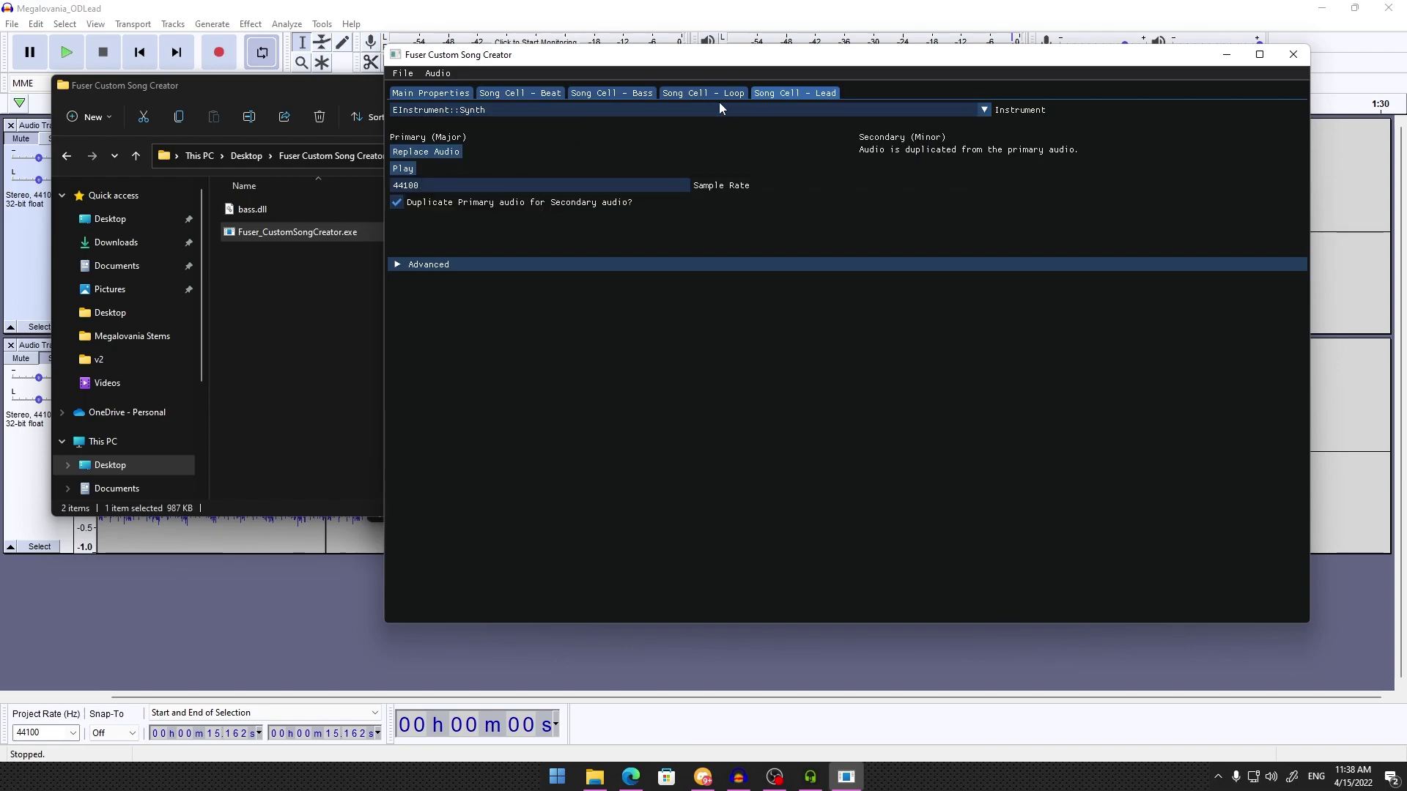
pyautogui.click(525, 111)
pyautogui.click(534, 187)
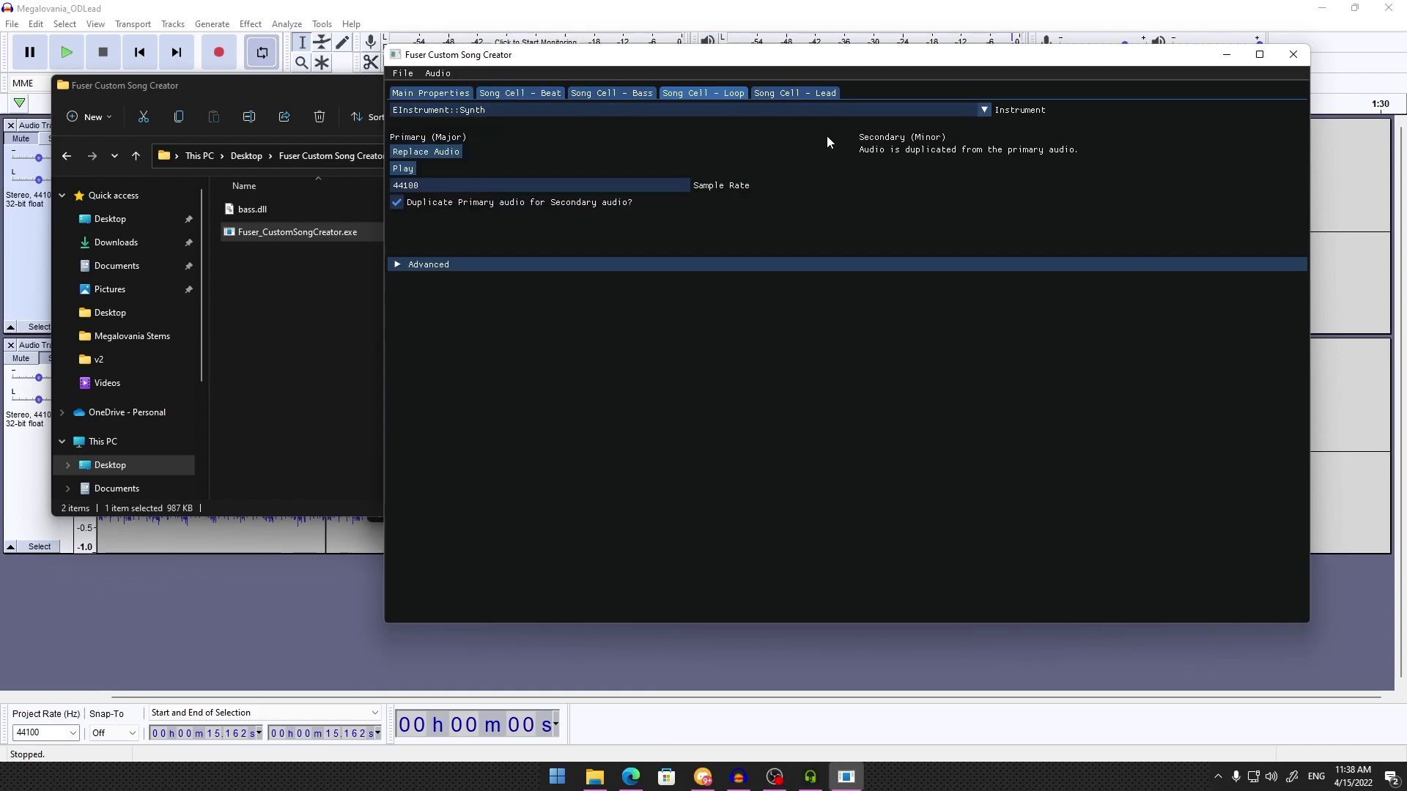
# Examine the Loop cell's advanced Fusion and MIDI file options and return to the song's main properties
pyautogui.click(435, 264)
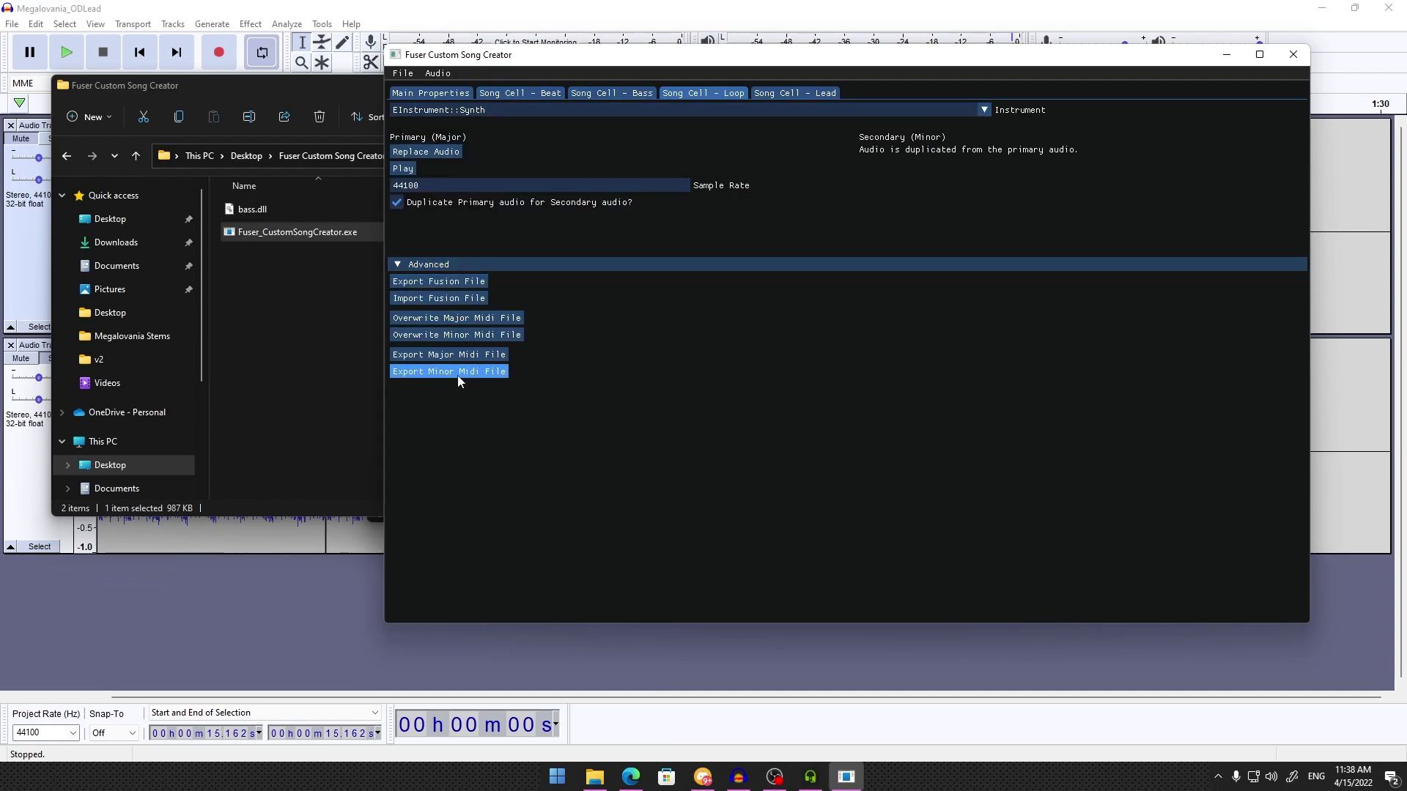
pyautogui.click(454, 264)
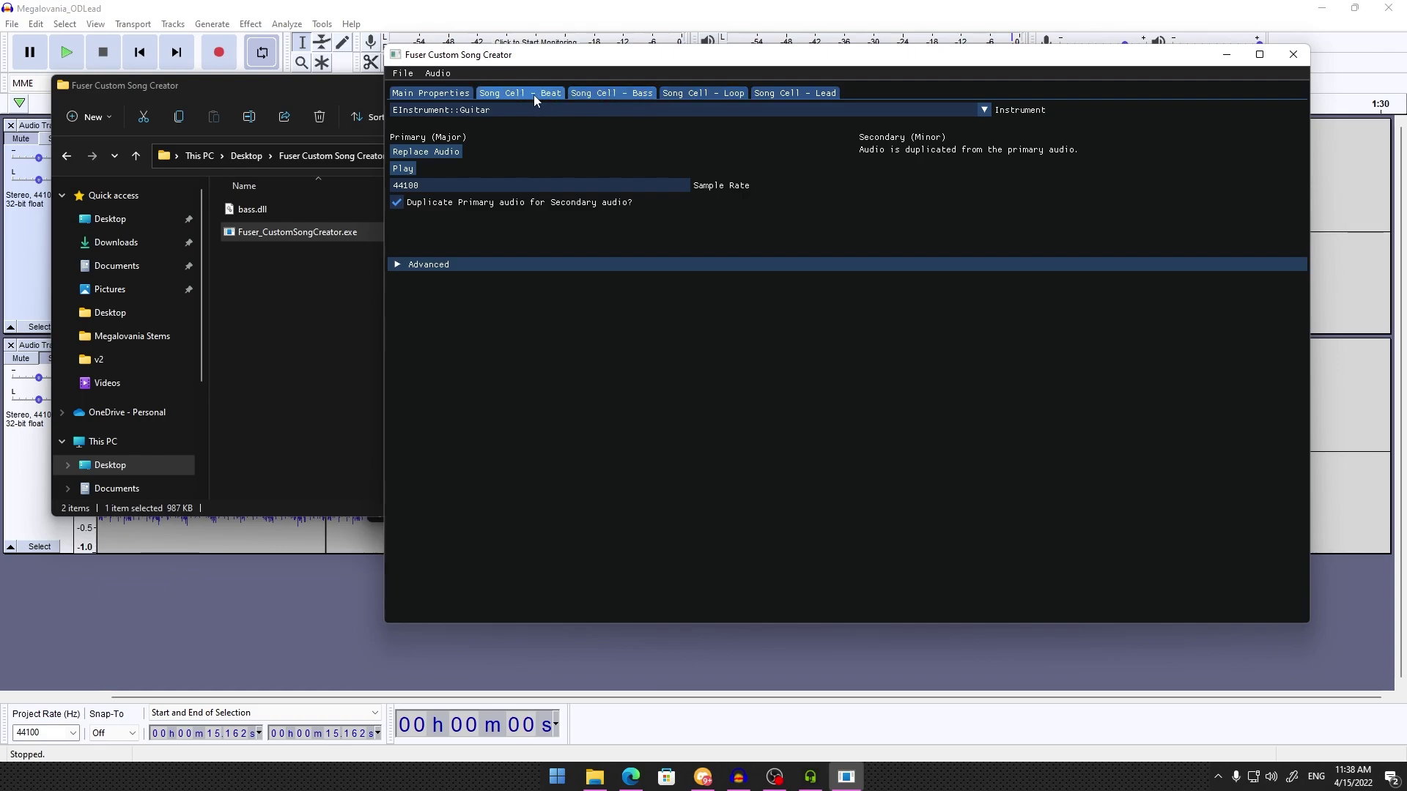
pyautogui.click(466, 94)
pyautogui.click(598, 94)
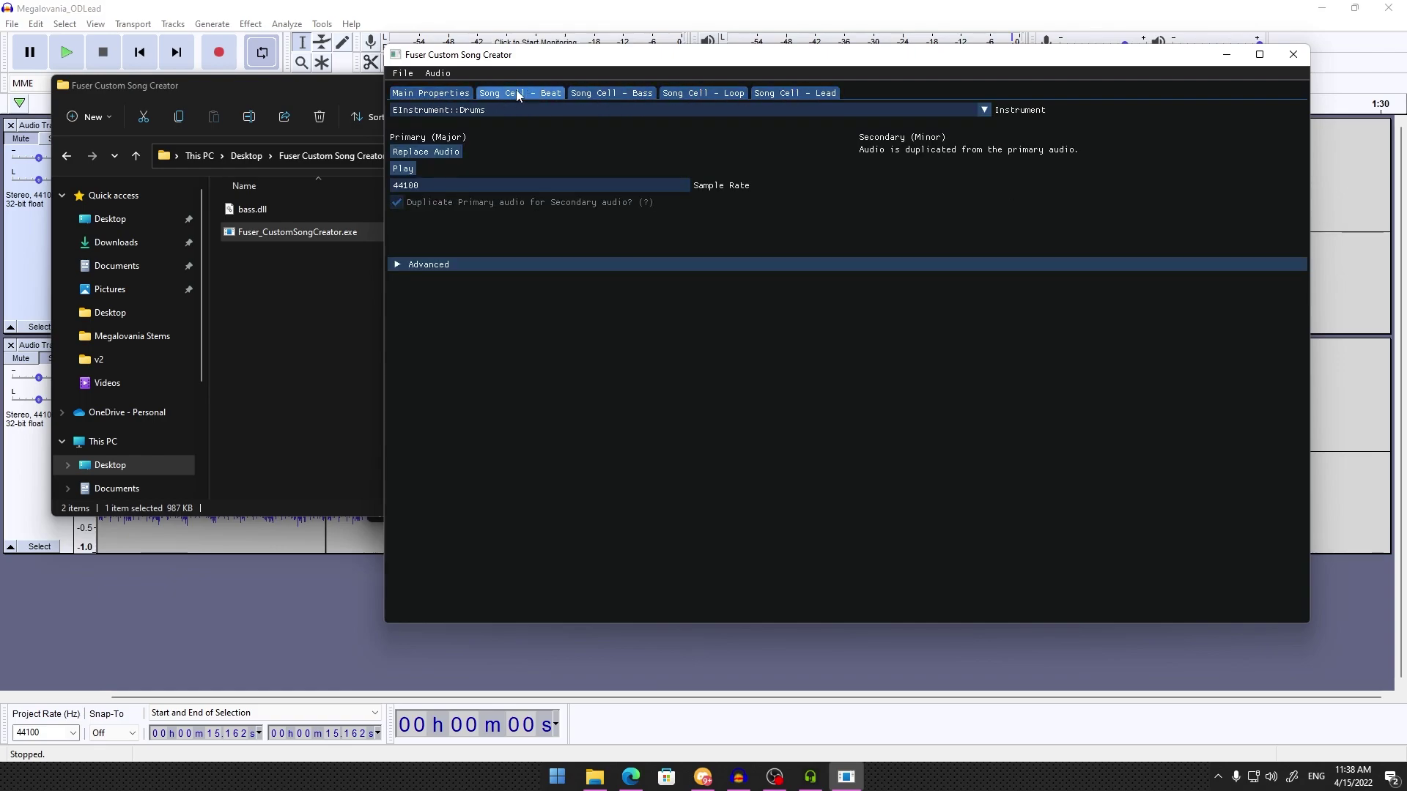
pyautogui.click(437, 94)
# Save the custom song as mega_tutorial_P.pak in the Megalovania Stems\OGG\v2 folder
pyautogui.moveTo(453, 64); pyautogui.dragTo(493, 57)
pyautogui.click(455, 67)
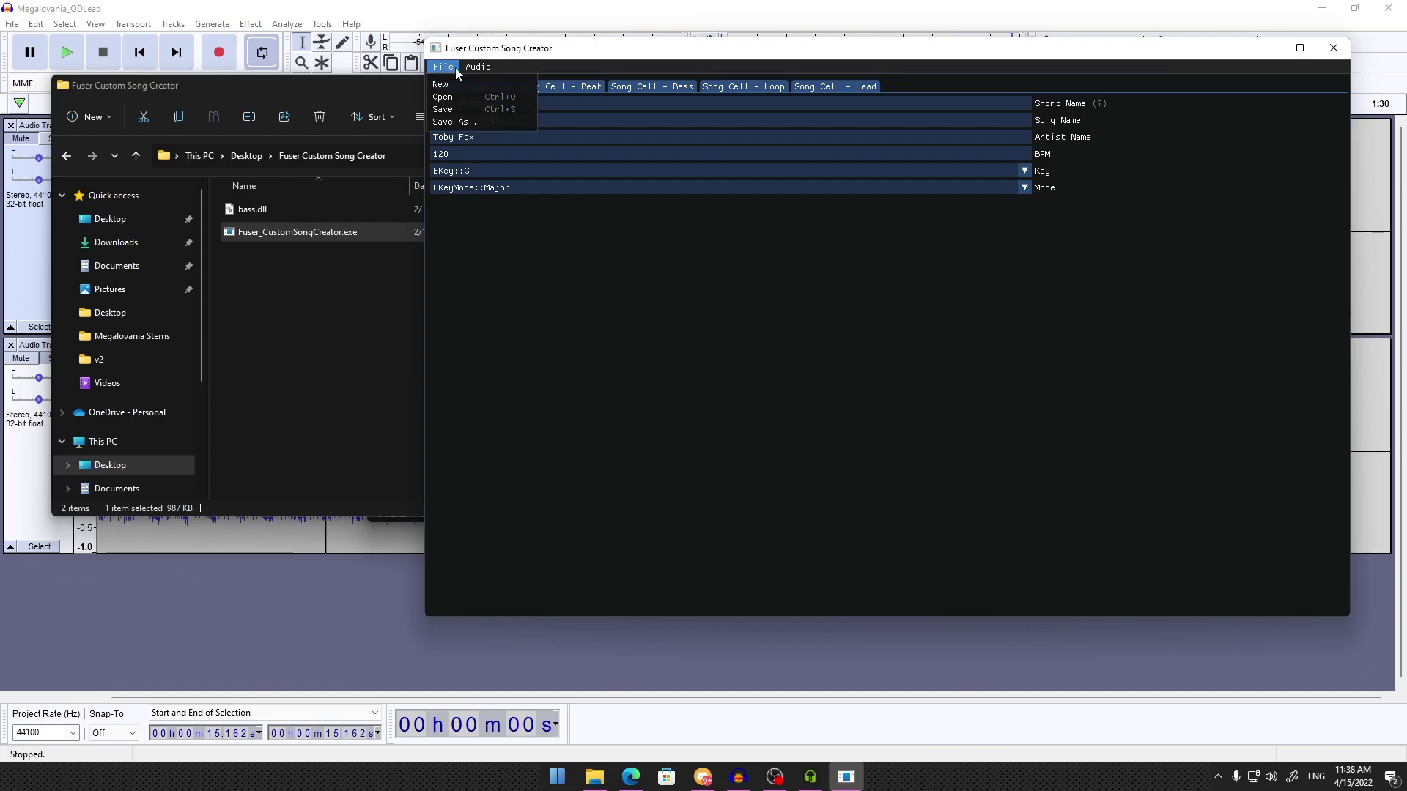
pyautogui.click(471, 122)
pyautogui.moveTo(499, 51); pyautogui.dragTo(467, 80)
pyautogui.moveTo(332, 389); pyautogui.dragTo(483, 121)
pyautogui.click(364, 388)
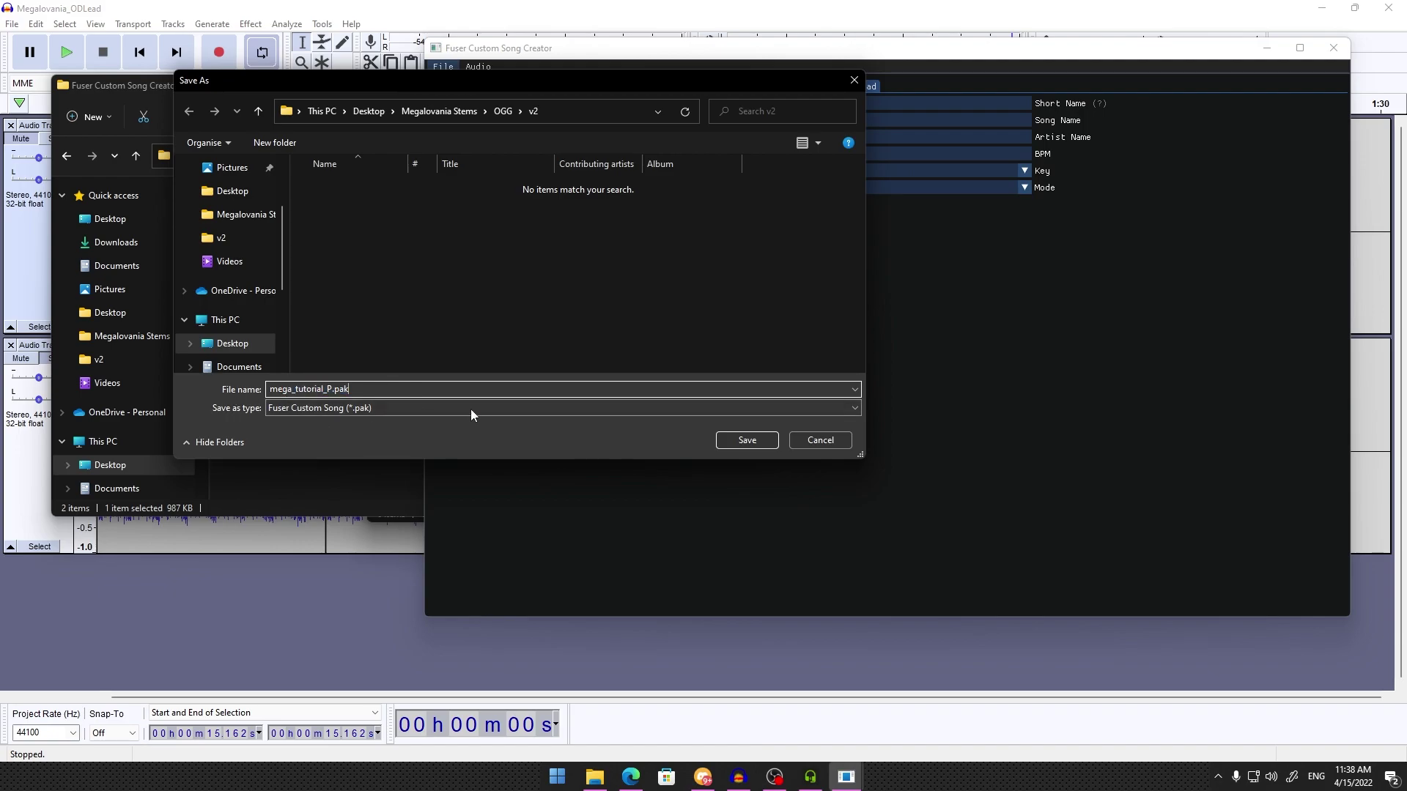
pyautogui.click(742, 442)
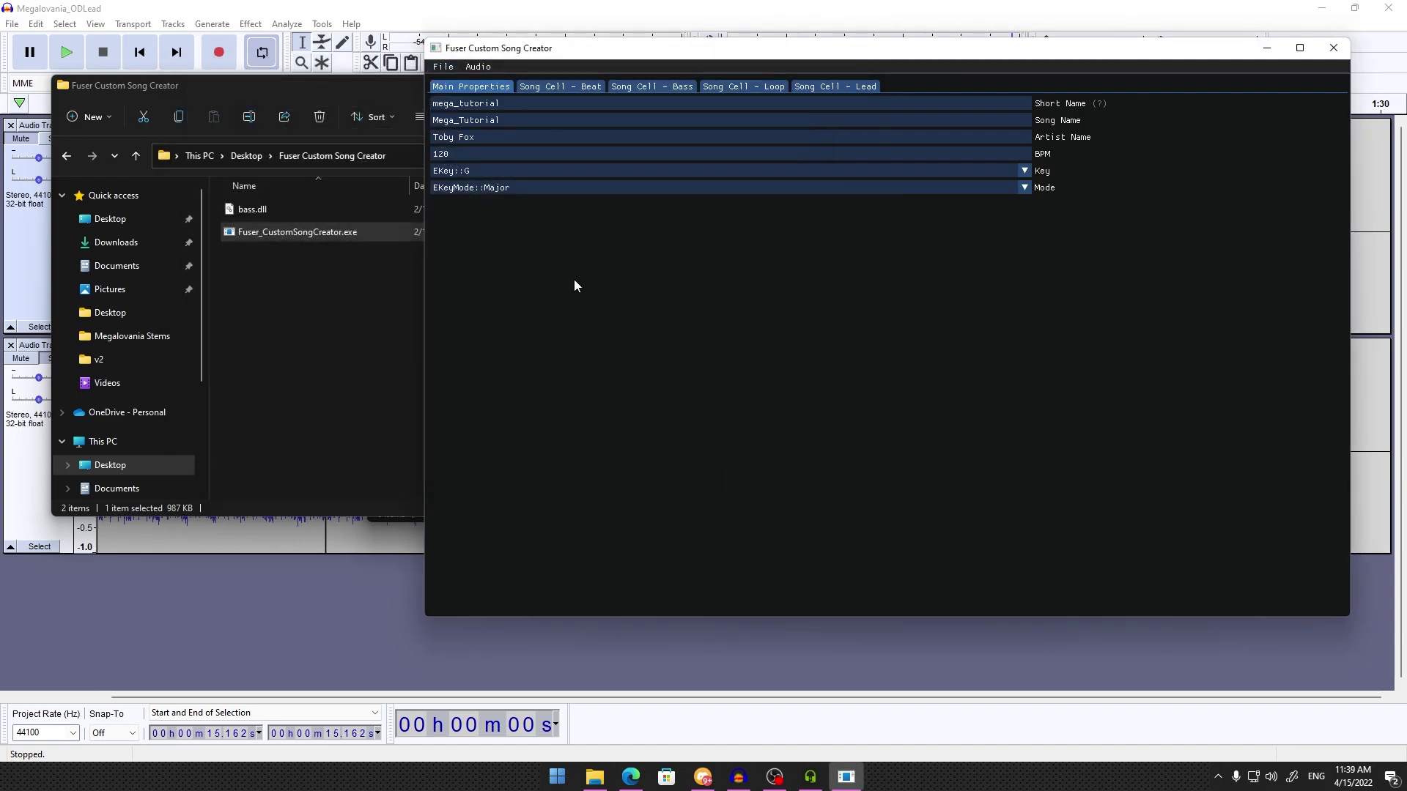
# In File Explorer, move mega_tutorial_P.pak and mega_tutorial_P.sig from the v2 folder into Fuser's Content\Paks\custom_songs folder
pyautogui.moveTo(593, 783)
pyautogui.click(684, 666)
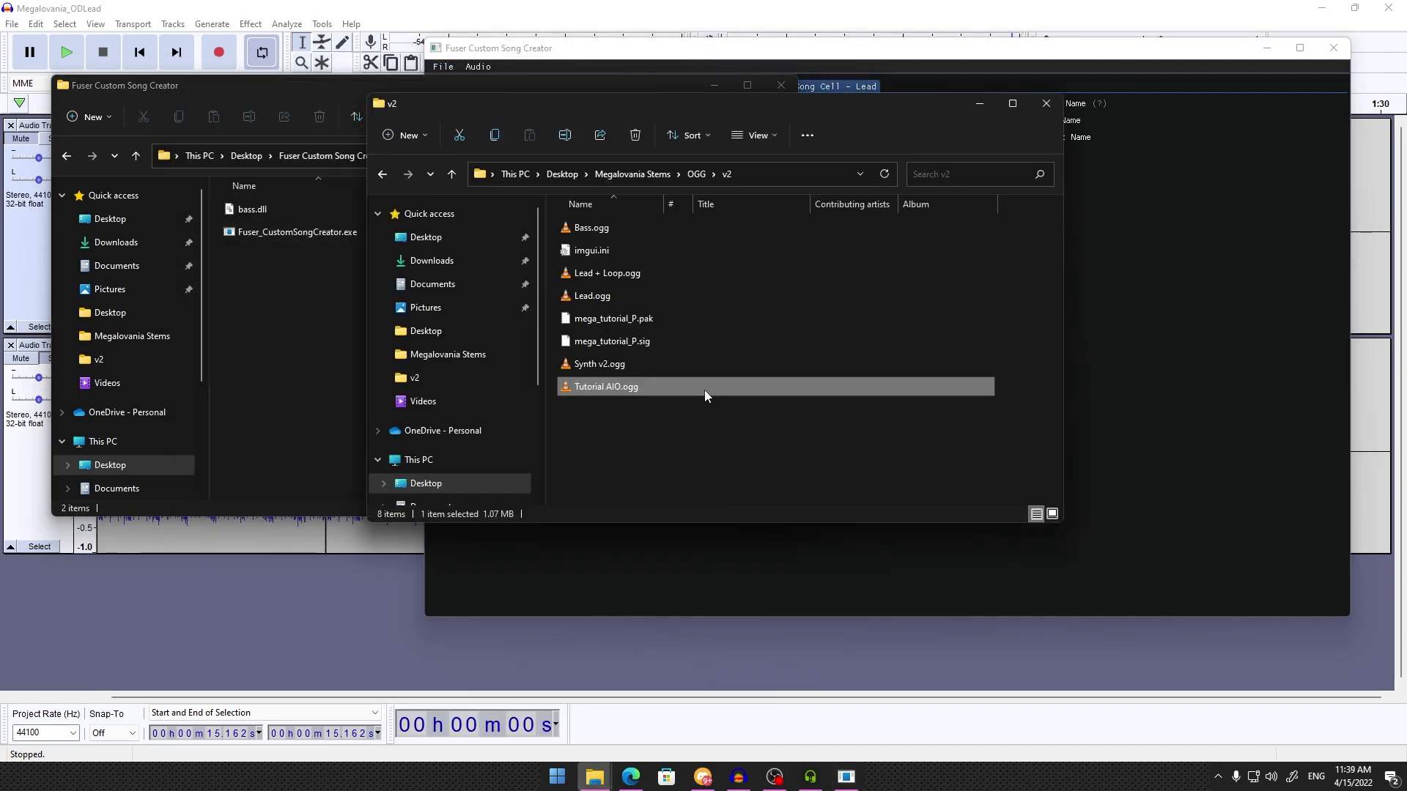
pyautogui.click(642, 341)
pyautogui.keyDown('ctrl'); pyautogui.click(636, 318); pyautogui.keyUp('ctrl')
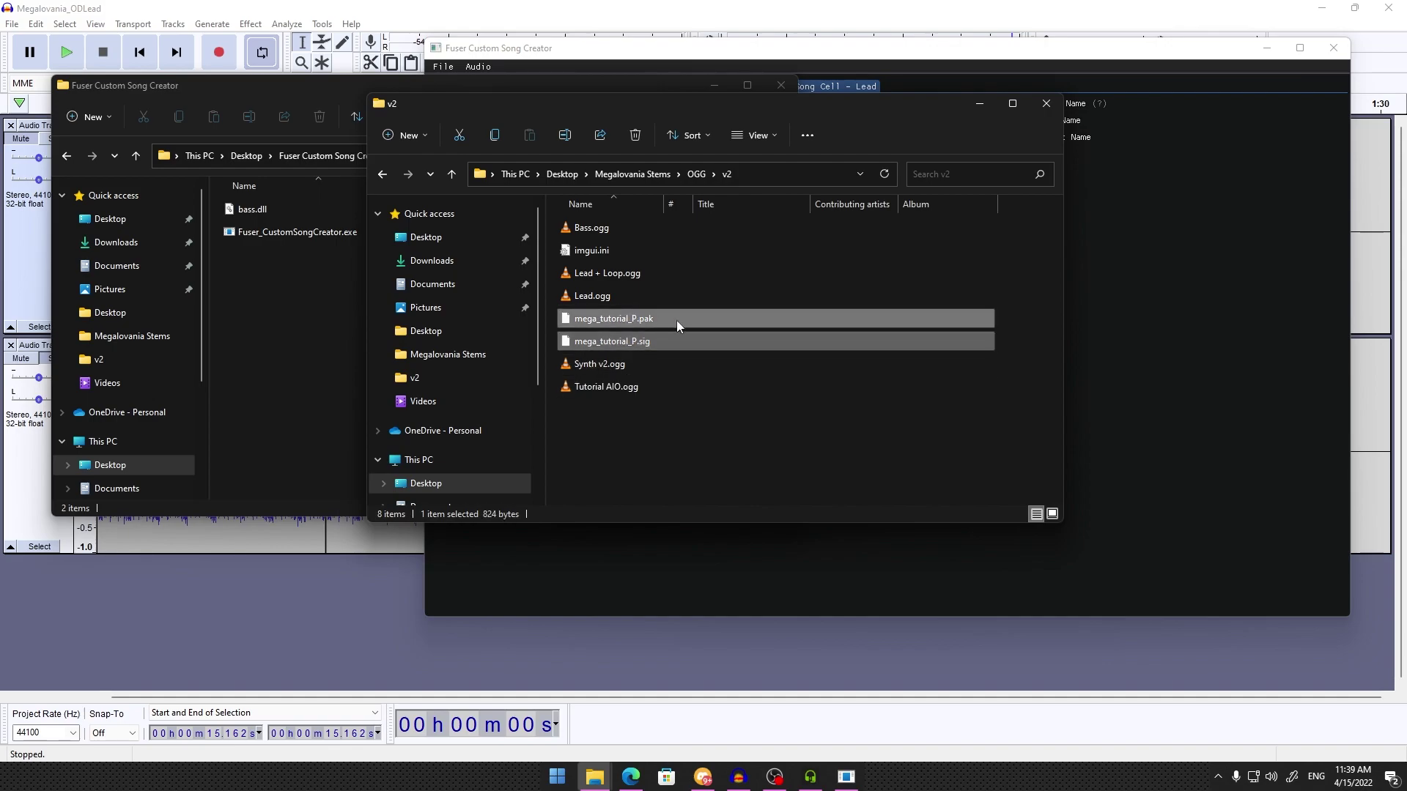
pyautogui.moveTo(757, 107); pyautogui.dragTo(500, 65)
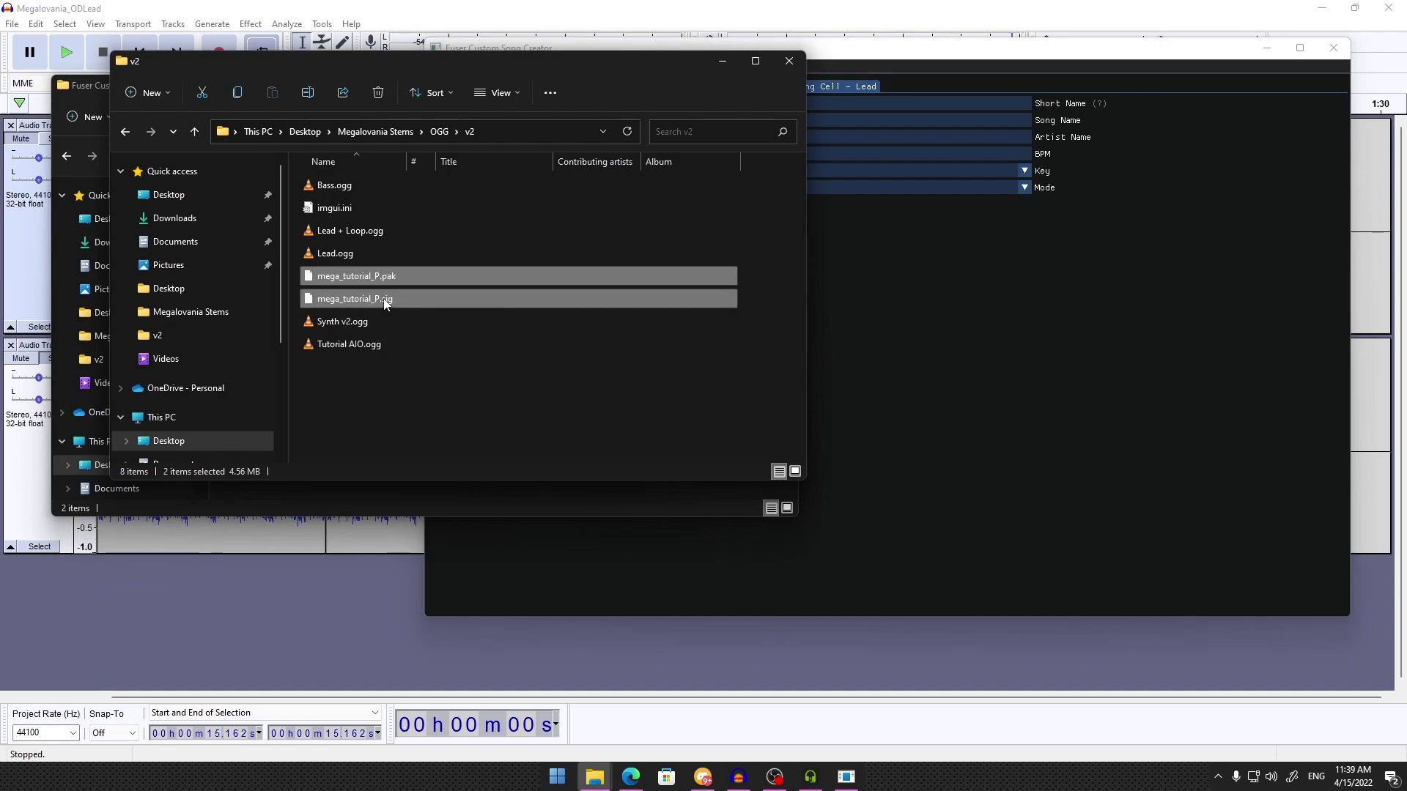
pyautogui.click(595, 776)
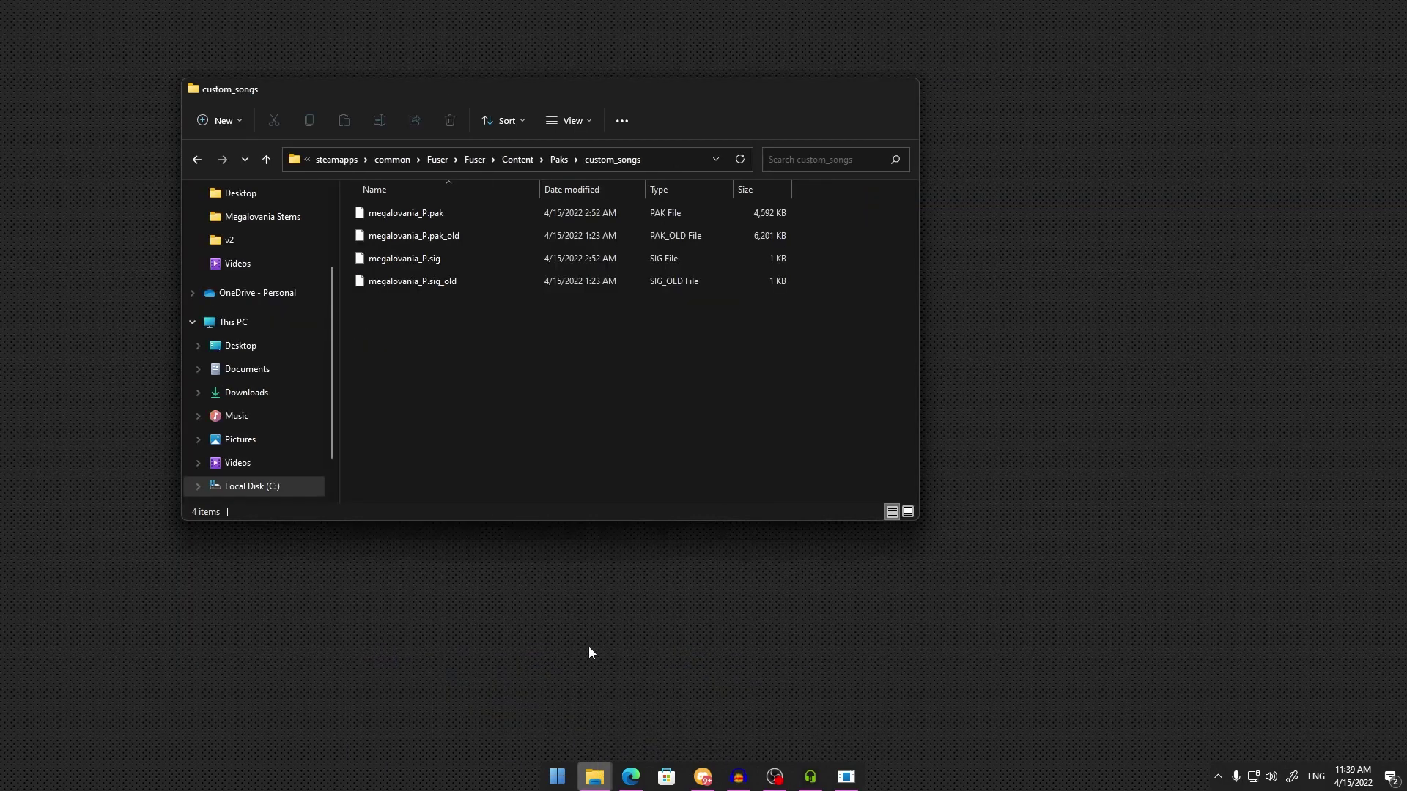
pyautogui.click(588, 647)
pyautogui.moveTo(518, 93); pyautogui.dragTo(872, 74)
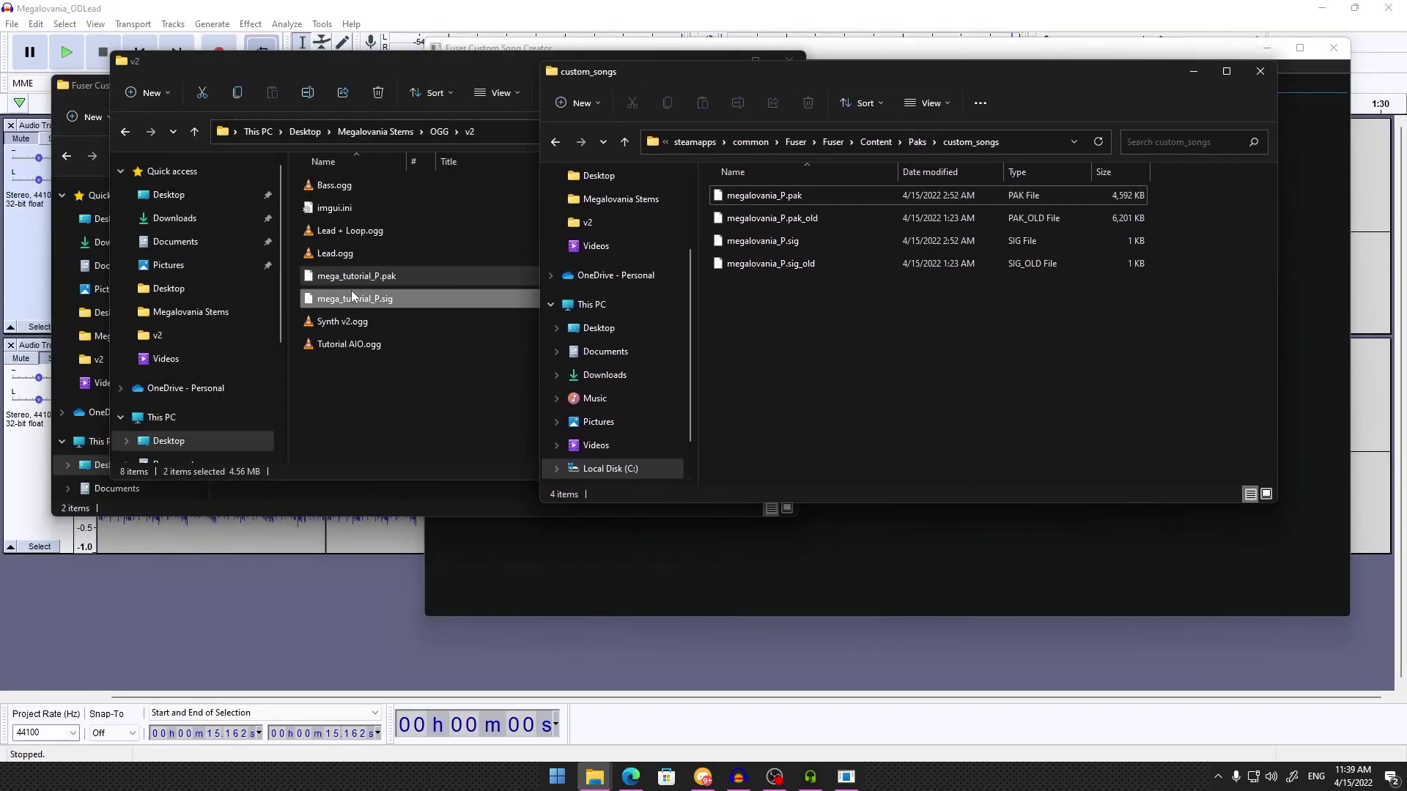
pyautogui.moveTo(342, 276); pyautogui.dragTo(805, 363)
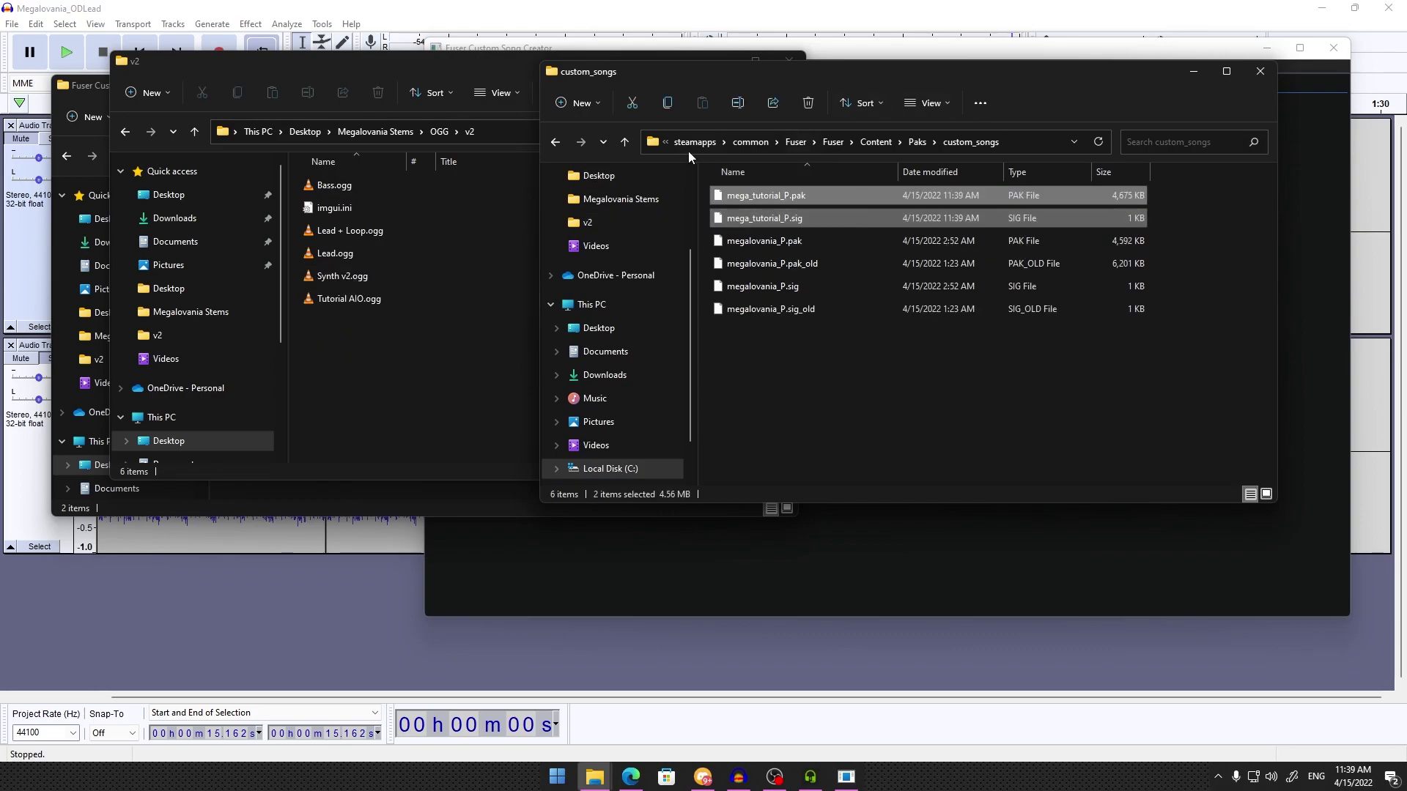
# Select mega_tutorial_P.pak and mega_tutorial_P.sig in the custom_songs folder
pyautogui.moveTo(734, 79); pyautogui.dragTo(559, 166)
pyautogui.click(658, 469)
pyautogui.click(615, 283)
pyautogui.keyDown('shift'); pyautogui.click(616, 306); pyautogui.keyUp('shift')
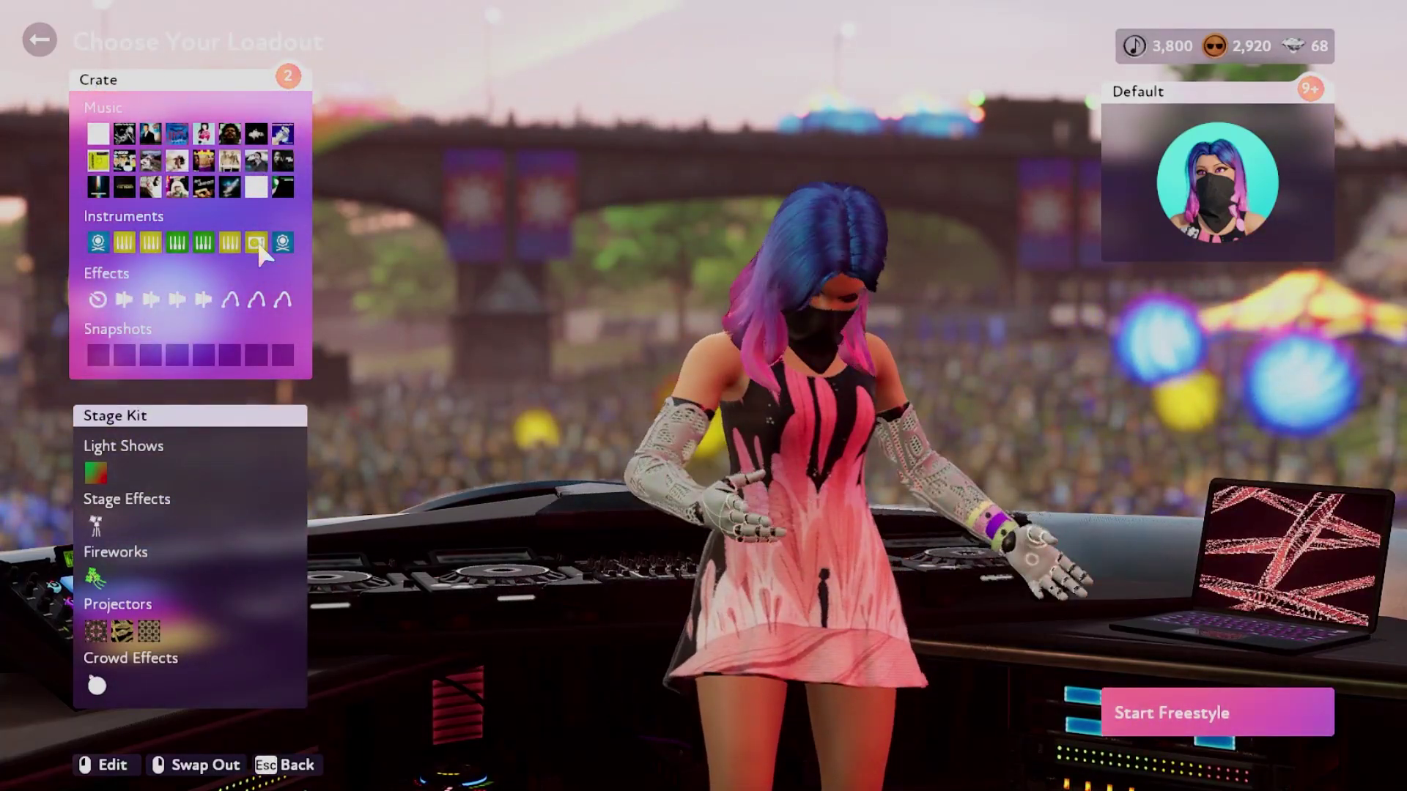
# In Fuser's freestyle loadout, open the crate, locate Mega_Tutorial in the song list and return to the loadout
pyautogui.click(259, 248)
pyautogui.scroll(-4, 979, 534)
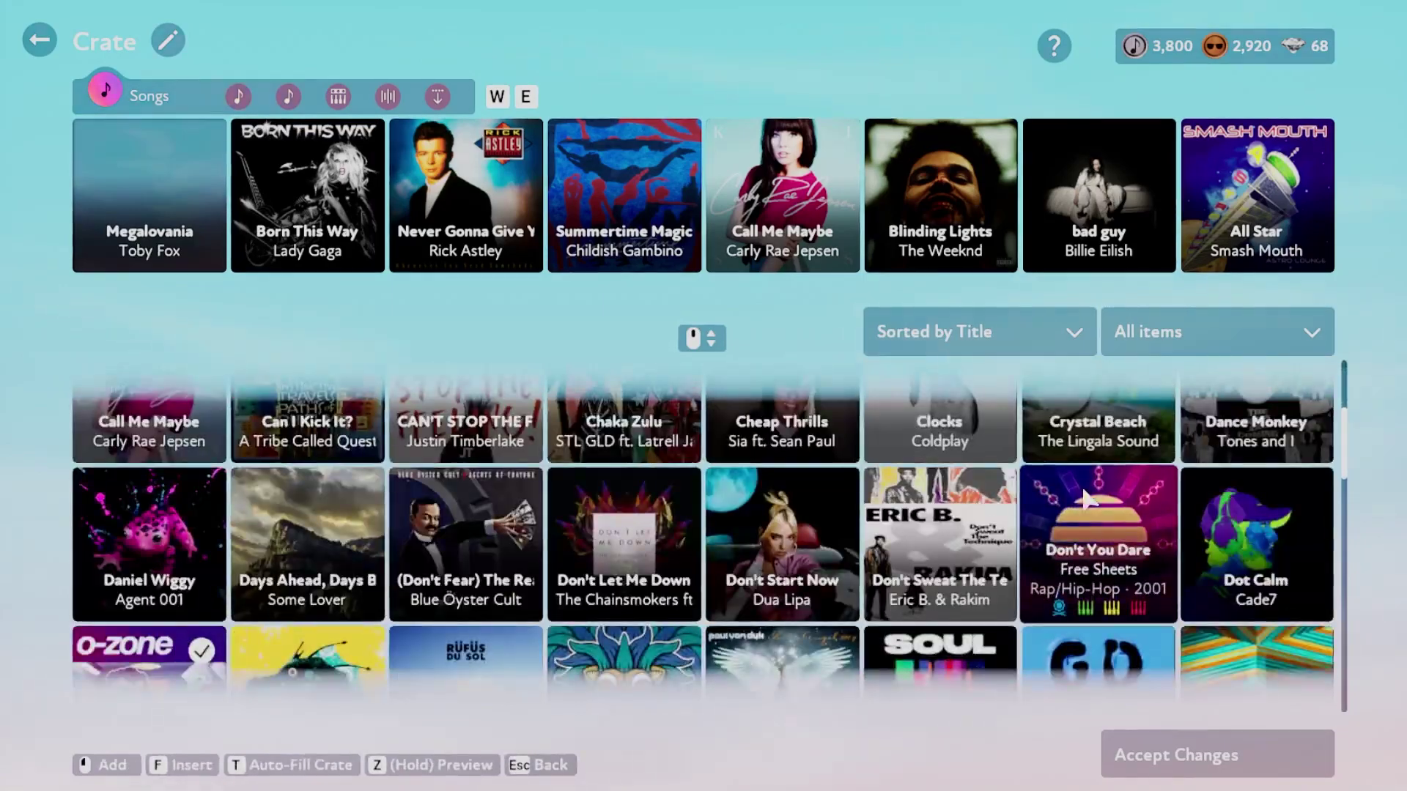
pyautogui.scroll(-10, 1082, 485)
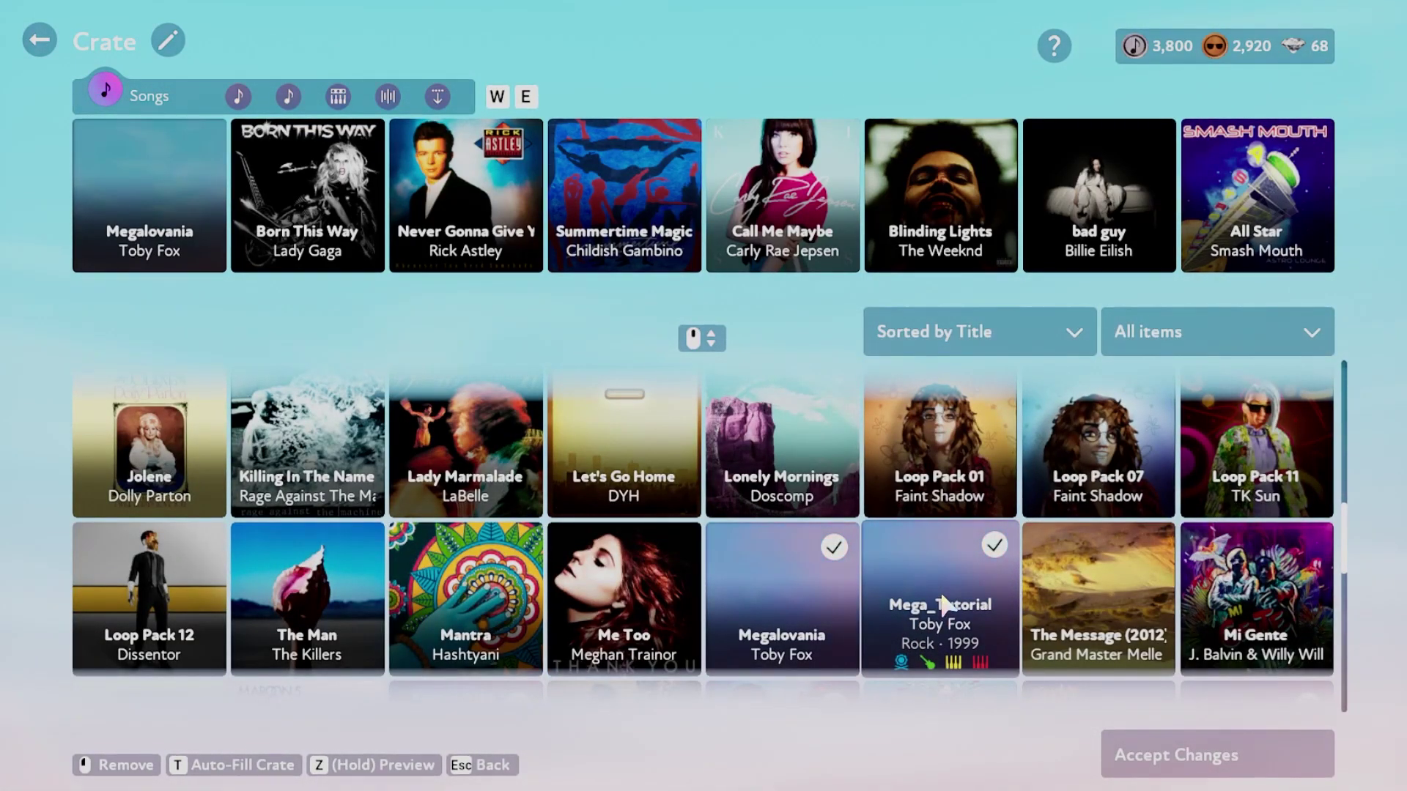
pyautogui.click(35, 36)
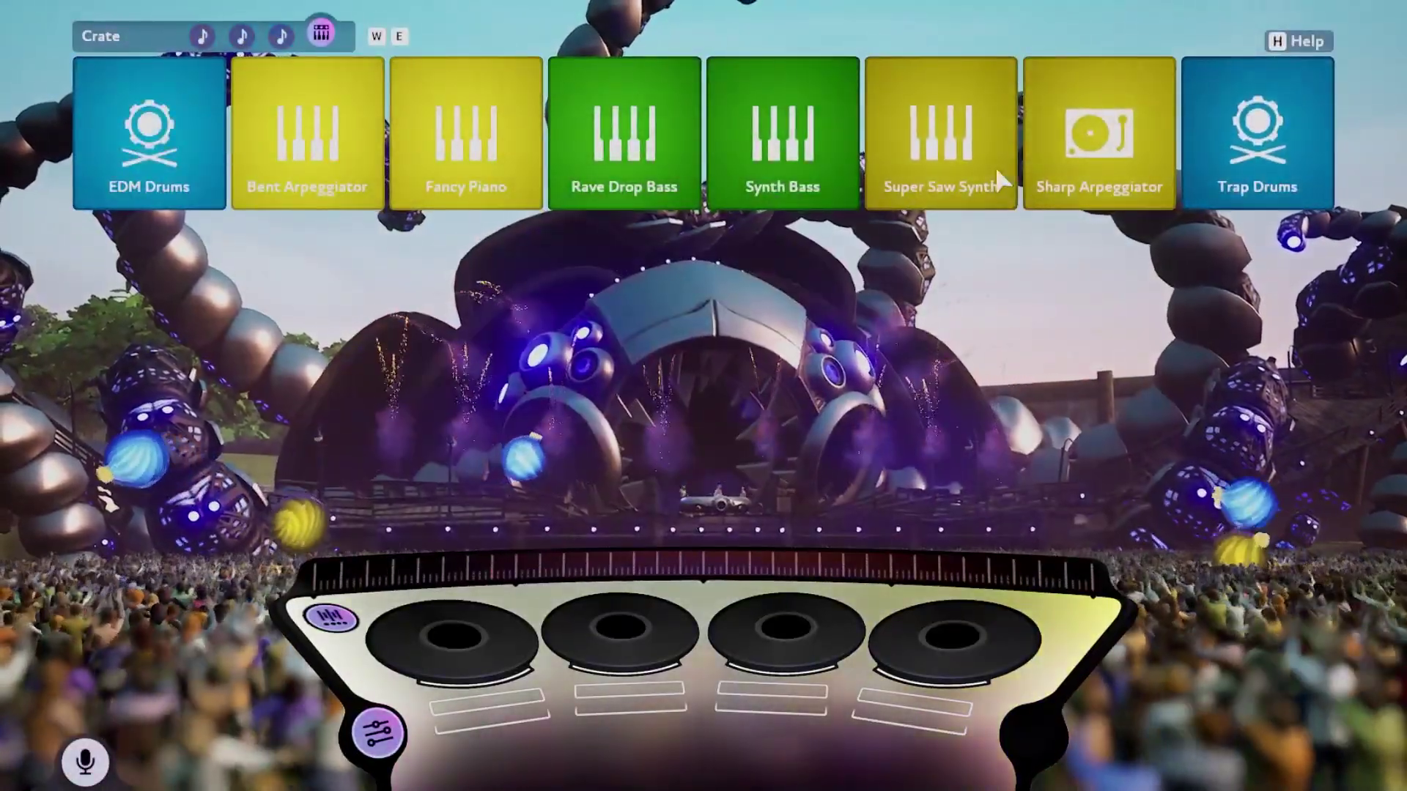
# Play the lead part of Mega_Tutorial on the fourth deck and choose the Flanger effect for it
pyautogui.press('w')
pyautogui.click(1141, 189)
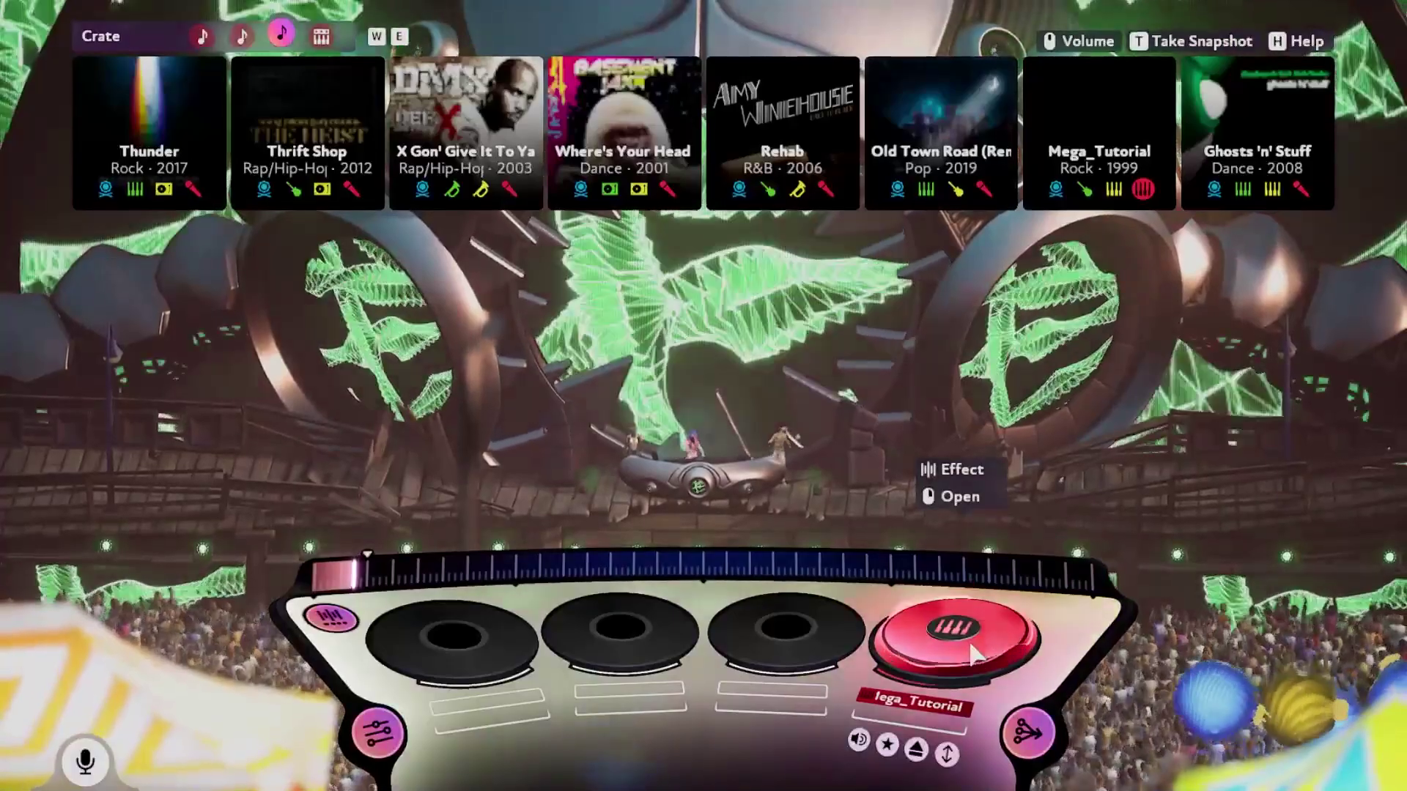
pyautogui.rightClick(974, 653)
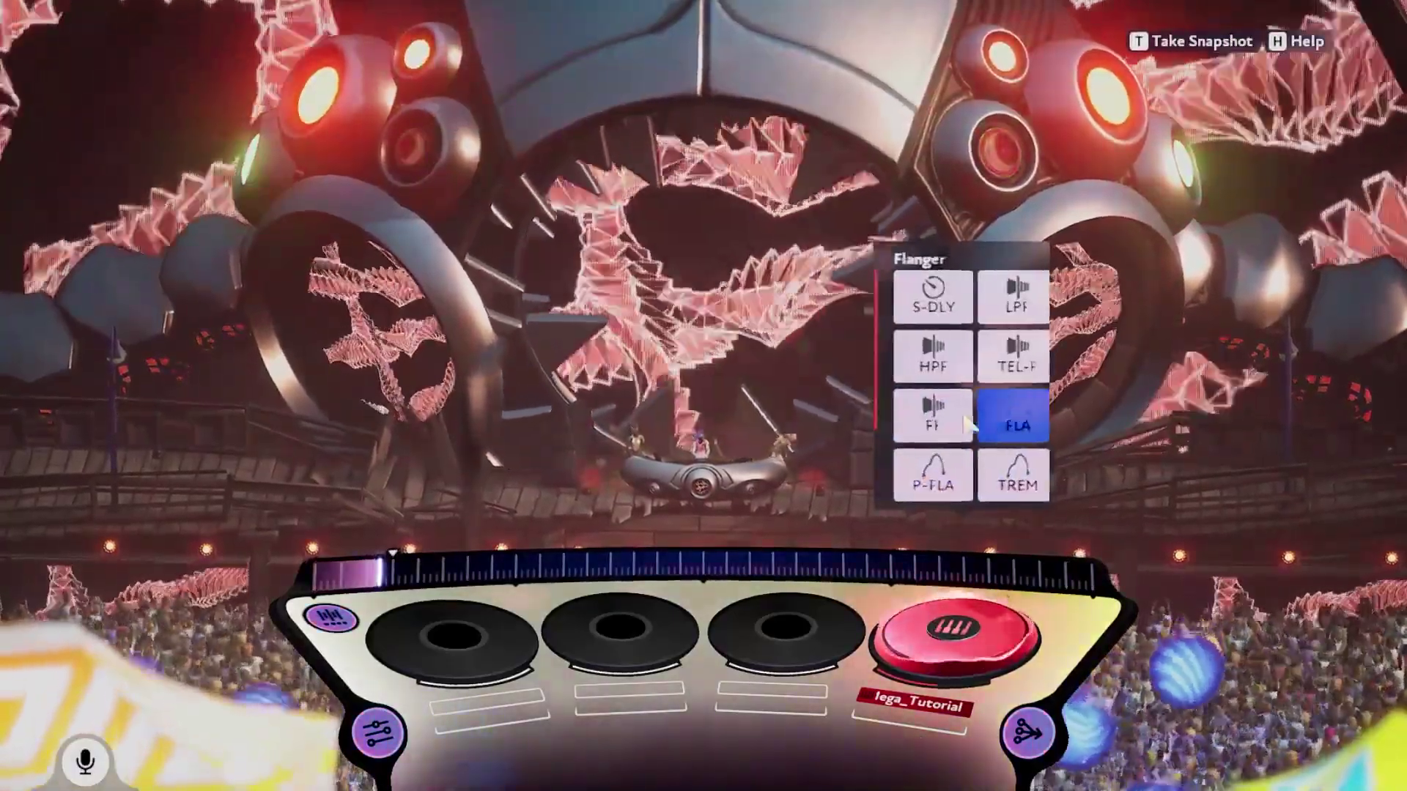
pyautogui.click(953, 410)
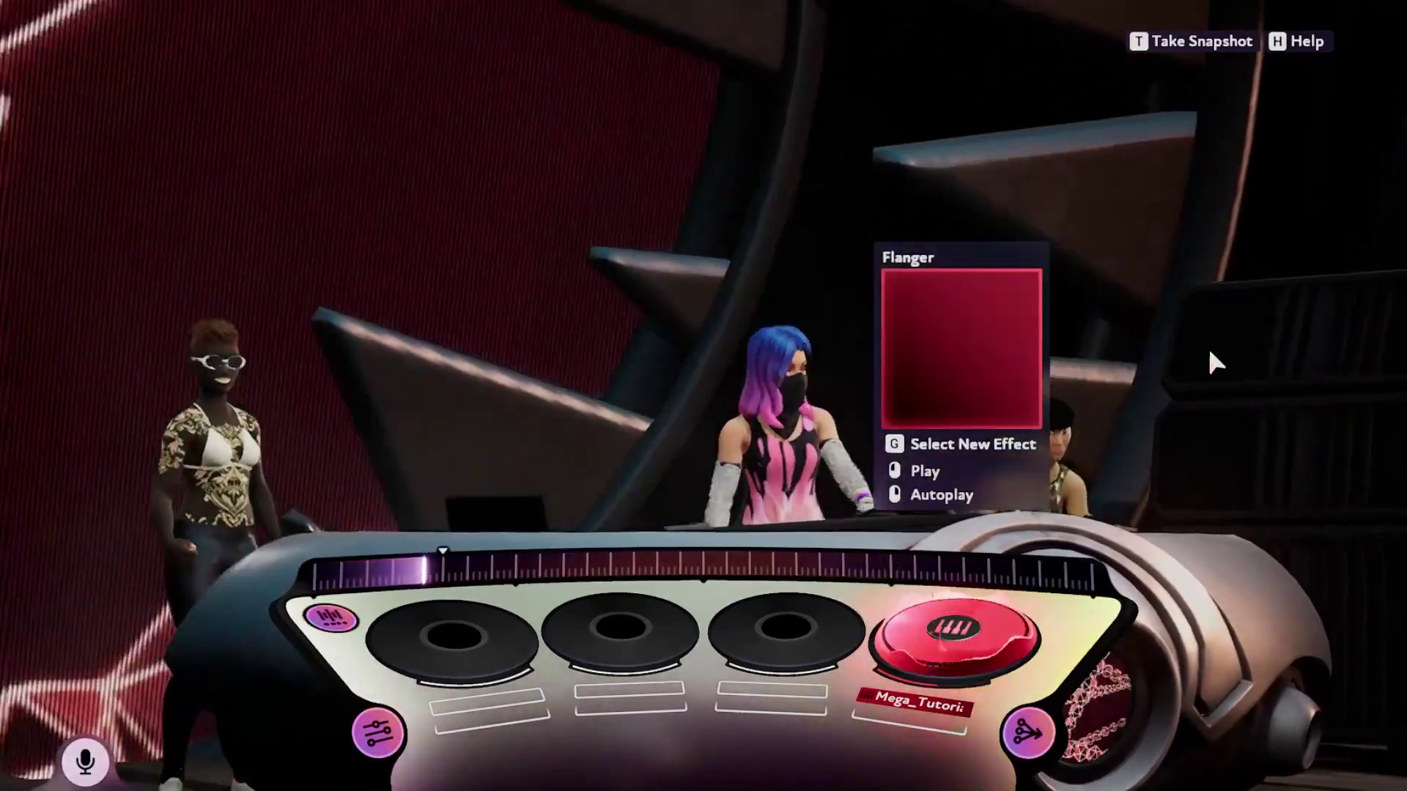
# Raise the mix tempo, bring it to 128 BPM, and toggle the mode between major and minor, ending on major
pyautogui.moveTo(322, 693)
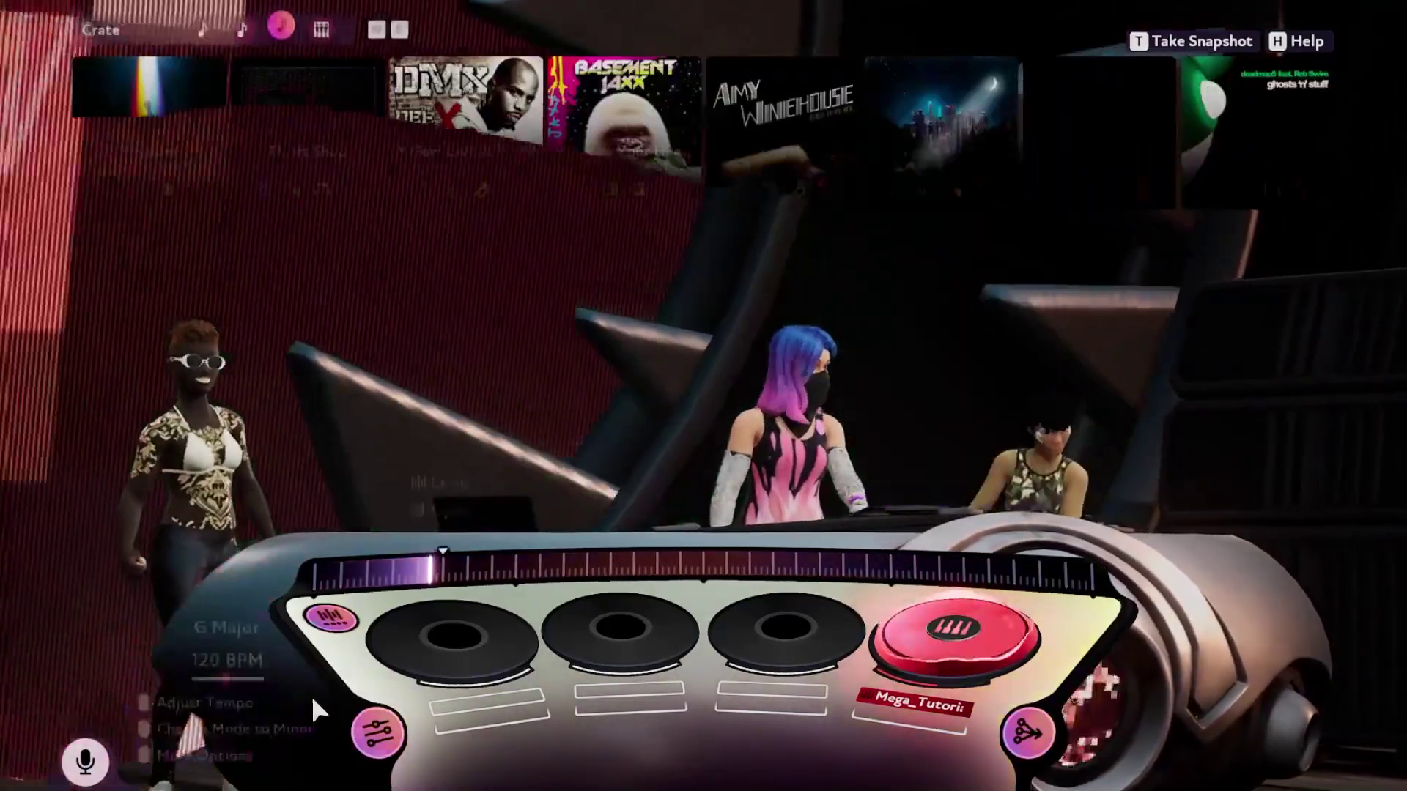
pyautogui.scroll(10, 323, 693)
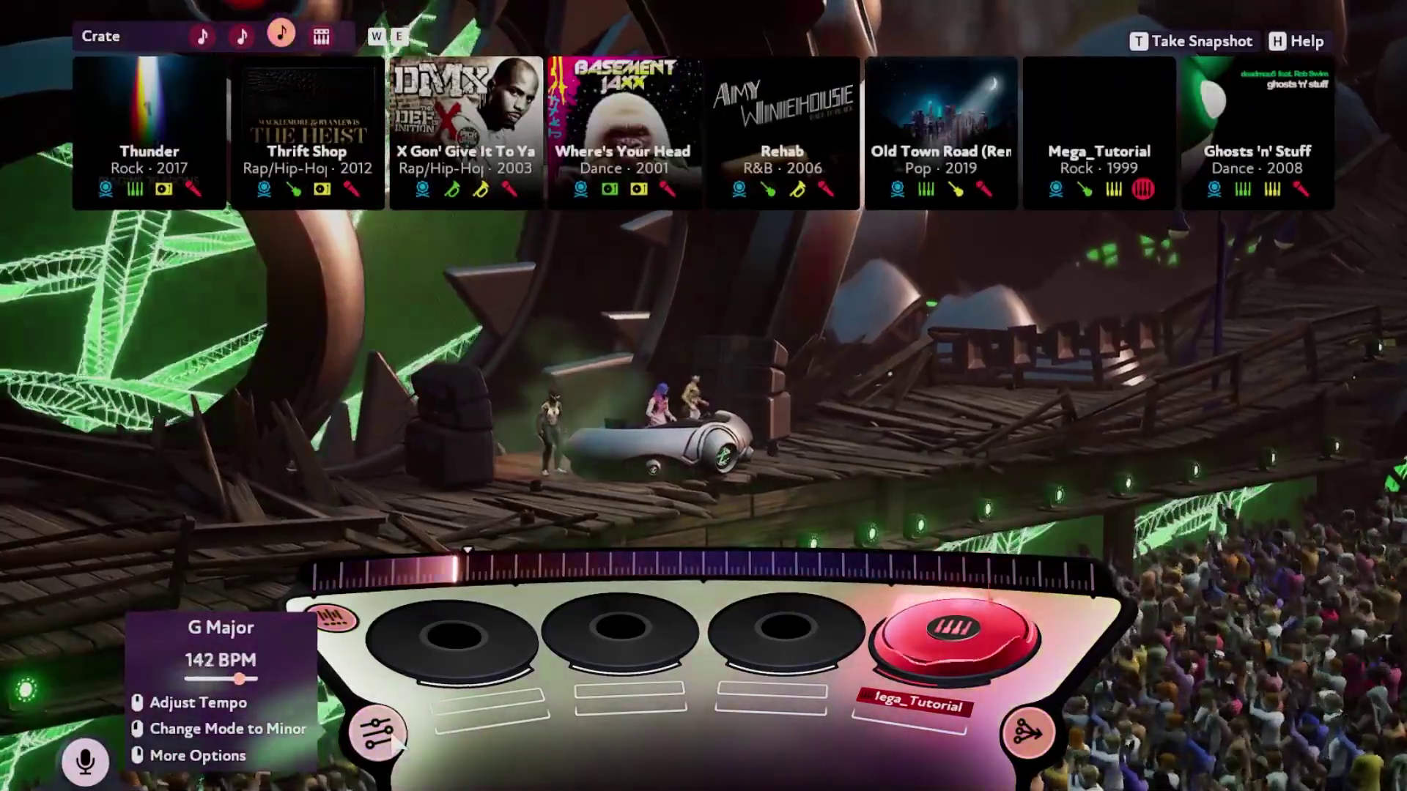
pyautogui.scroll(-5, 391, 736)
pyautogui.rightClick(387, 738)
pyautogui.rightClick(385, 739)
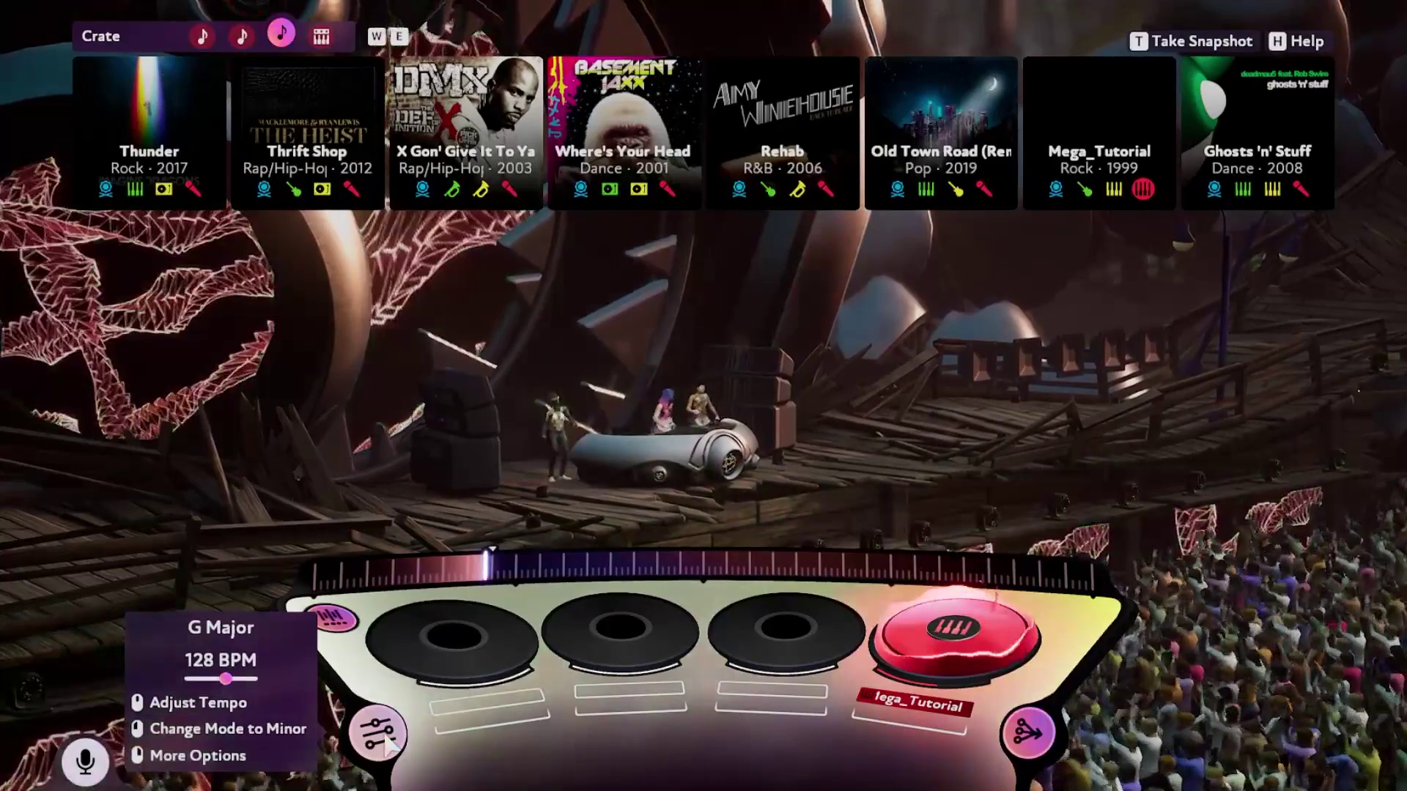
pyautogui.rightClick(387, 739)
pyautogui.moveTo(1047, 634)
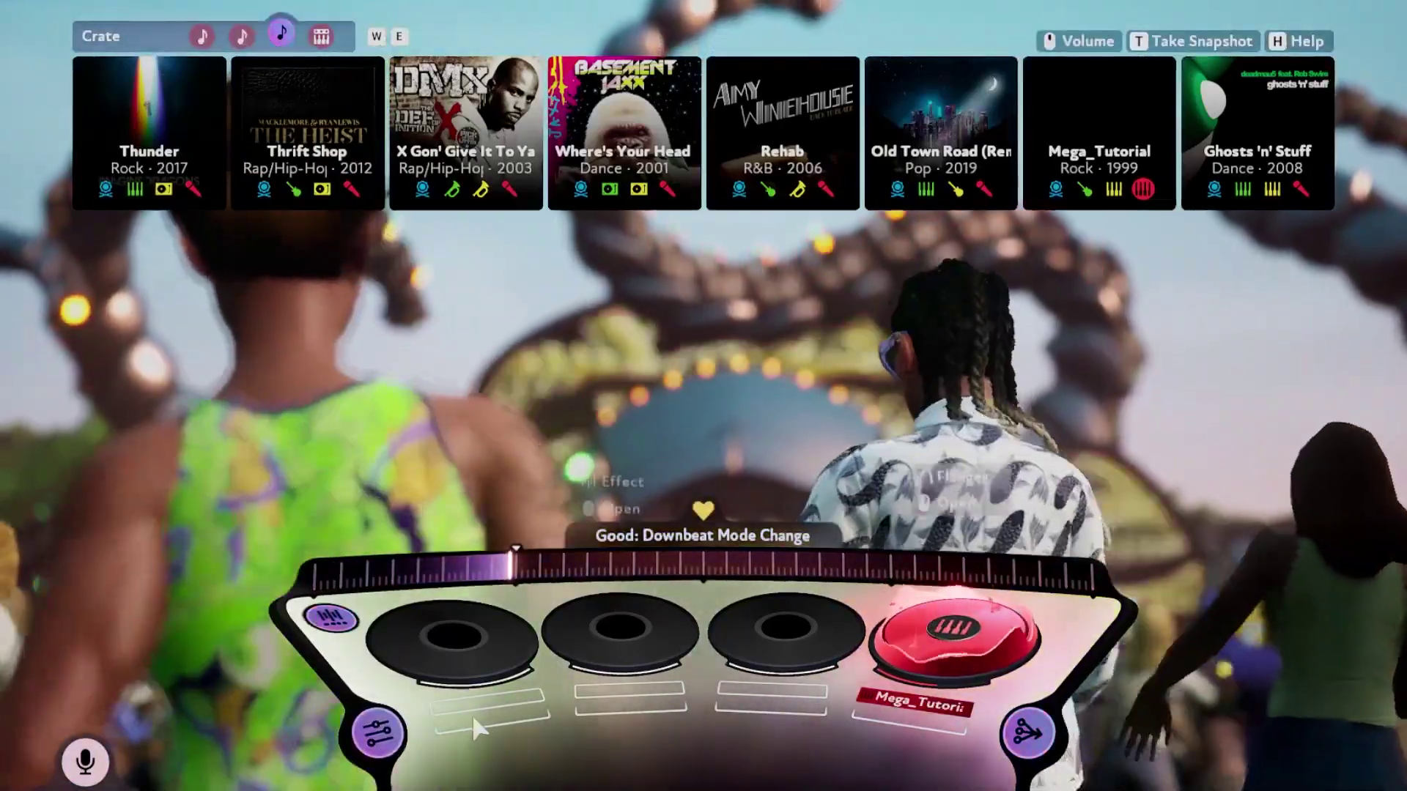
# Set the mix key to C in the detailed tempo, key and mode options and close them
pyautogui.moveTo(379, 729)
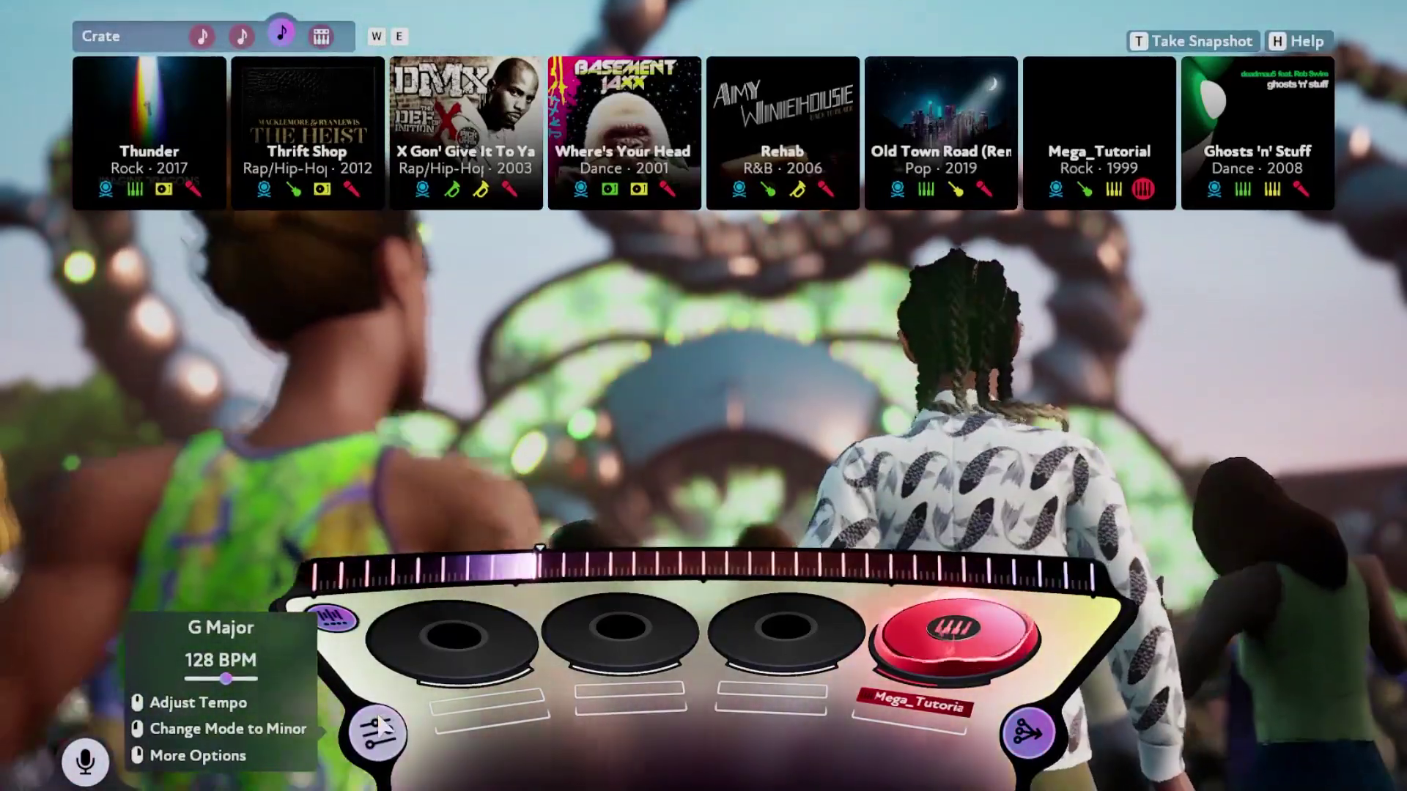
pyautogui.click(379, 729)
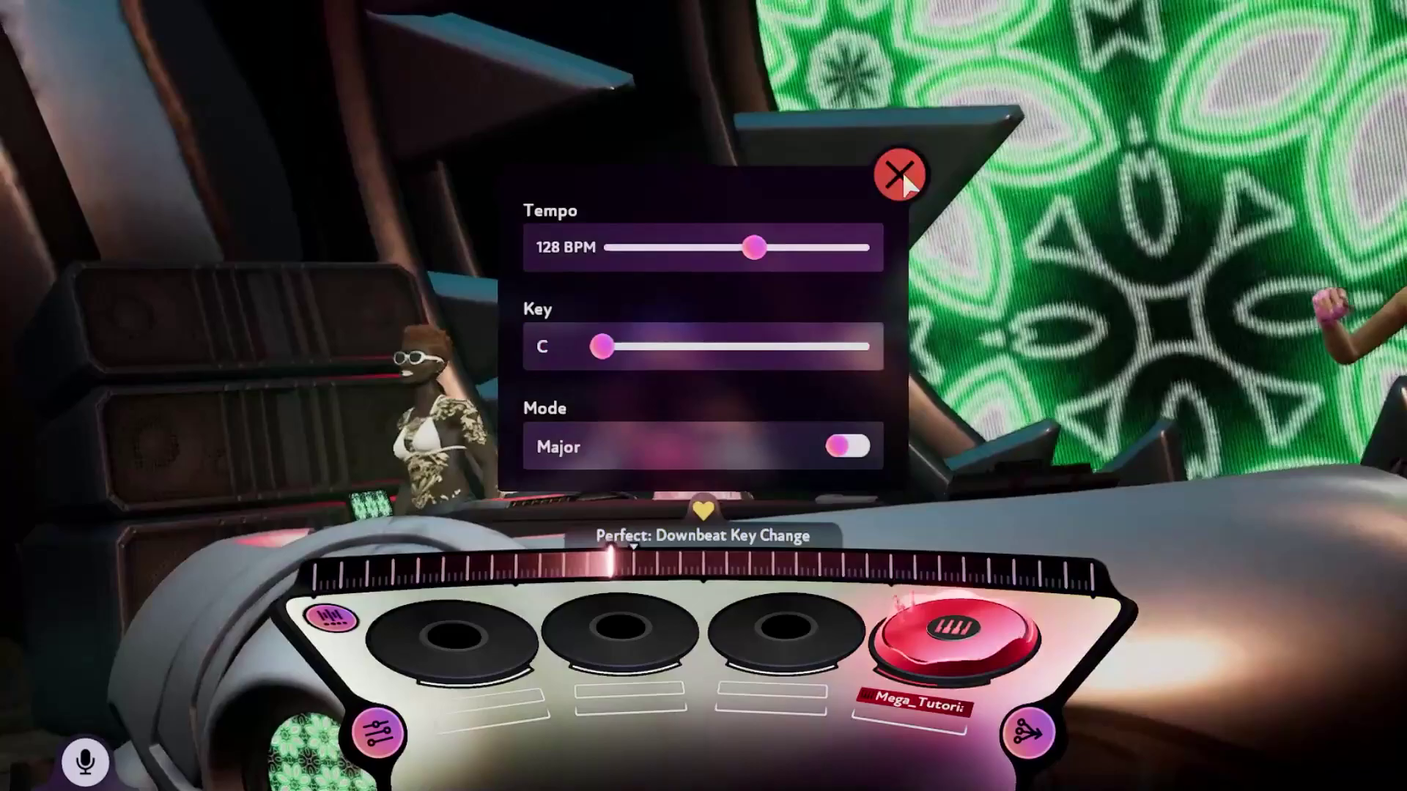
pyautogui.click(900, 175)
pyautogui.moveTo(1092, 154)
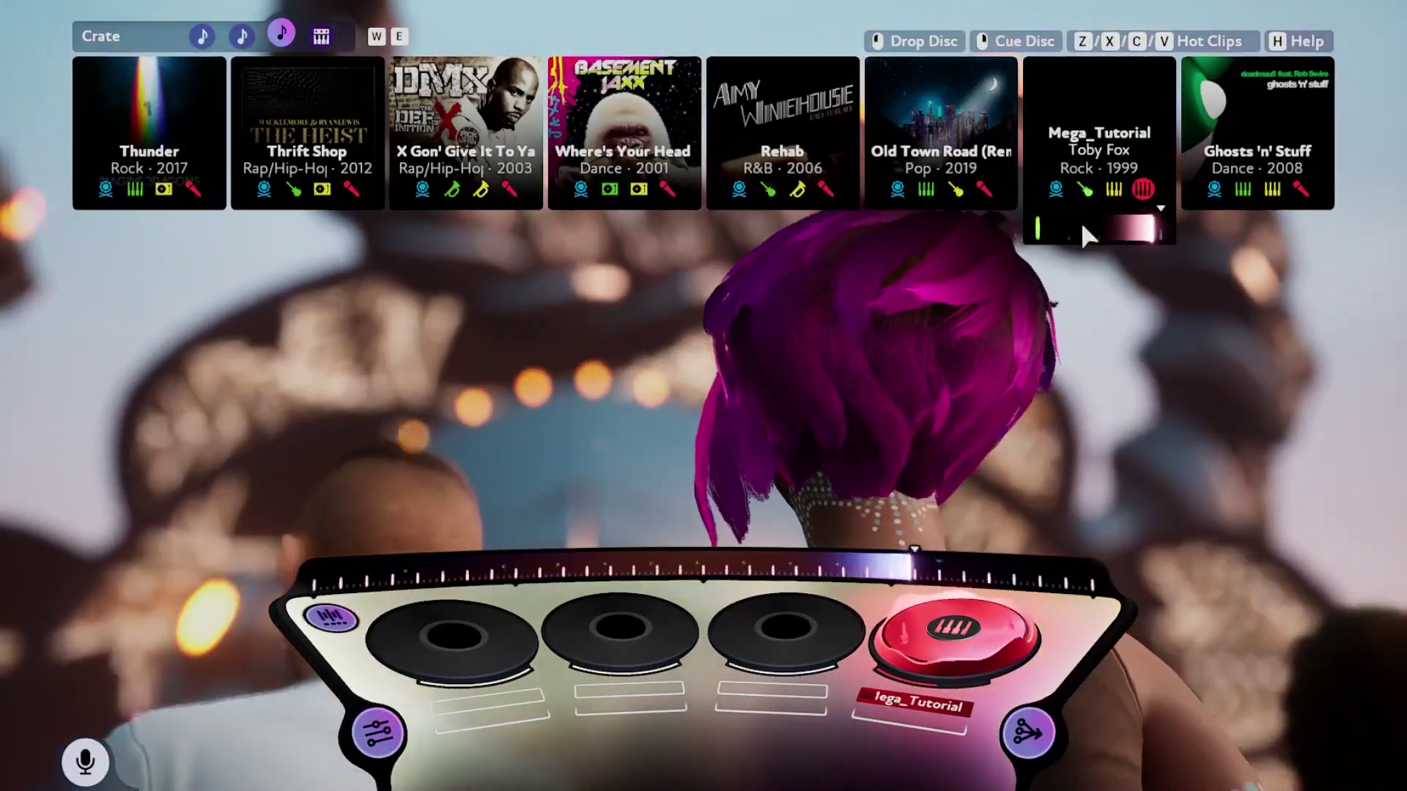
pyautogui.moveTo(974, 632)
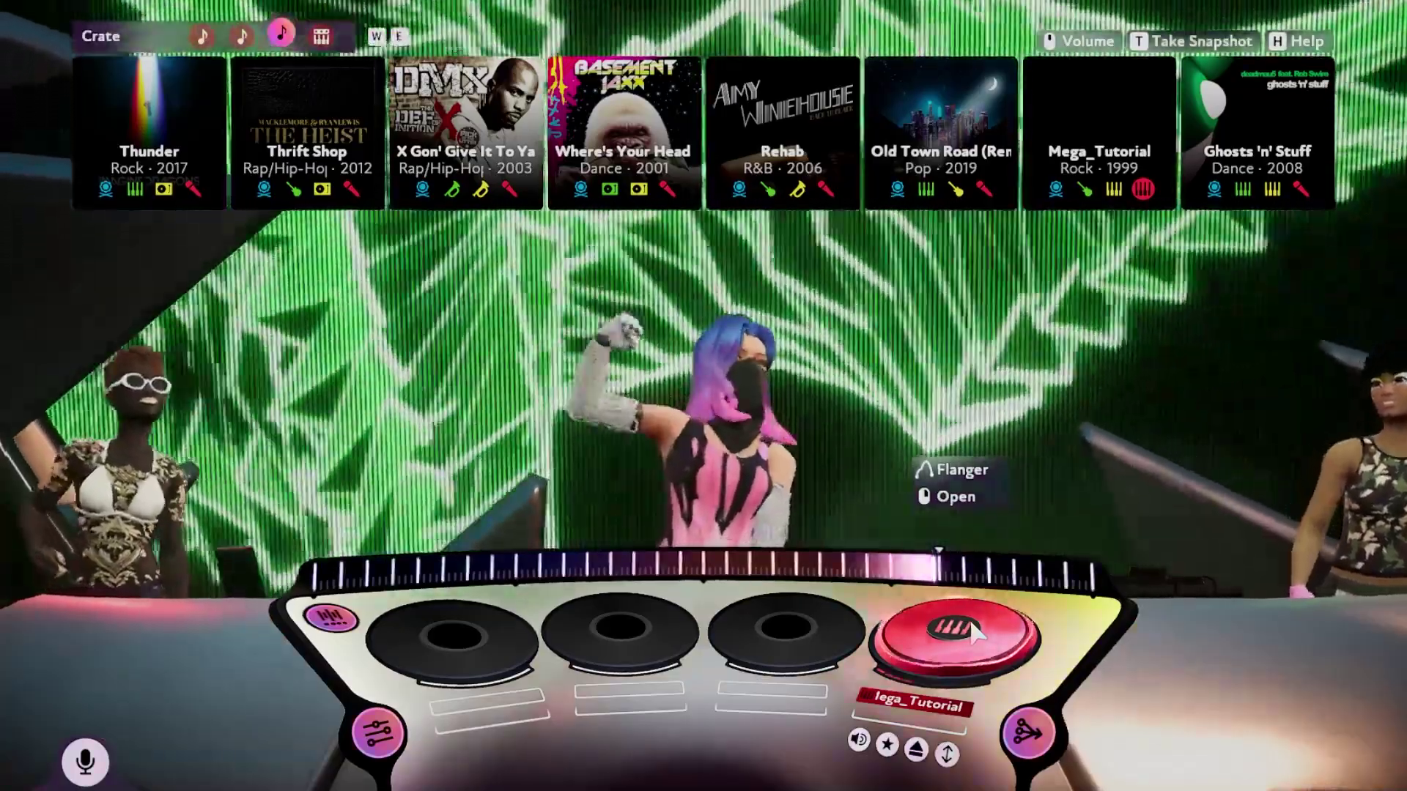